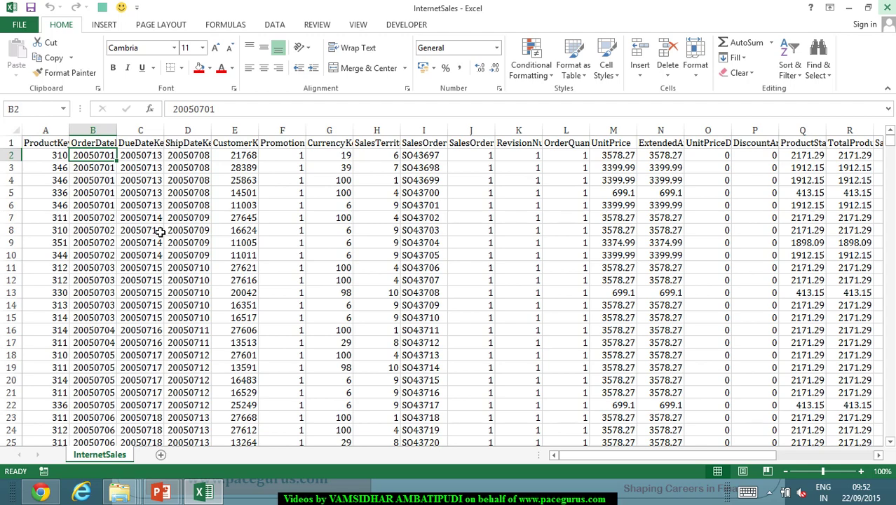
# Check the first and last entries of the OrderDateKey column in the InternetSales sheet.
pyautogui.hotkey('ctrl', 'Down')
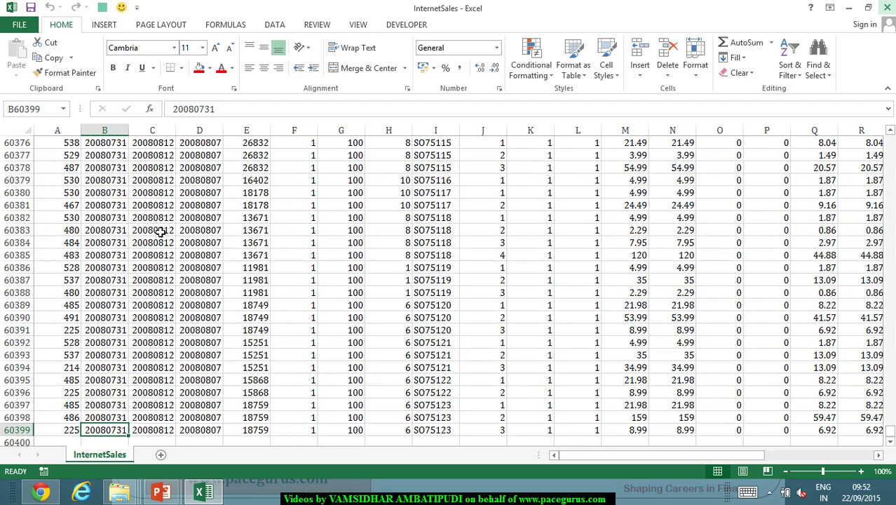
pyautogui.hotkey('ctrl', 'Up')
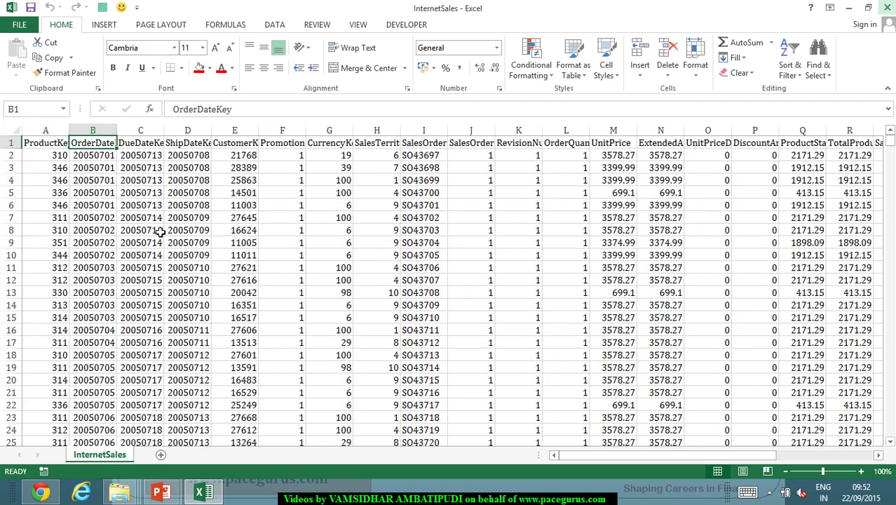
pyautogui.hotkey('ctrl', 'Down')
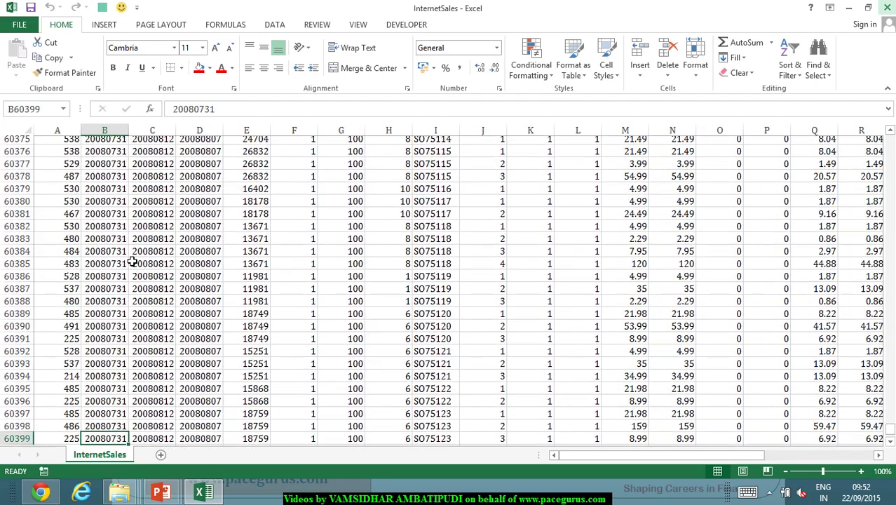
pyautogui.hotkey('ctrl', 'Up')
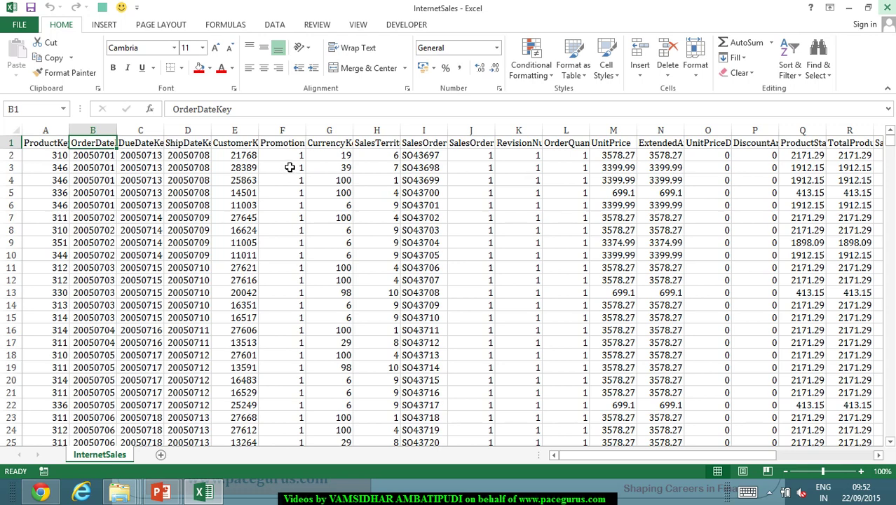
# Widen the CustomerKey column to fit its header and examine the row 2 fields across to the unit price discount column.
pyautogui.click(248, 155)
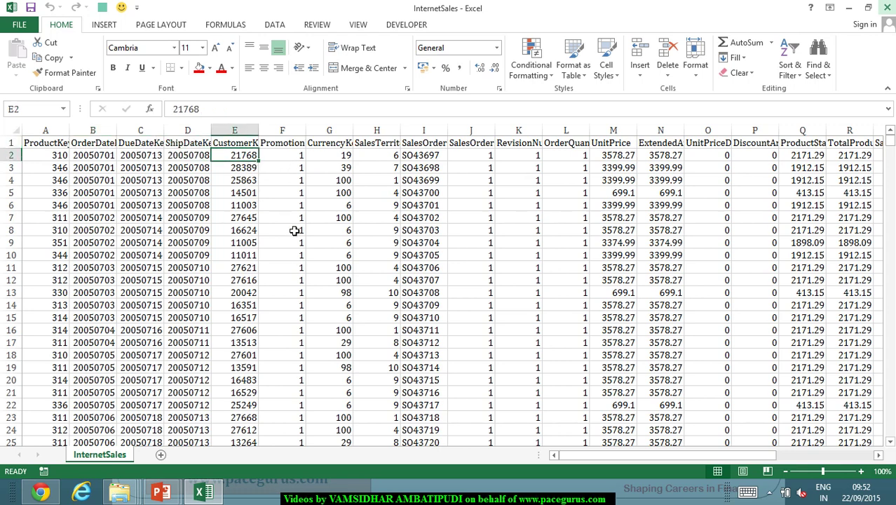
pyautogui.doubleClick(259, 131)
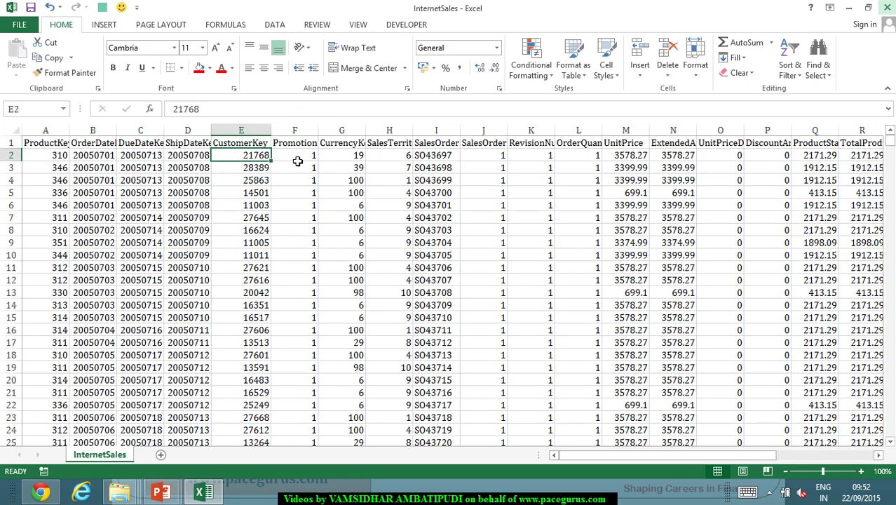
pyautogui.click(327, 158)
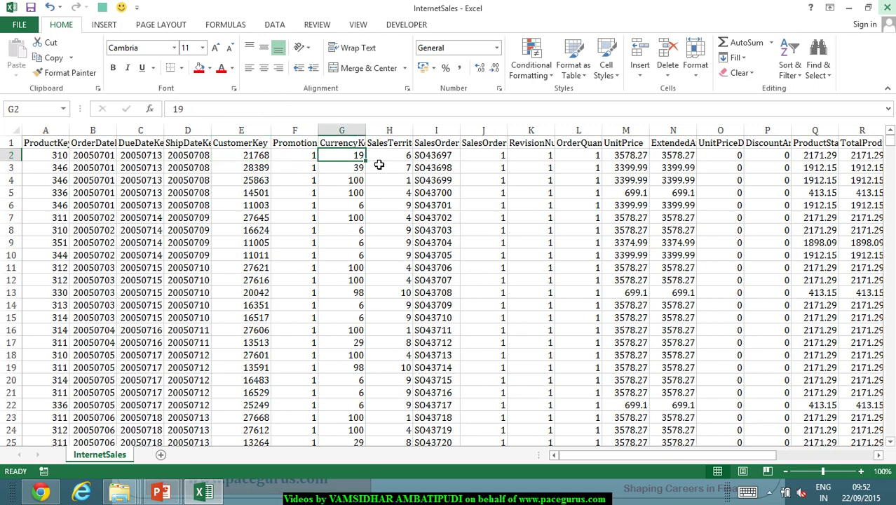
pyautogui.press('Right')
pyautogui.press('Right')
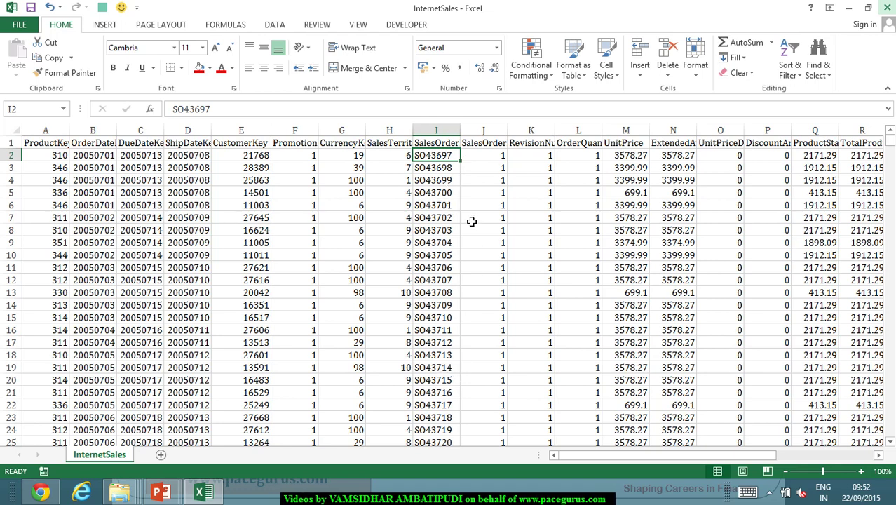
pyautogui.press('Right')
pyautogui.press('Right')
pyautogui.press('Right')
pyautogui.press('Right')
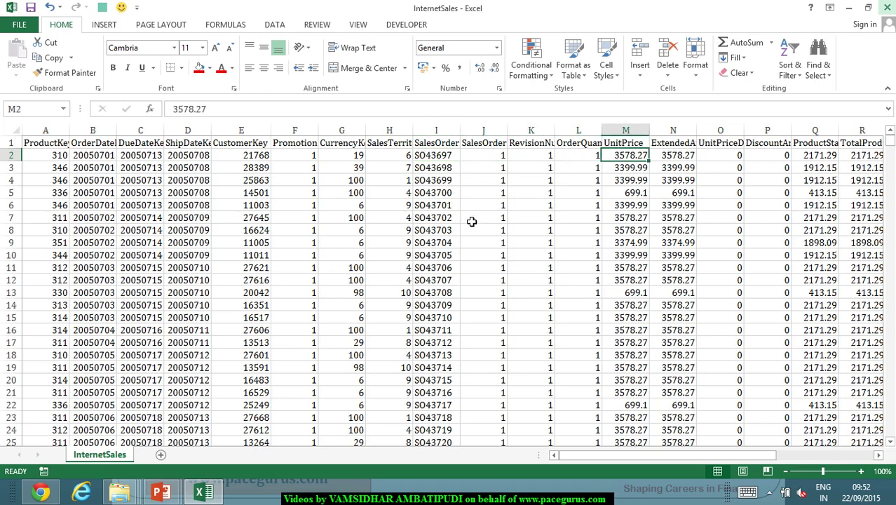
pyautogui.press('Right')
pyautogui.press('Right')
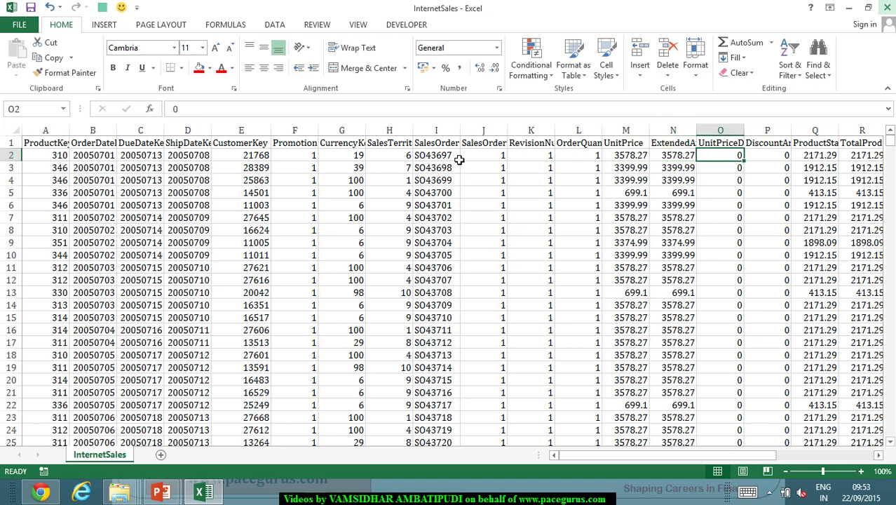
# Close the InternetSales workbook, saving its changes over the existing InternetSales.csv and keeping the CSV format.
pyautogui.click(884, 8)
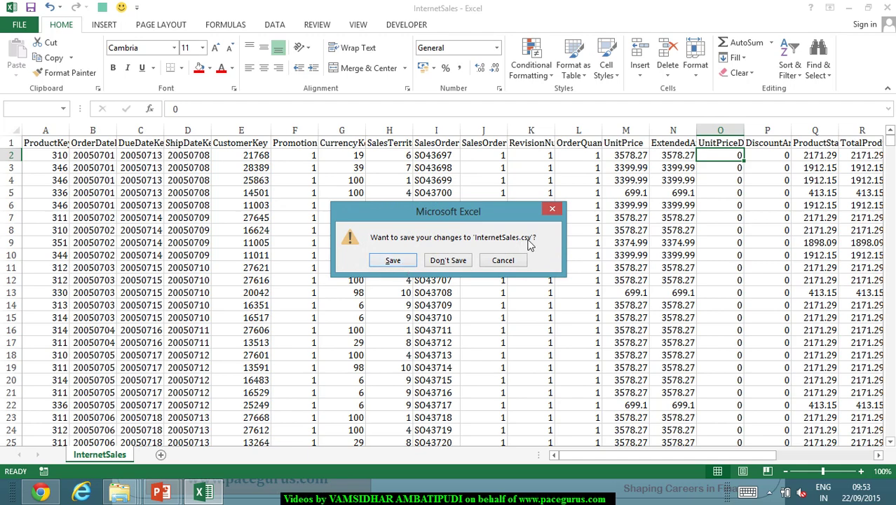
pyautogui.click(392, 261)
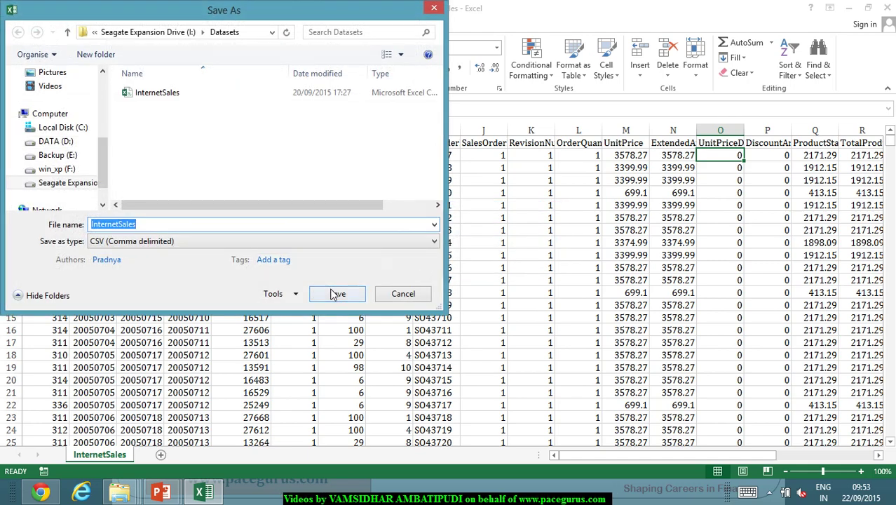
pyautogui.click(335, 294)
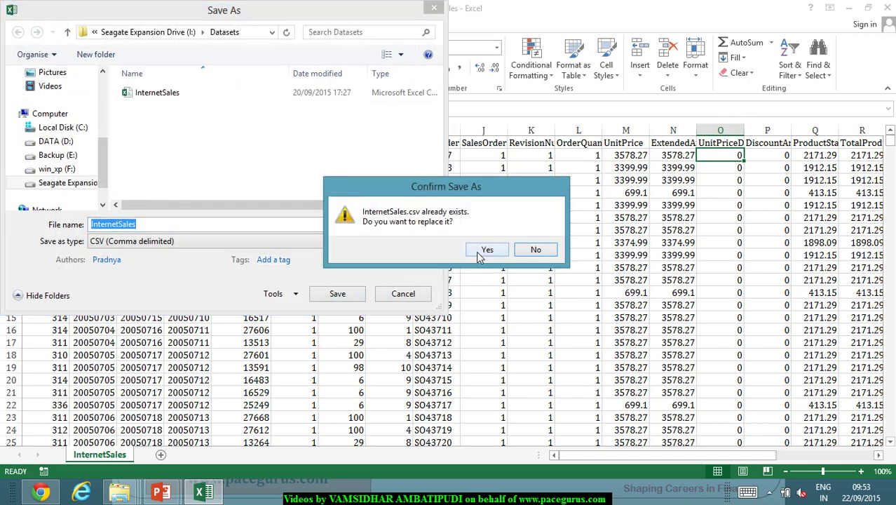
pyautogui.click(484, 251)
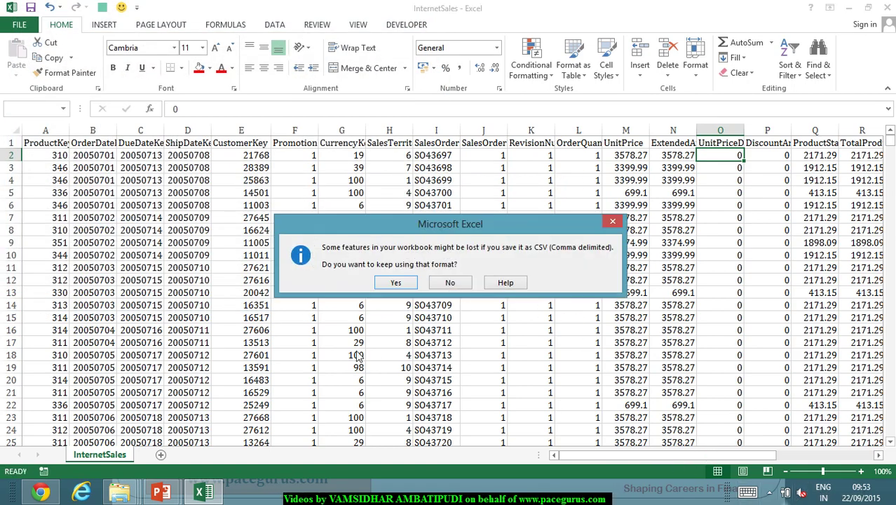
pyautogui.click(396, 283)
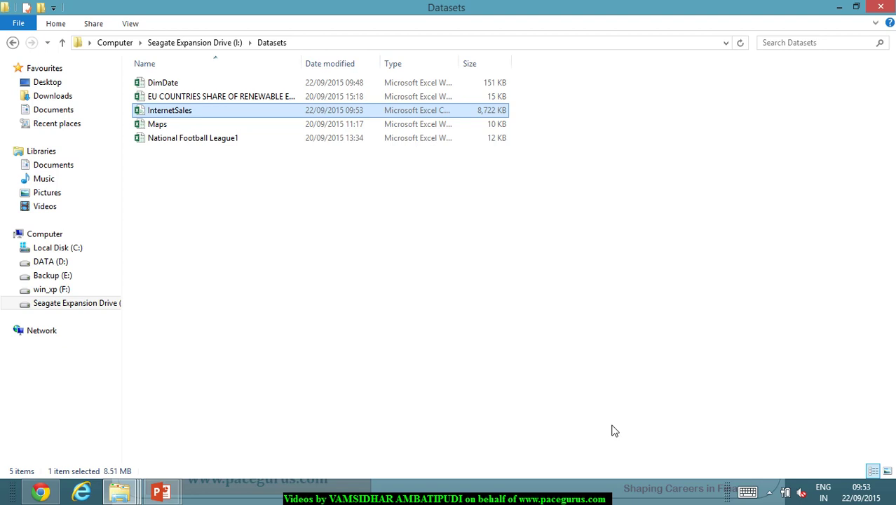
# Unmute the computer's speaker volume.
pyautogui.click(800, 492)
pyautogui.click(796, 423)
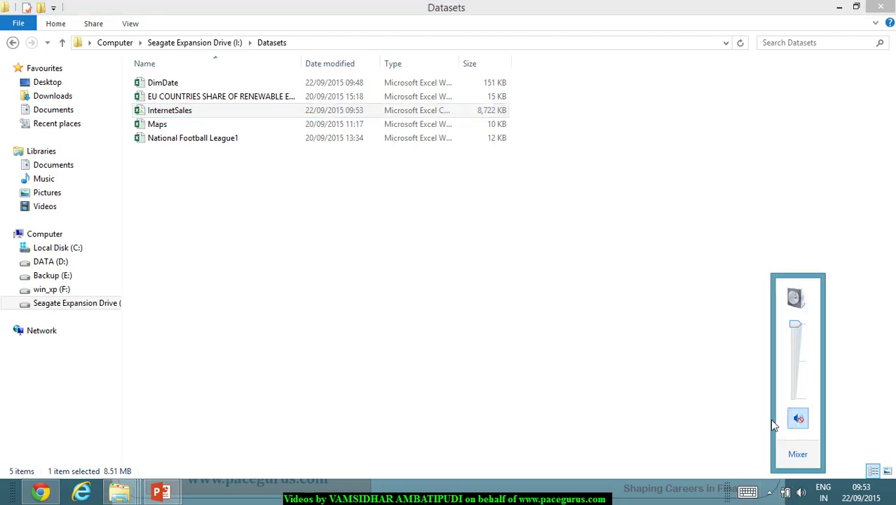
pyautogui.click(640, 386)
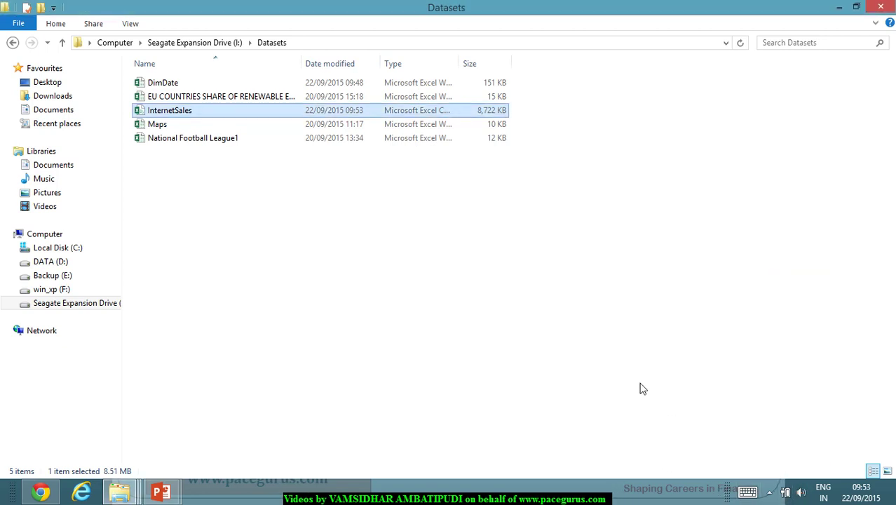
# Open the DimDate workbook from the Datasets folder and inspect the first DateKey entry.
pyautogui.click(171, 85)
pyautogui.doubleClick(171, 85)
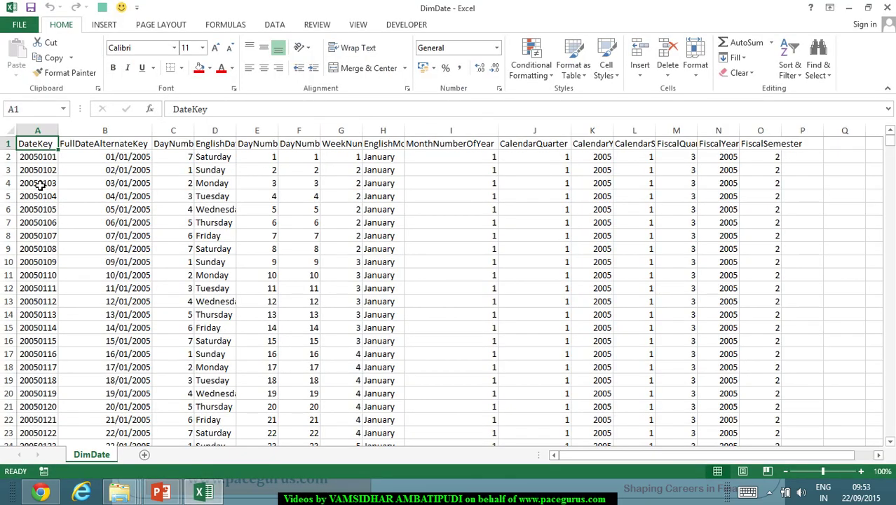
pyautogui.click(39, 161)
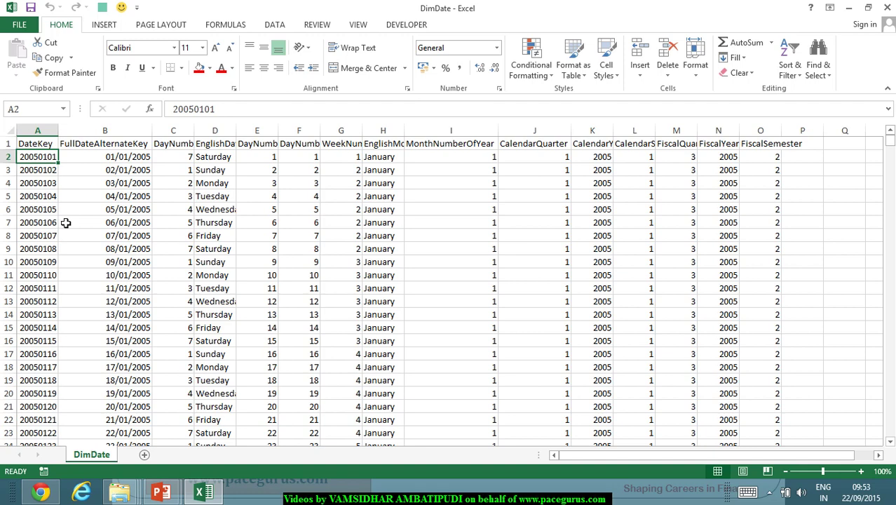
# Open InternetSales from the Datasets folder and examine its OrderDateKey entries in rows 4 to 8.
pyautogui.hotkey('alt', 'Tab')
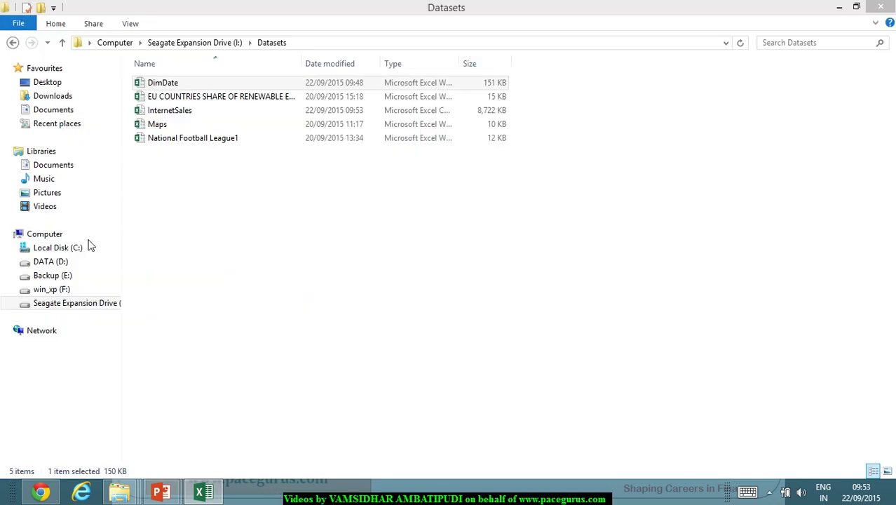
pyautogui.doubleClick(172, 115)
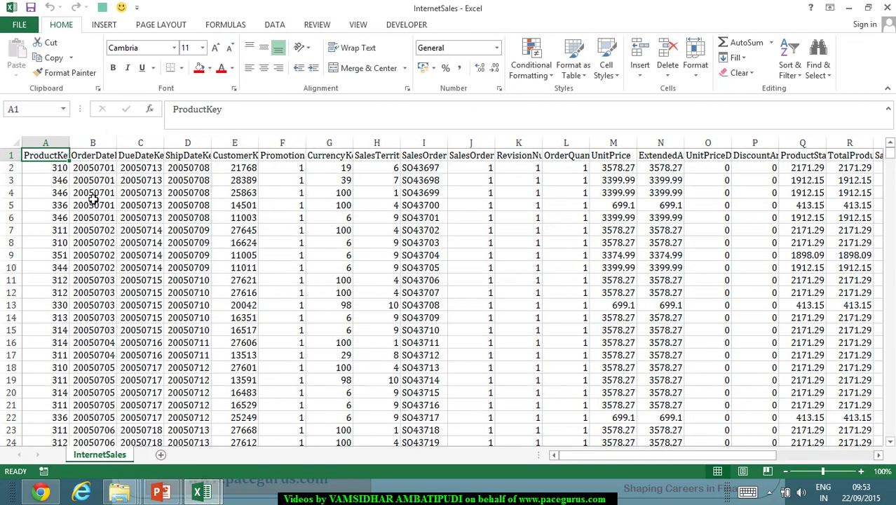
pyautogui.click(93, 193)
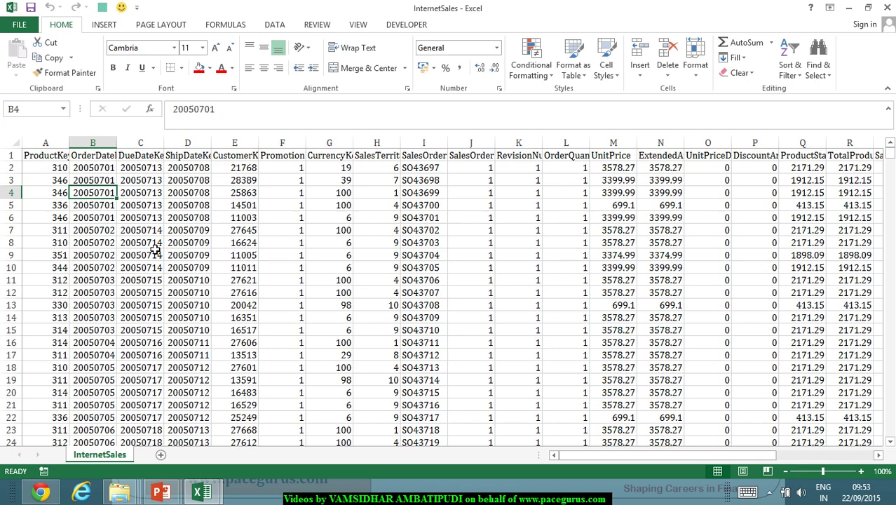
pyautogui.press('Down')
pyautogui.press('Down')
pyautogui.press('Down')
pyautogui.press('Down')
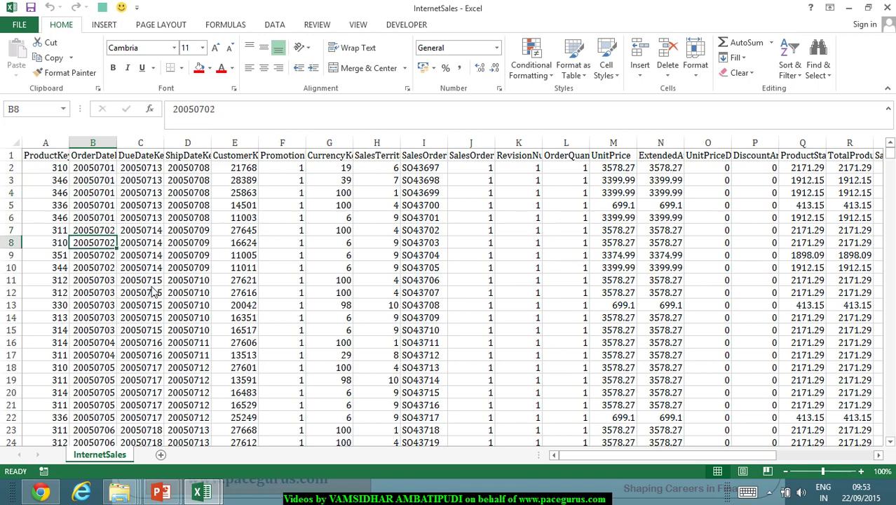
# Switch back to the DimDate workbook and review its row 2 date attributes from DateKey across to the English month name.
pyautogui.hotkey('ctrl', 'Tab')
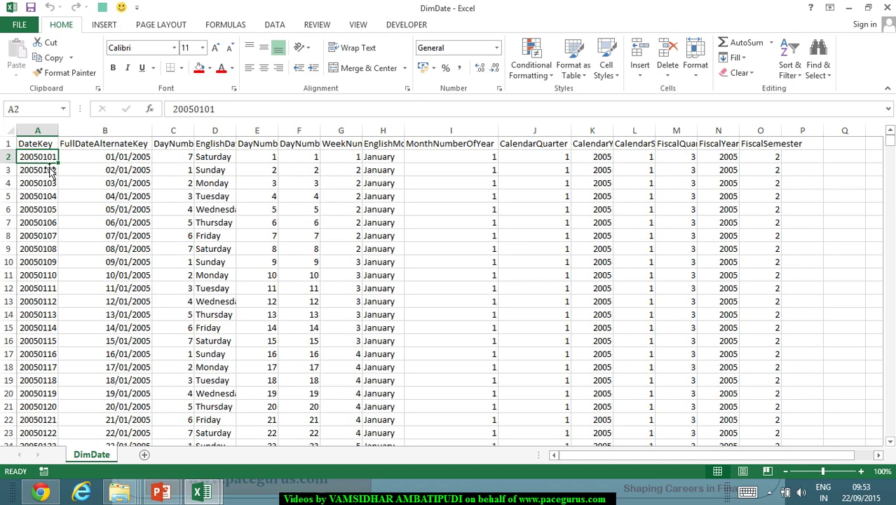
pyautogui.press('Right')
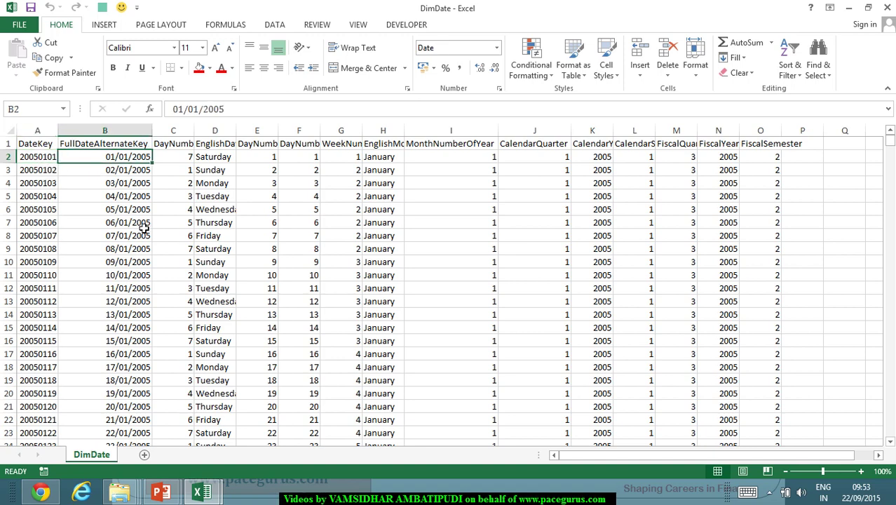
pyautogui.press('Right')
pyautogui.press('Right')
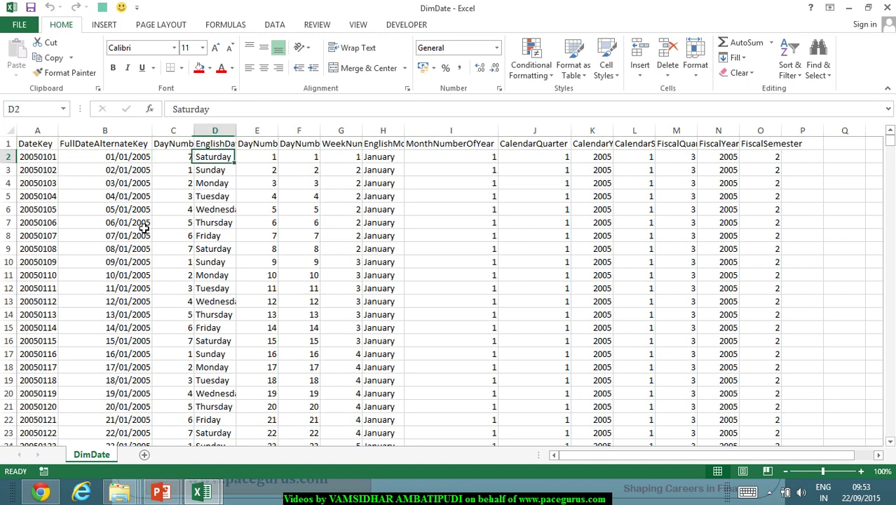
pyautogui.press('Right')
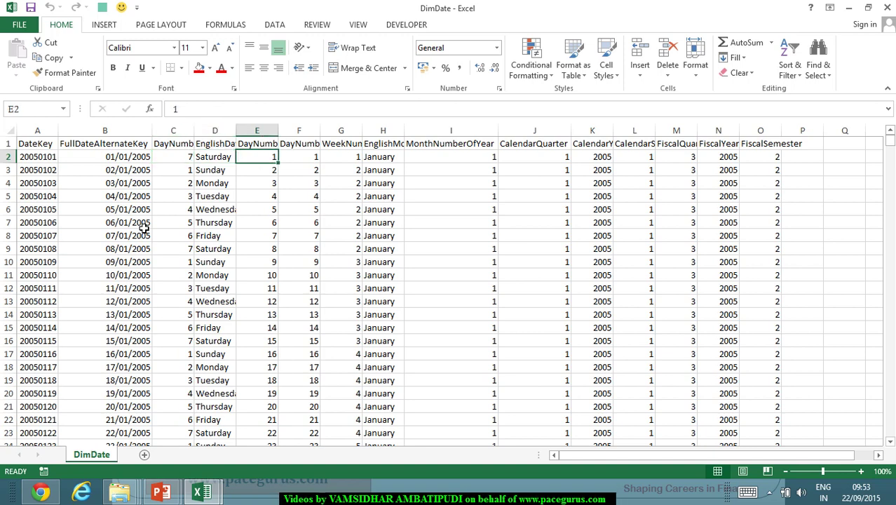
pyautogui.press('Right')
pyautogui.press('Right')
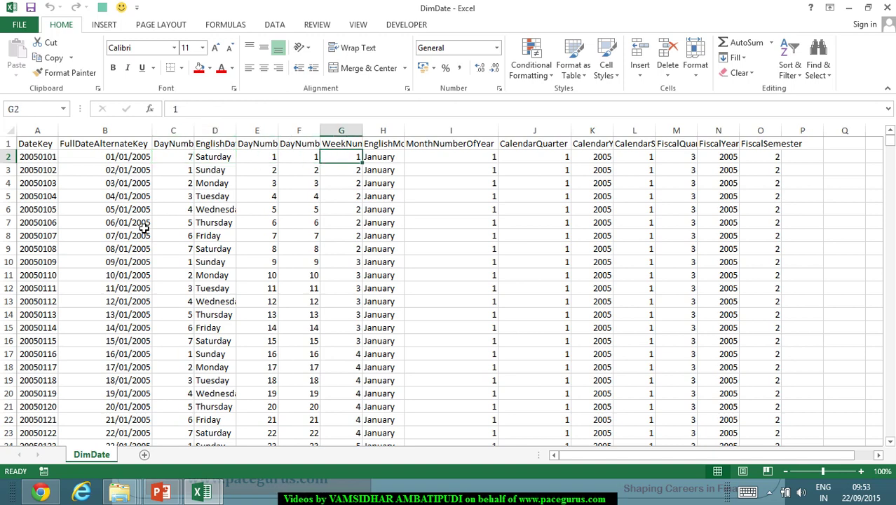
pyautogui.press('Right')
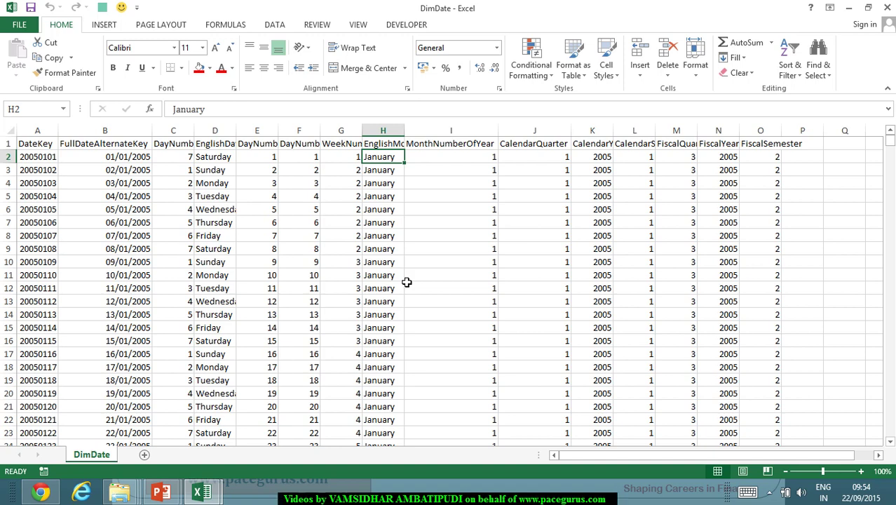
pyautogui.press('Home')
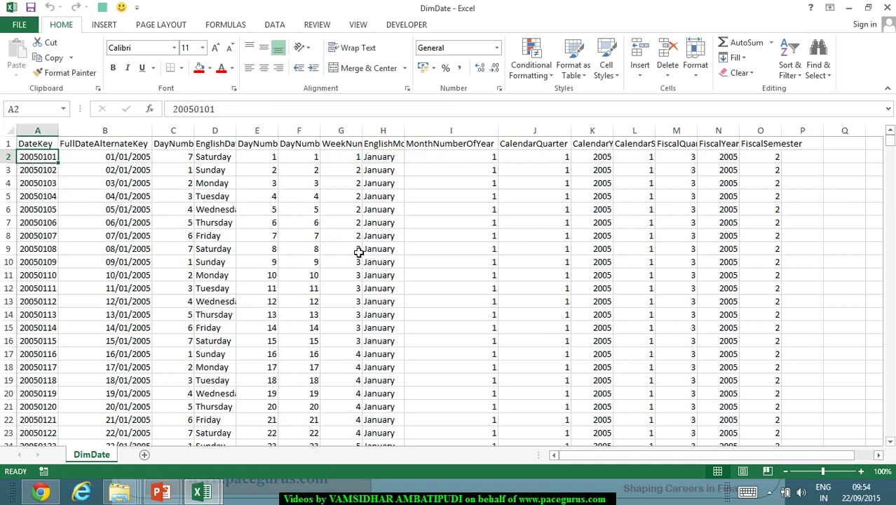
# Close the DimDate and InternetSales workbooks.
pyautogui.click(888, 9)
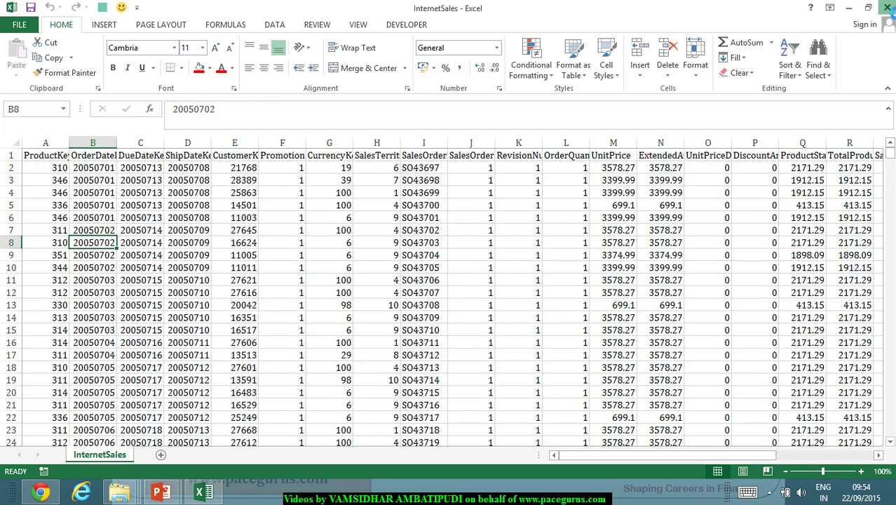
pyautogui.click(886, 8)
pyautogui.click(506, 323)
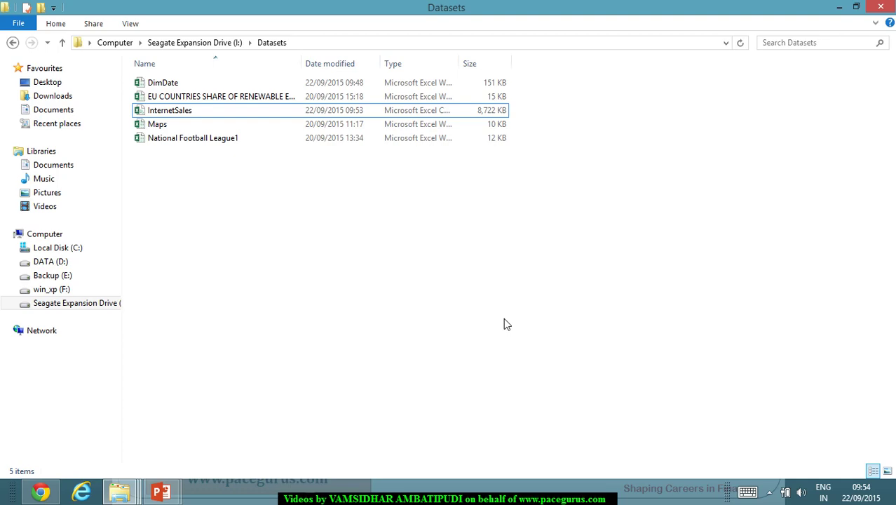
# Search the installed apps for "tab" and launch Tableau 9.1.
pyautogui.press('super')
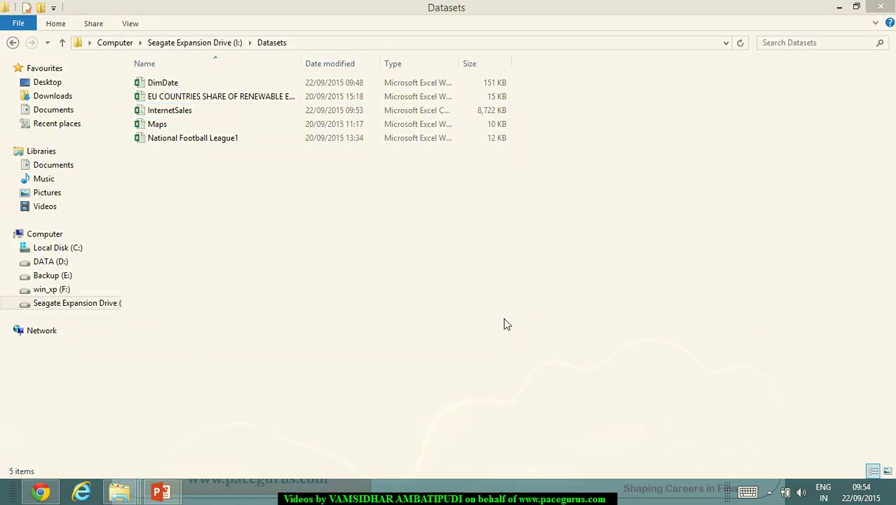
pyautogui.write('tab')
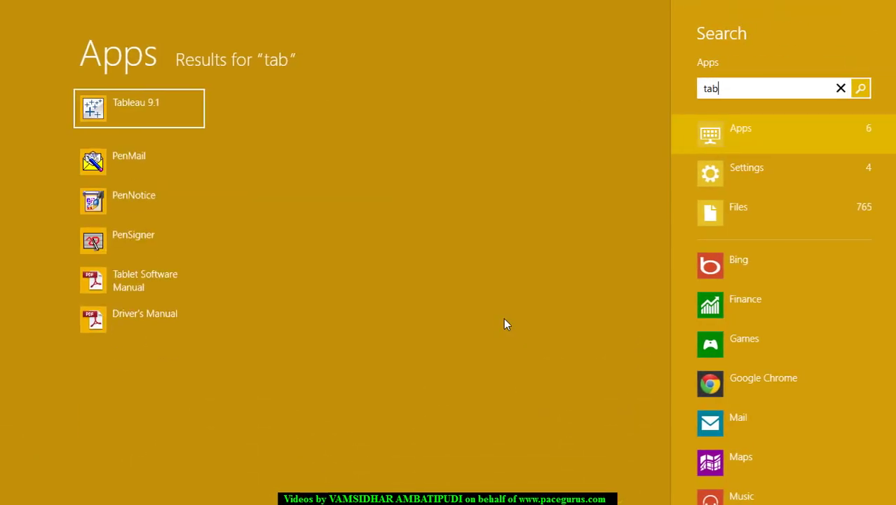
pyautogui.press('Return')
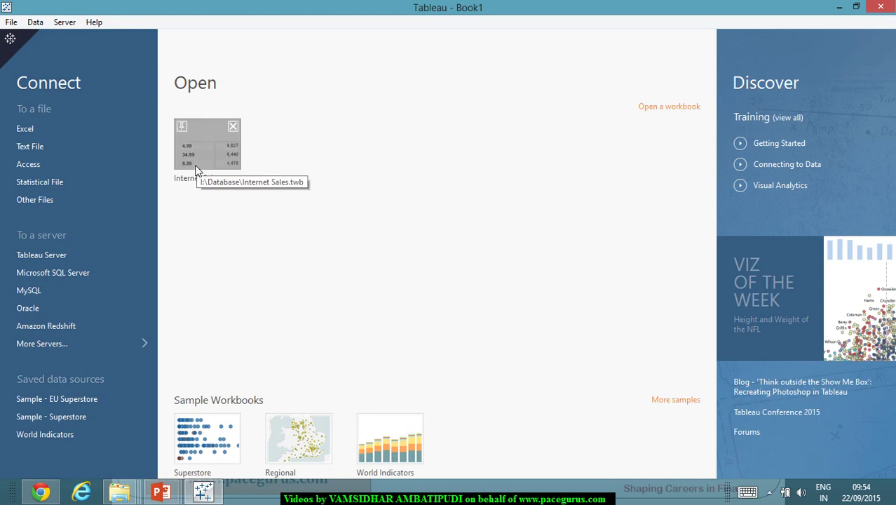
pyautogui.click(10, 23)
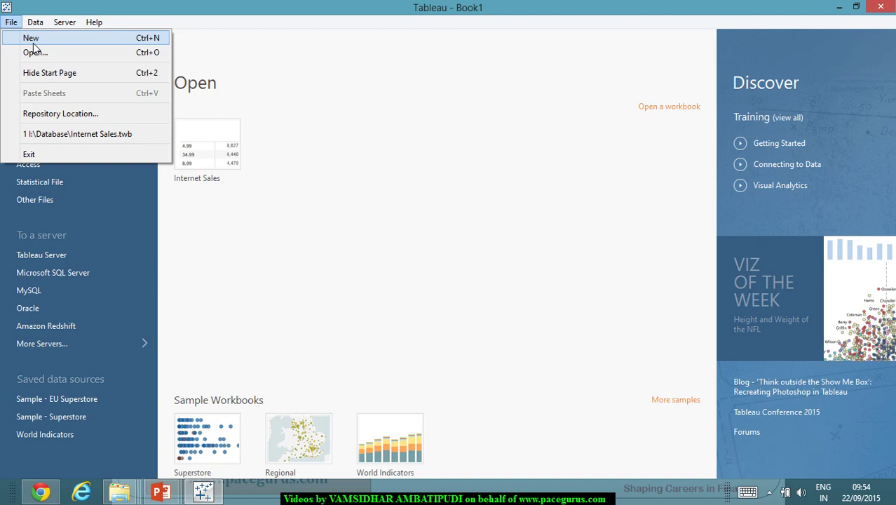
pyautogui.click(33, 42)
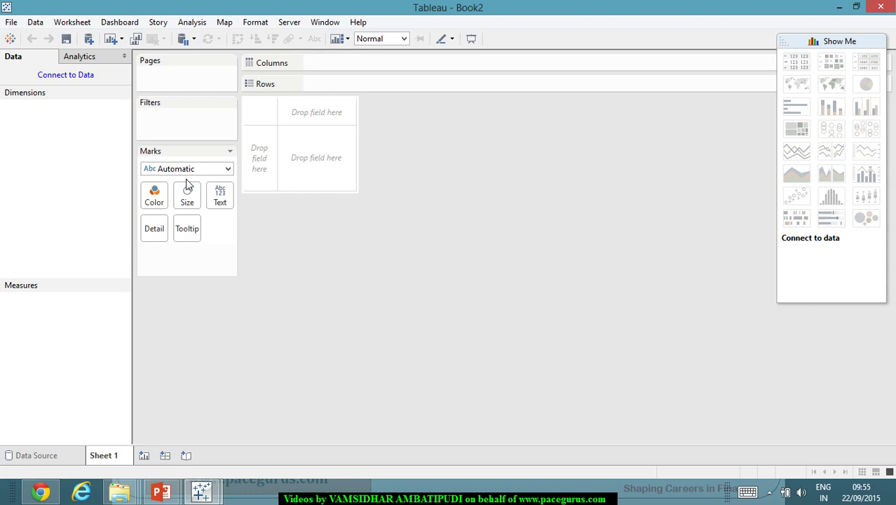
pyautogui.click(29, 23)
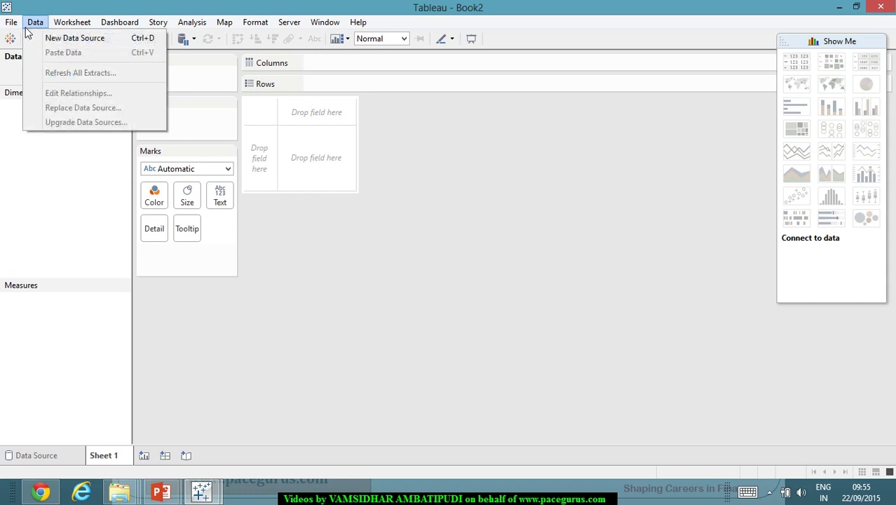
pyautogui.press('Escape')
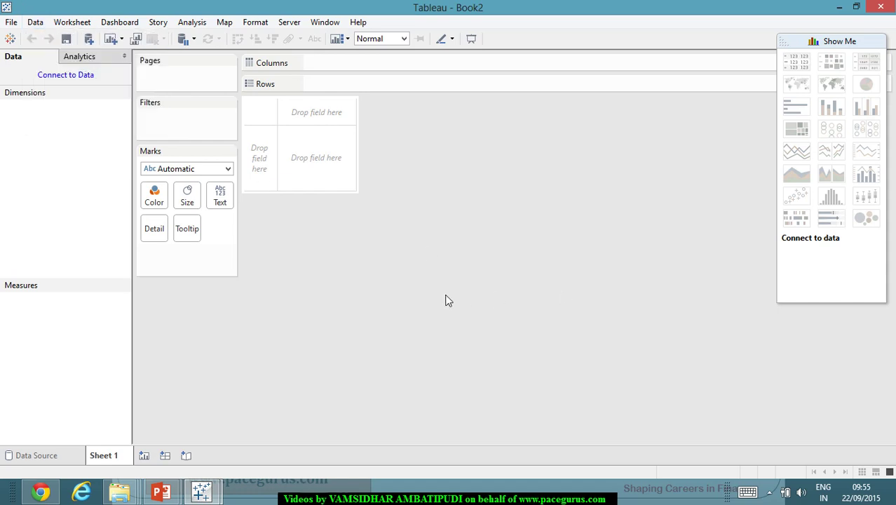
pyautogui.click(201, 491)
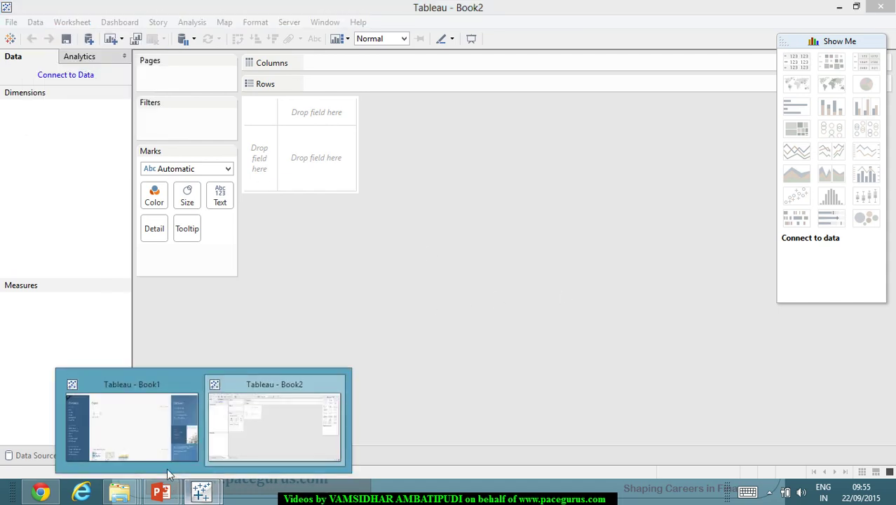
pyautogui.click(148, 439)
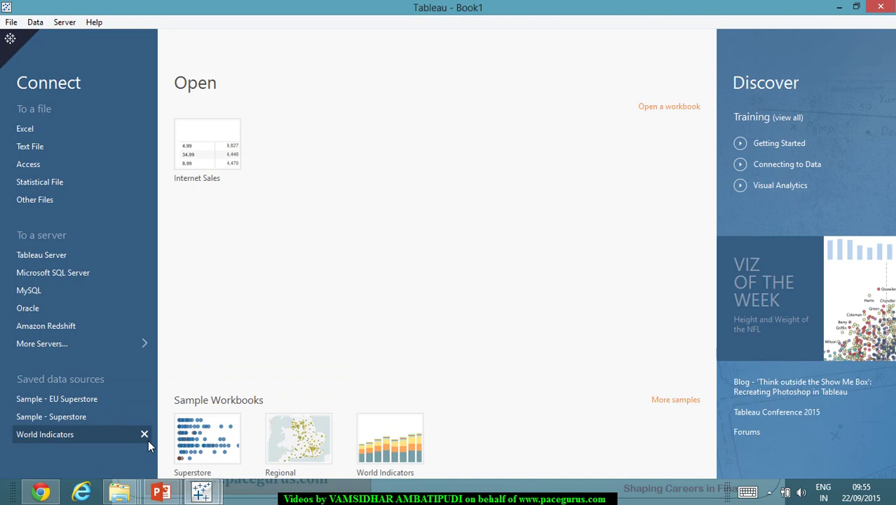
# Connect to the DimDate Excel workbook and add the InternetSales text file from the Datasets folder as a second data source.
pyautogui.click(33, 131)
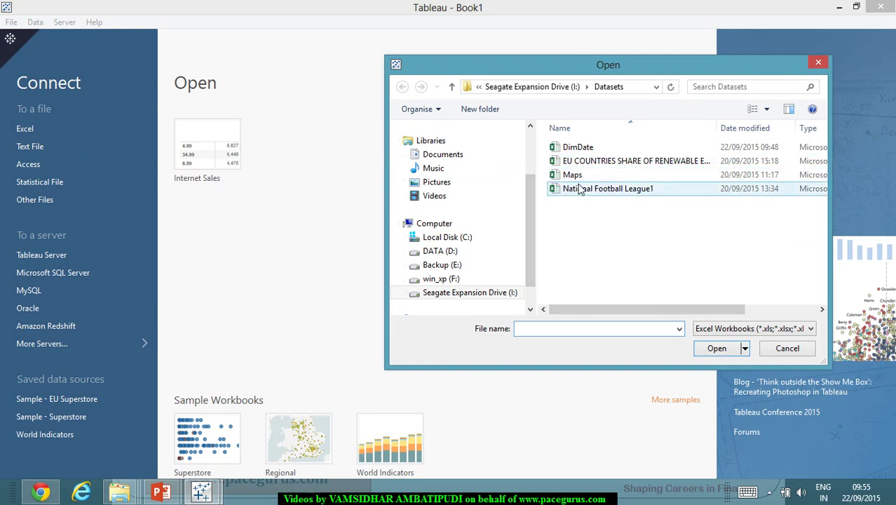
pyautogui.doubleClick(584, 148)
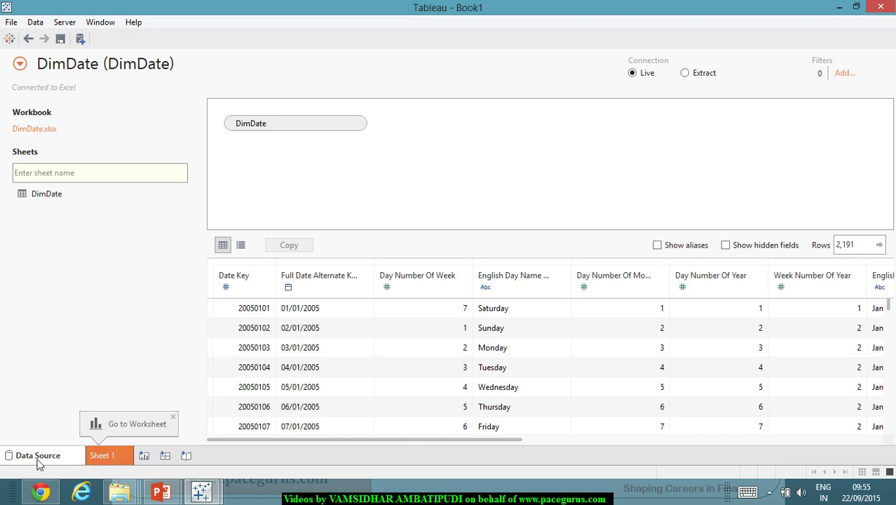
pyautogui.click(36, 23)
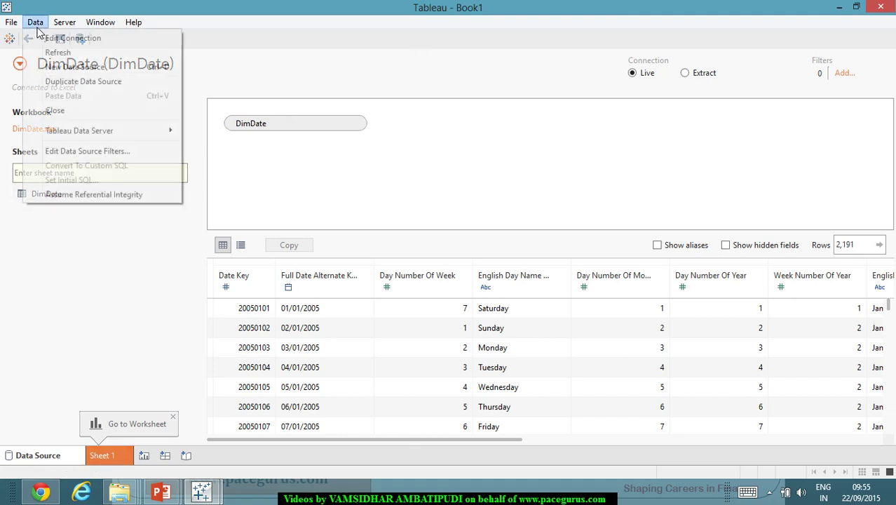
pyautogui.click(92, 71)
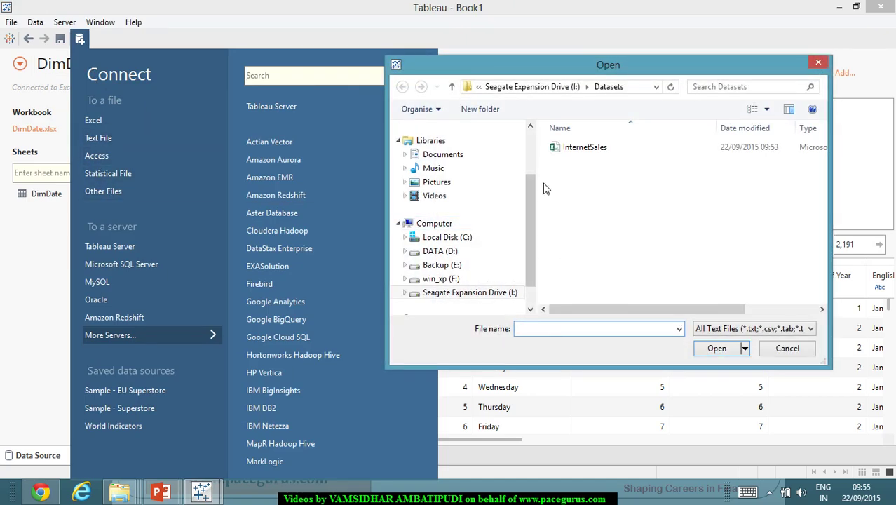
pyautogui.doubleClick(575, 150)
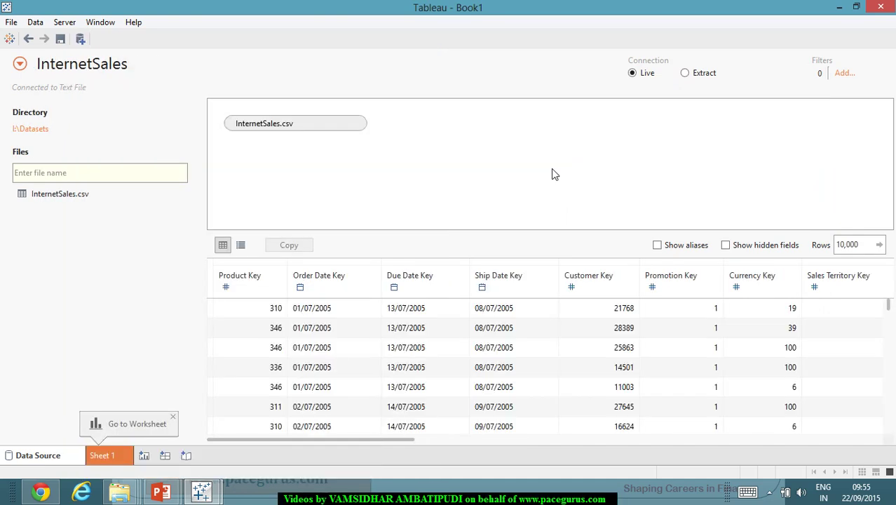
# Compare the data previews of the DimDate and InternetSales sources, checking how their date key fields are stored.
pyautogui.click(20, 66)
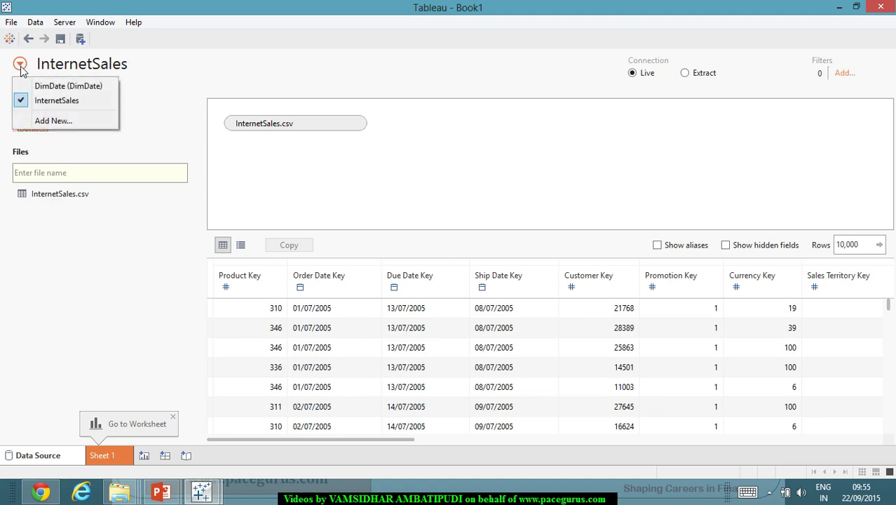
pyautogui.click(52, 86)
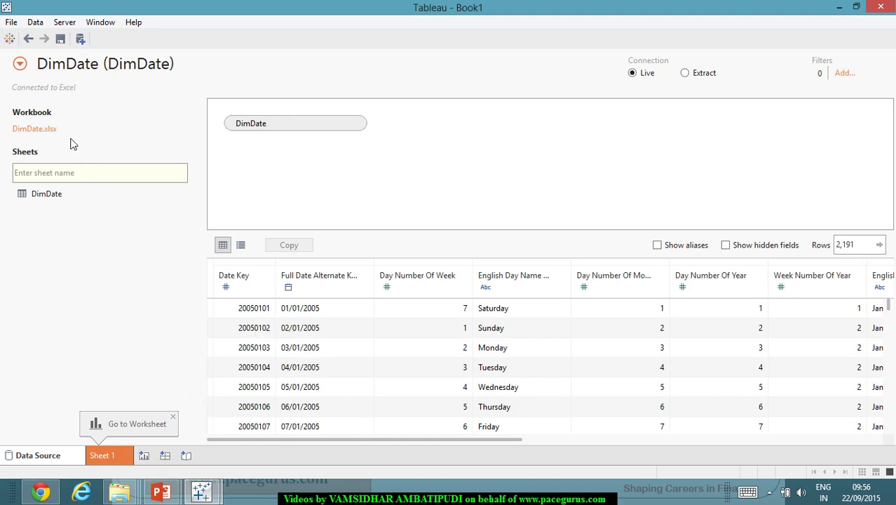
pyautogui.click(20, 64)
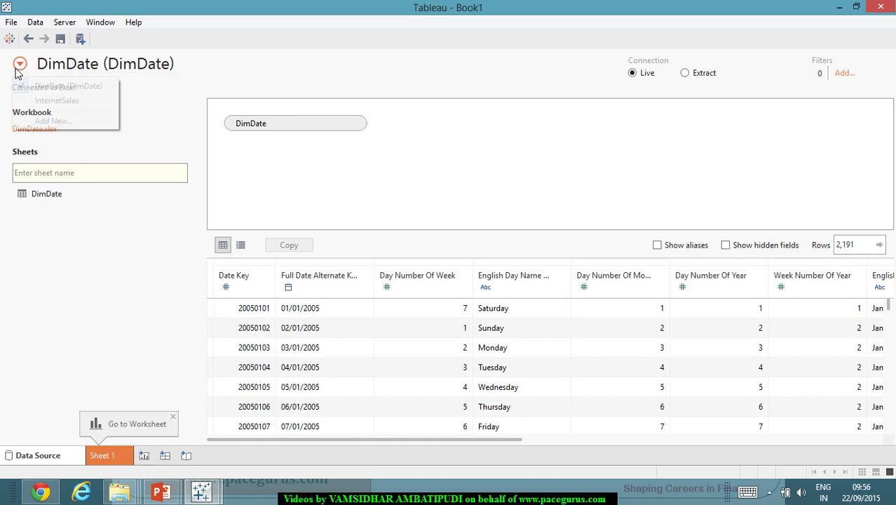
pyautogui.click(56, 101)
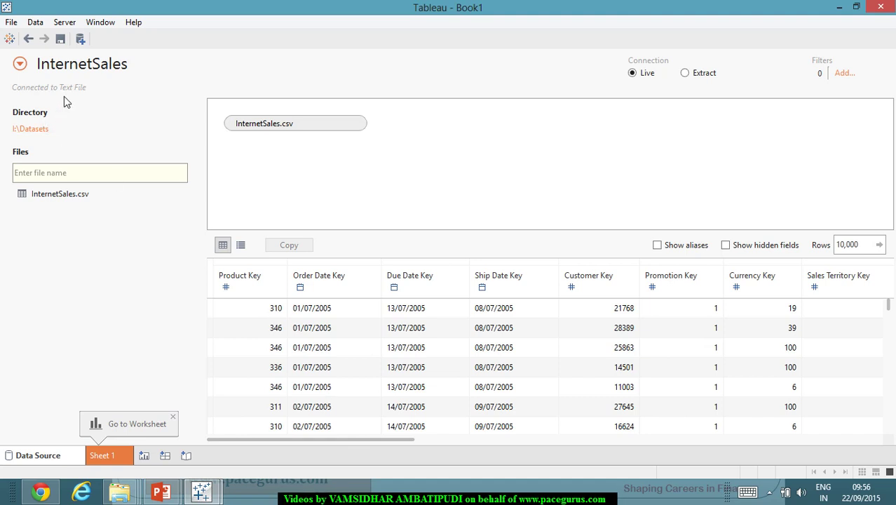
pyautogui.click(20, 69)
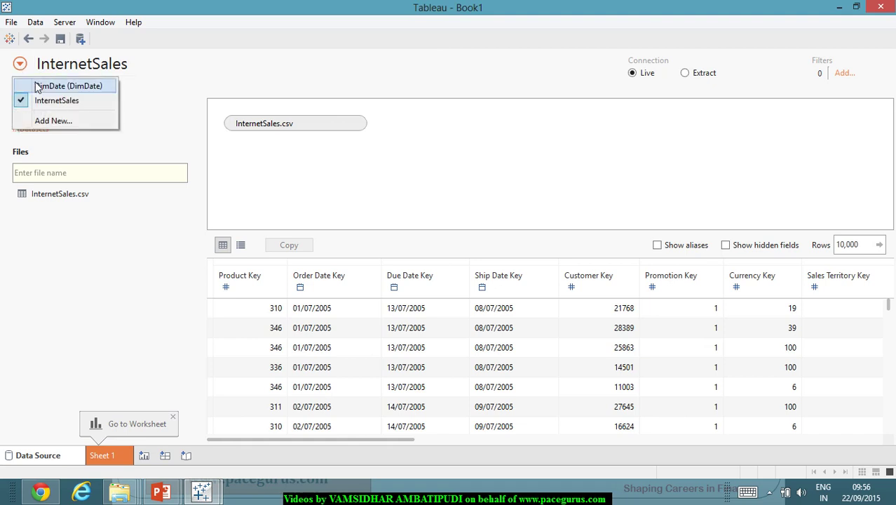
pyautogui.click(35, 82)
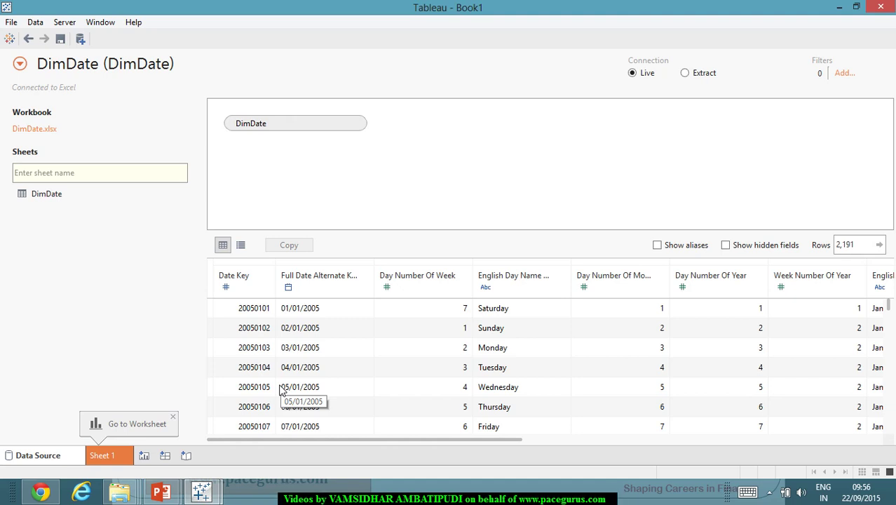
# Open Sheet 1 and examine the Date Key field in DimDate and the Order Date Key field in InternetSales.
pyautogui.click(117, 452)
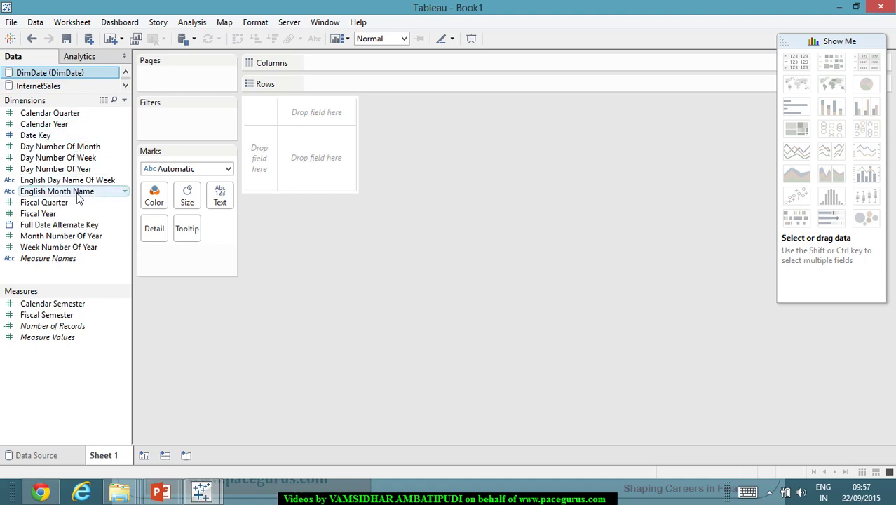
pyautogui.click(49, 136)
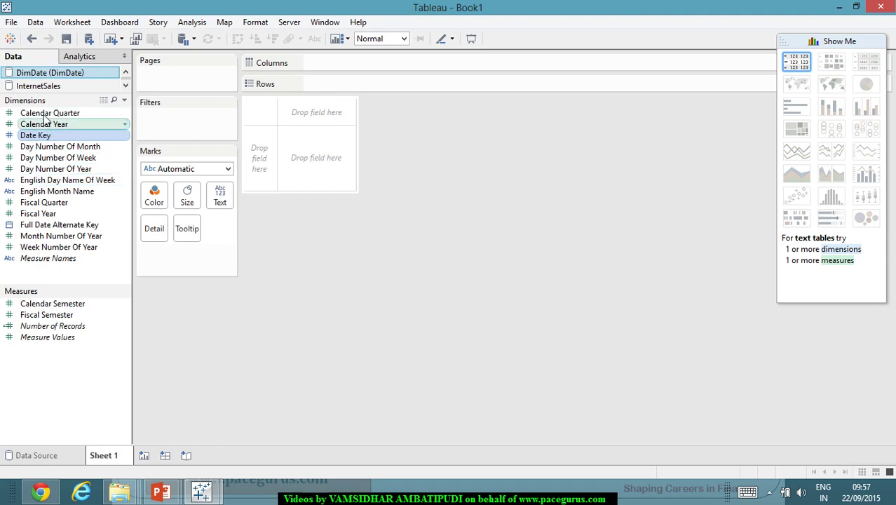
pyautogui.click(21, 85)
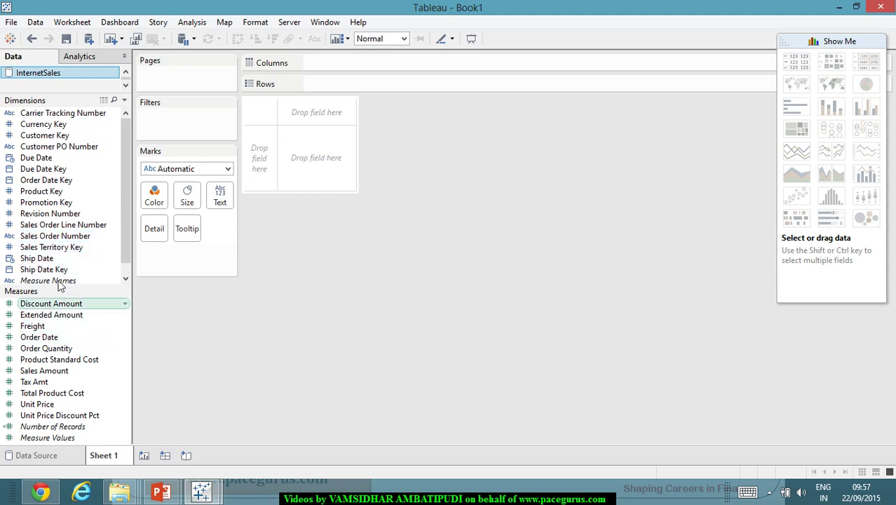
pyautogui.click(74, 181)
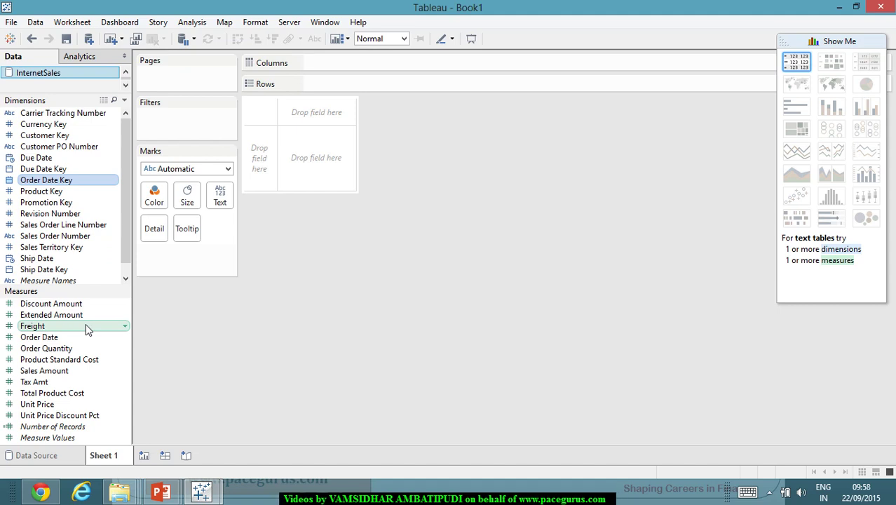
# Switch to the PowerPoint slide show and handwrite "Measures — Cannot Join" near the top of the next blank slide.
pyautogui.hotkey('ctrl', 'n')
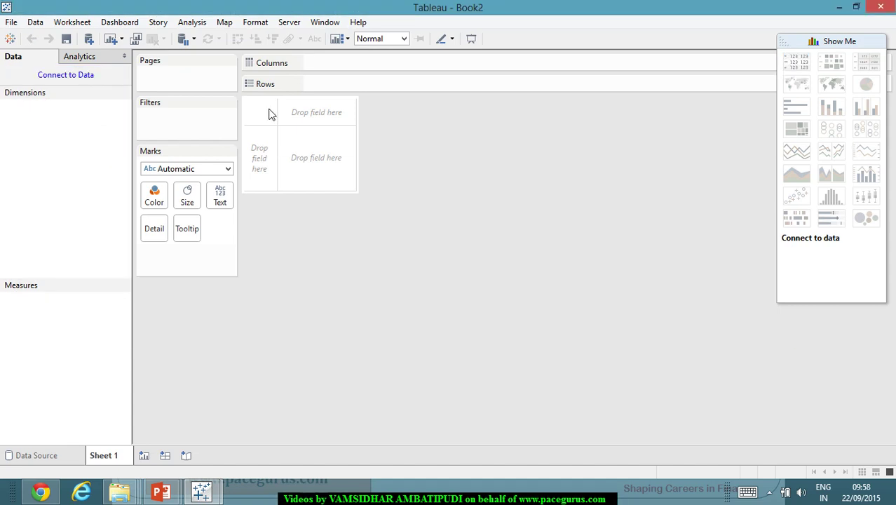
pyautogui.hotkey('alt', 'Tab')
pyautogui.hotkey('alt', 'Tab')
pyautogui.hotkey('alt', 'Tab')
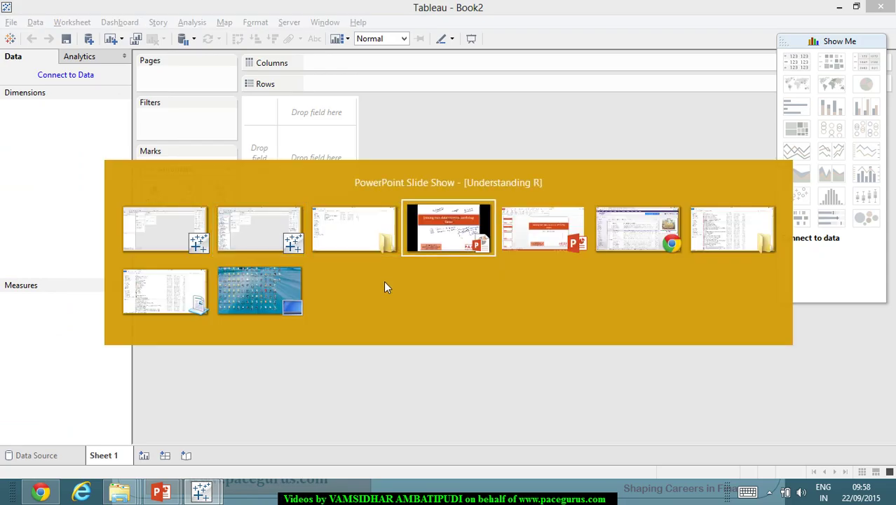
pyautogui.press('Right')
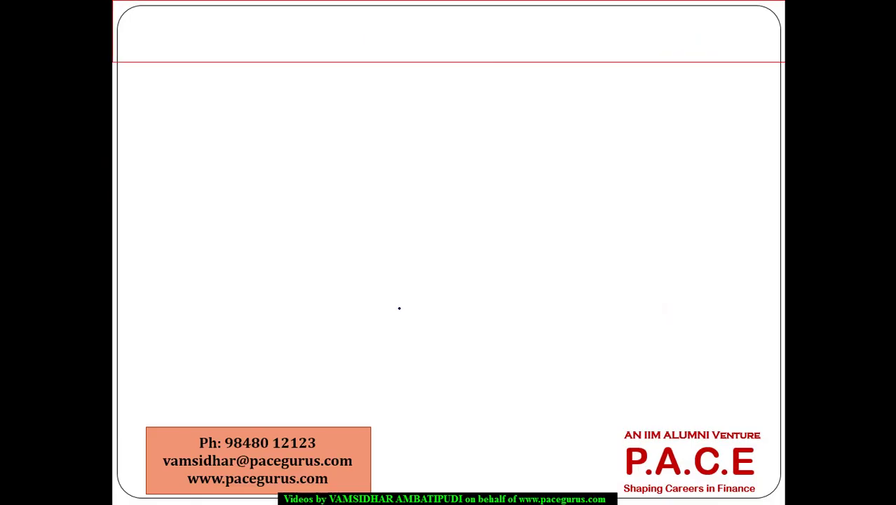
pyautogui.moveTo(226, 44)
pyautogui.mouseDown()
pyautogui.moveTo(225, 63)
pyautogui.moveTo(453, 59)
pyautogui.moveTo(459, 44)
pyautogui.moveTo(505, 60)
pyautogui.moveTo(508, 43)
pyautogui.moveTo(543, 62)
pyautogui.mouseUp()
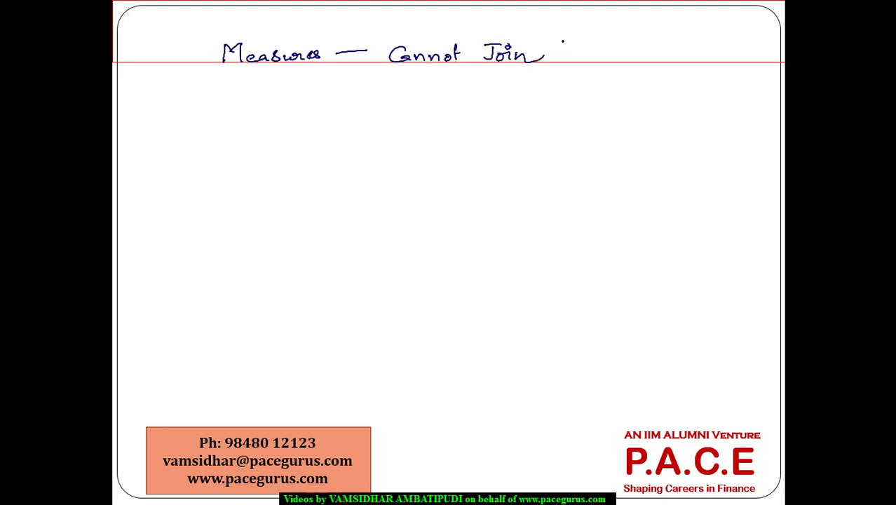
# Switch back to the Book1 workbook in Tableau and view the InternetSales data source preview.
pyautogui.hotkey('alt', 'Tab')
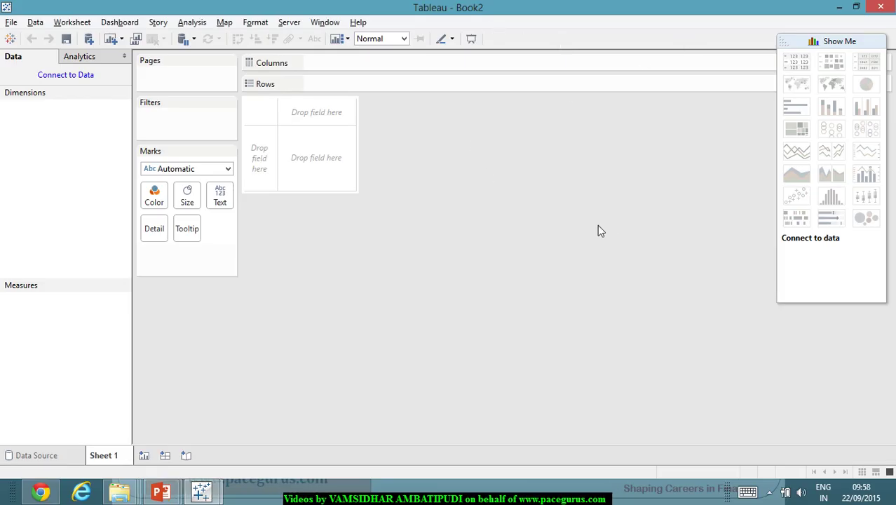
pyautogui.click(73, 457)
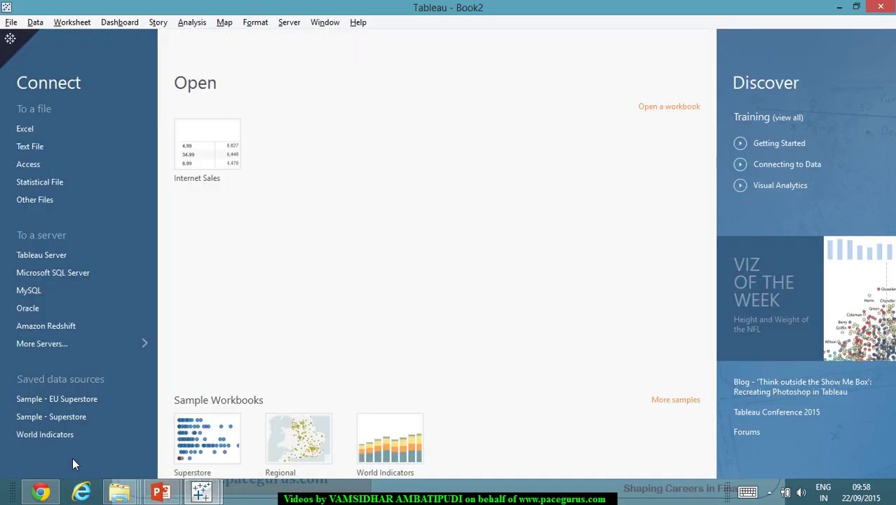
pyautogui.moveTo(201, 493)
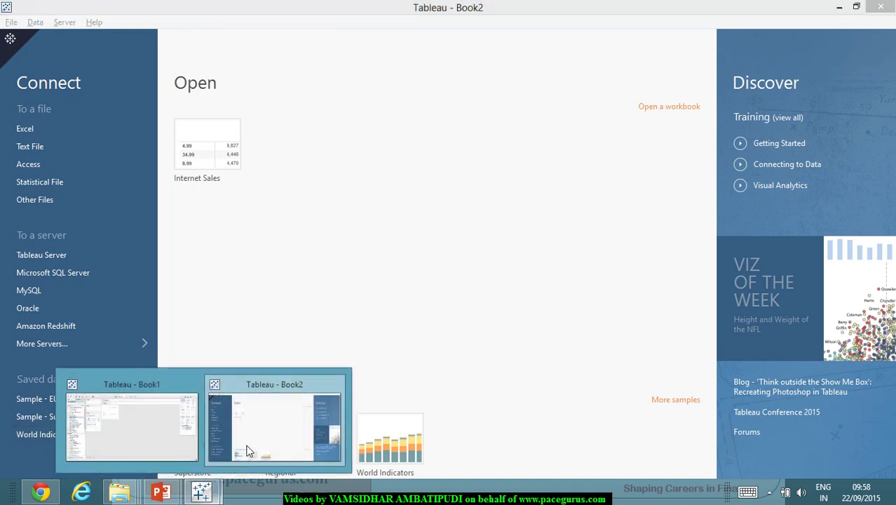
pyautogui.click(256, 444)
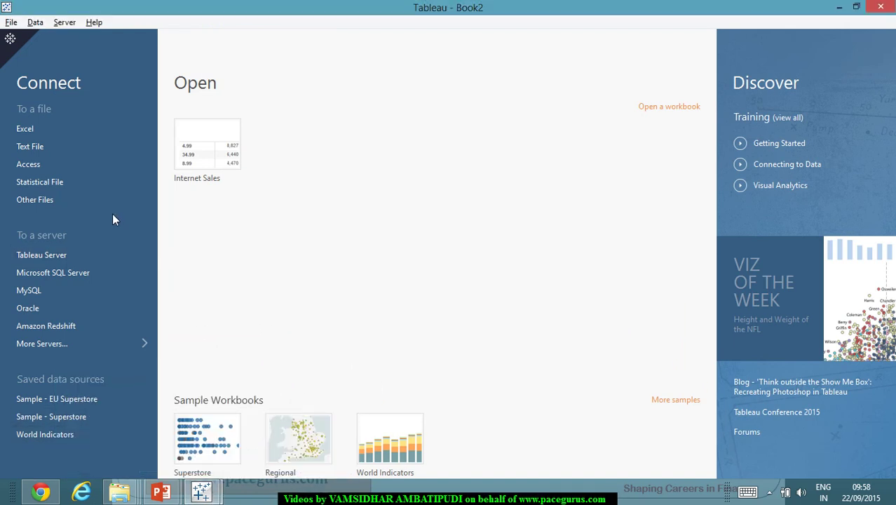
pyautogui.moveTo(201, 492)
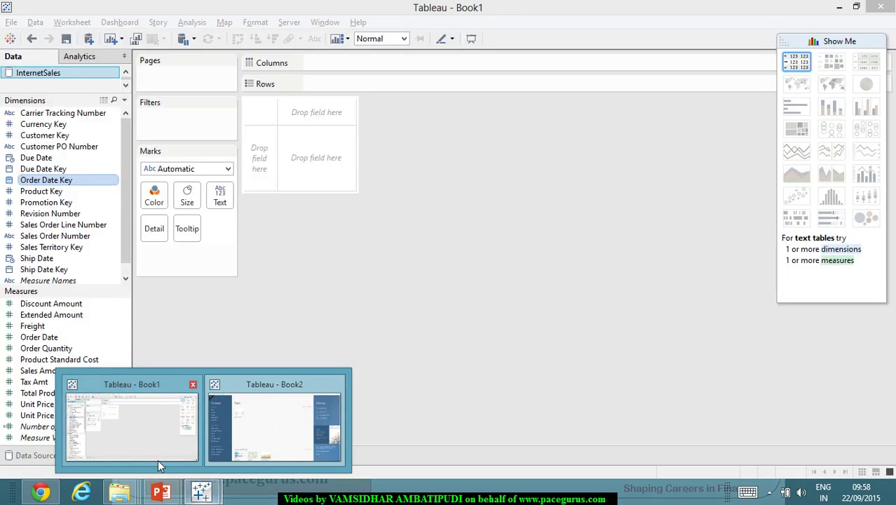
pyautogui.click(158, 457)
pyautogui.click(49, 454)
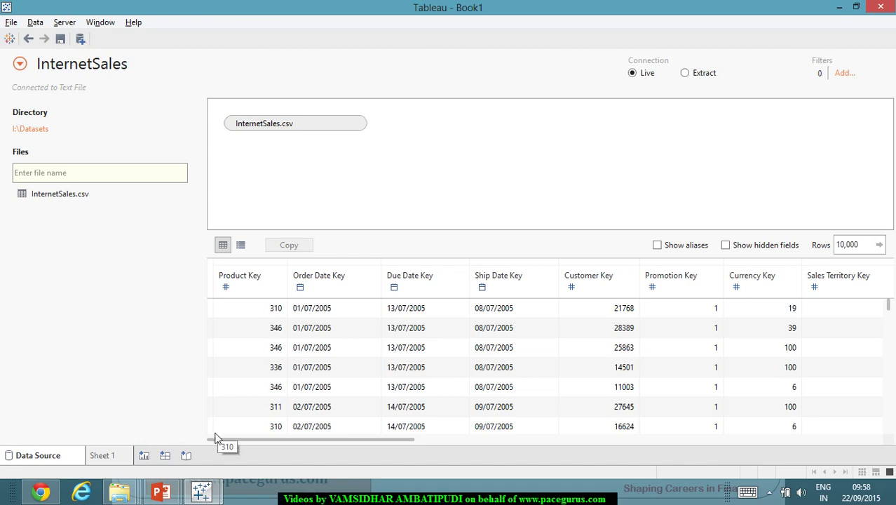
# On Sheet 1, select the DimDate source and open the data source relationships, checking DimDate as primary and InternetSales as secondary.
pyautogui.click(107, 456)
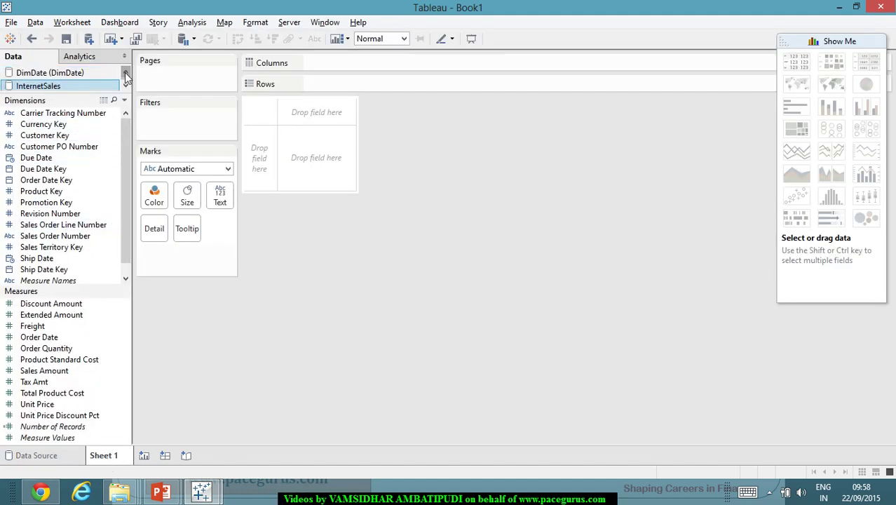
pyautogui.click(67, 73)
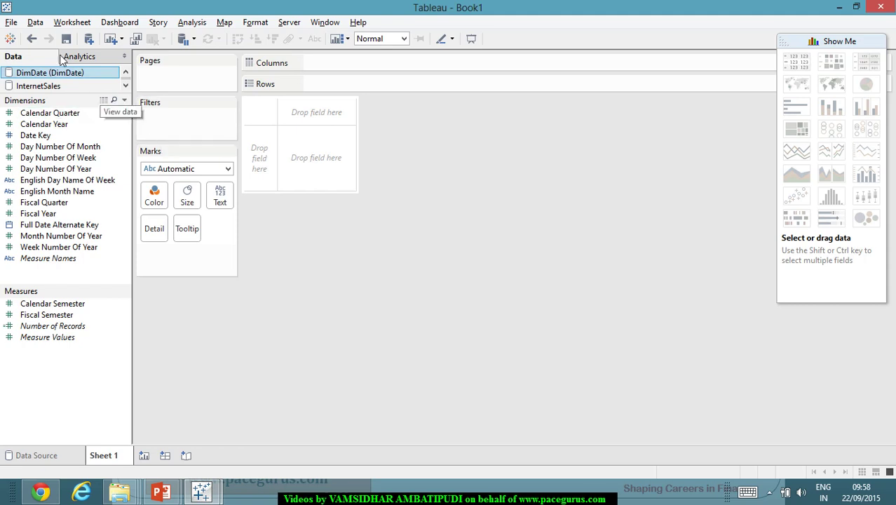
pyautogui.click(36, 22)
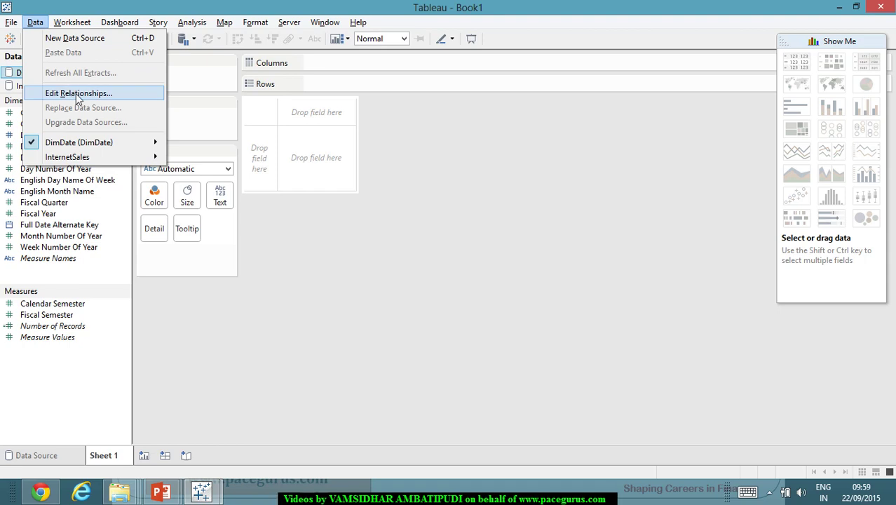
pyautogui.click(76, 95)
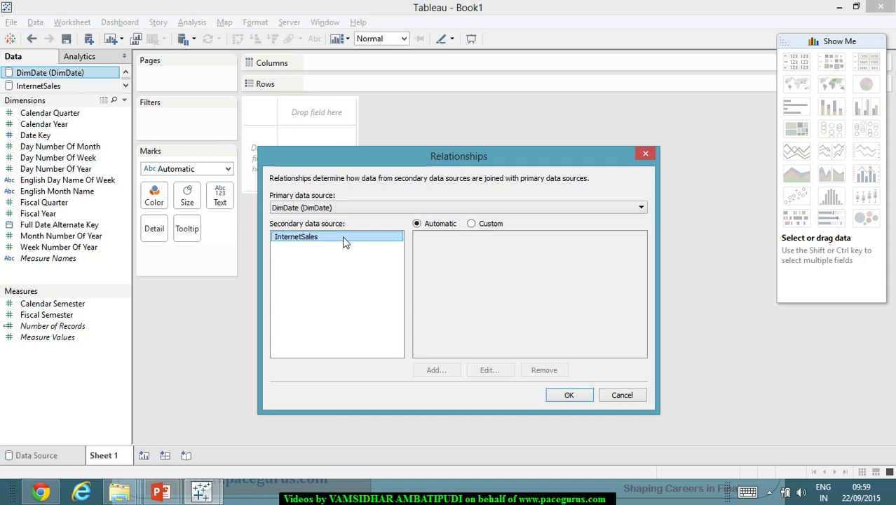
pyautogui.click(400, 206)
pyautogui.click(401, 206)
pyautogui.click(573, 395)
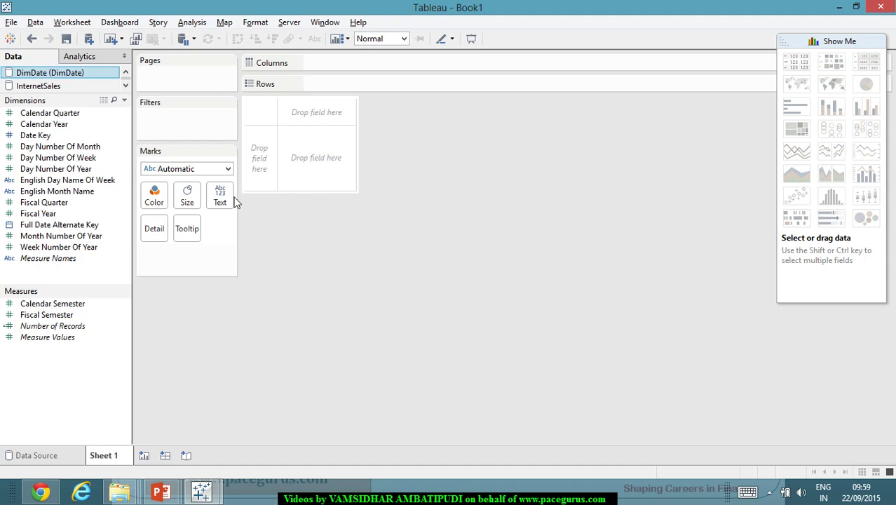
pyautogui.click(35, 22)
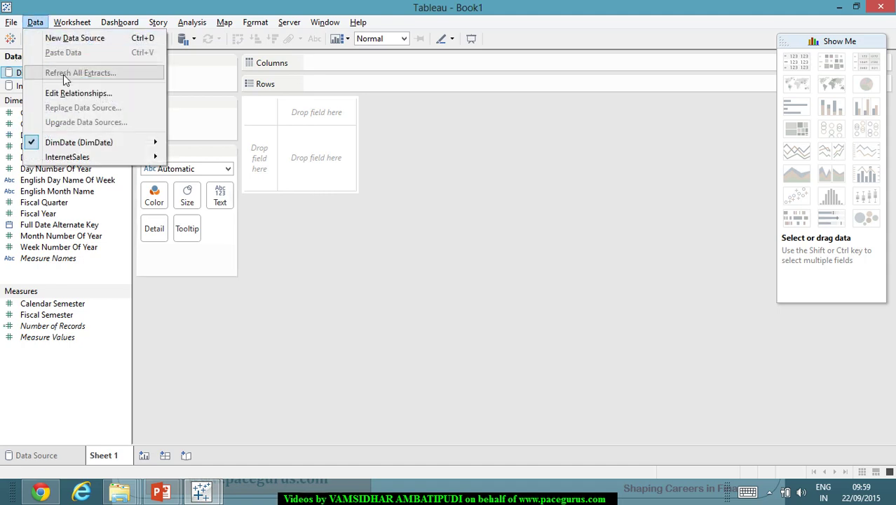
pyautogui.click(74, 93)
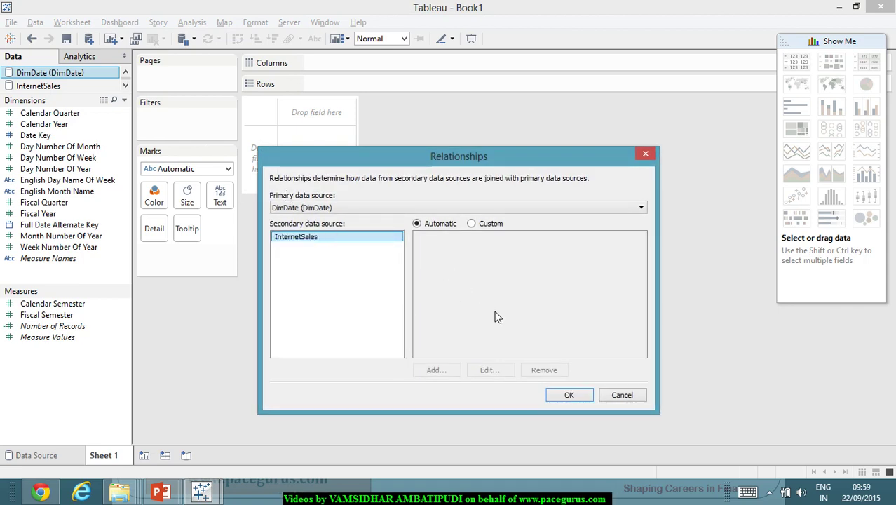
pyautogui.click(488, 223)
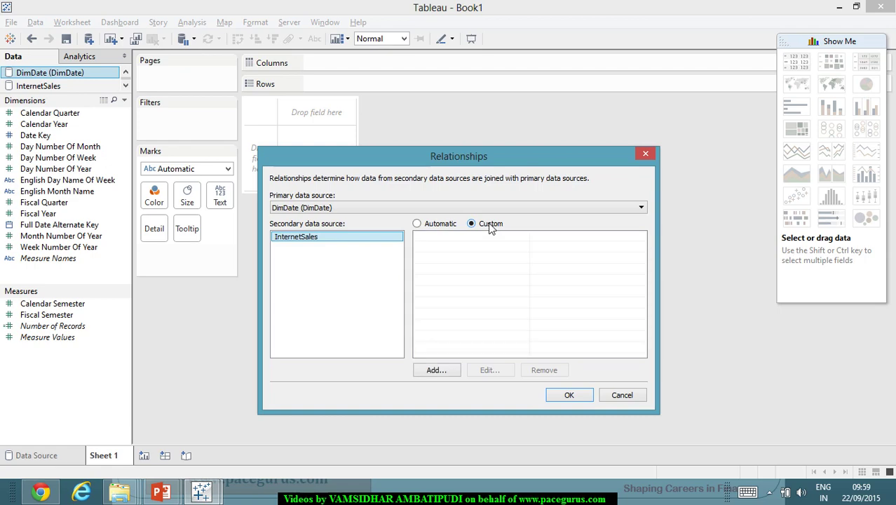
pyautogui.click(436, 369)
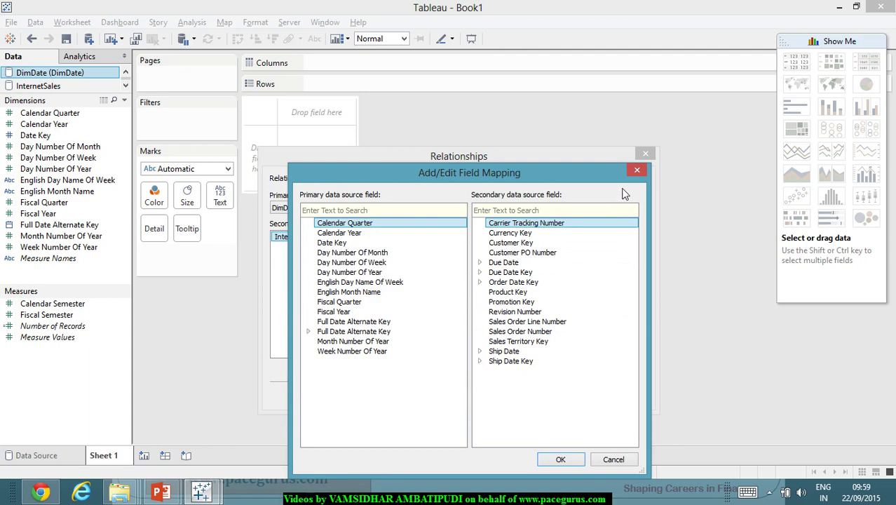
pyautogui.click(636, 172)
pyautogui.click(416, 223)
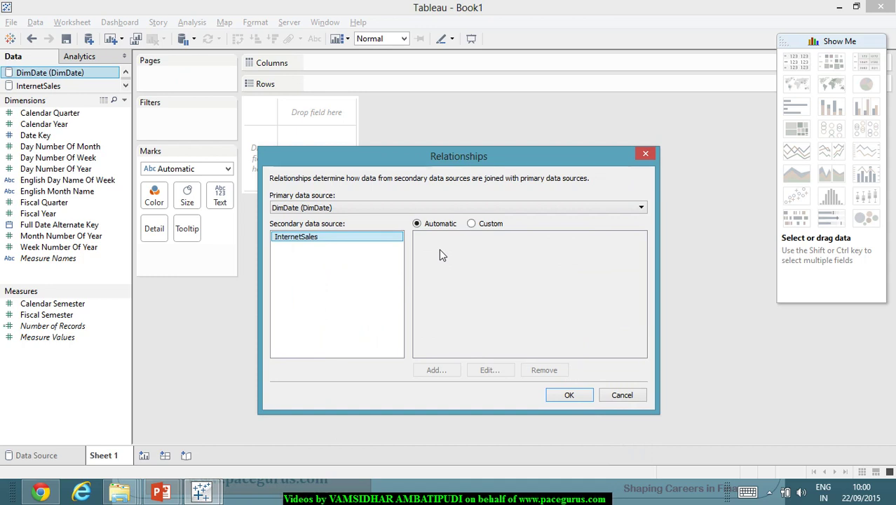
# Start a custom field mapping and try pairing Date Key from DimDate with Order Date Key from InternetSales, checking its date parts.
pyautogui.click(471, 223)
pyautogui.click(451, 370)
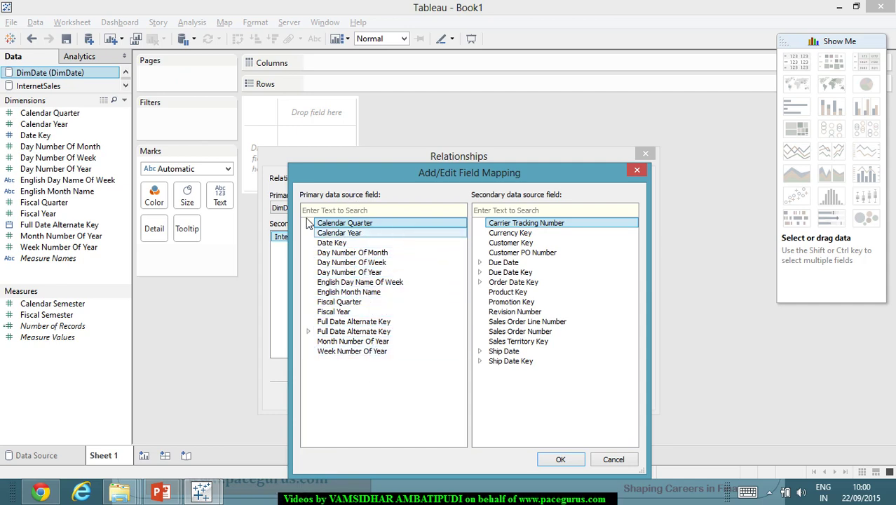
pyautogui.click(368, 241)
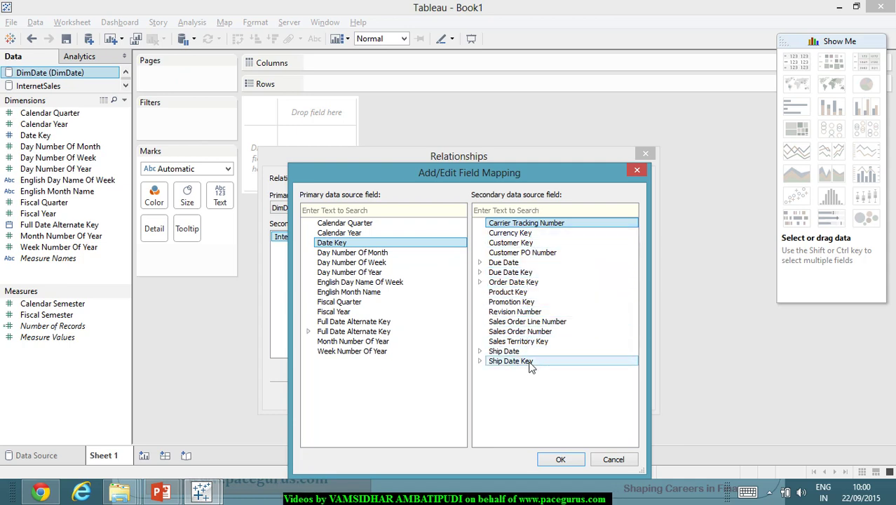
pyautogui.click(548, 283)
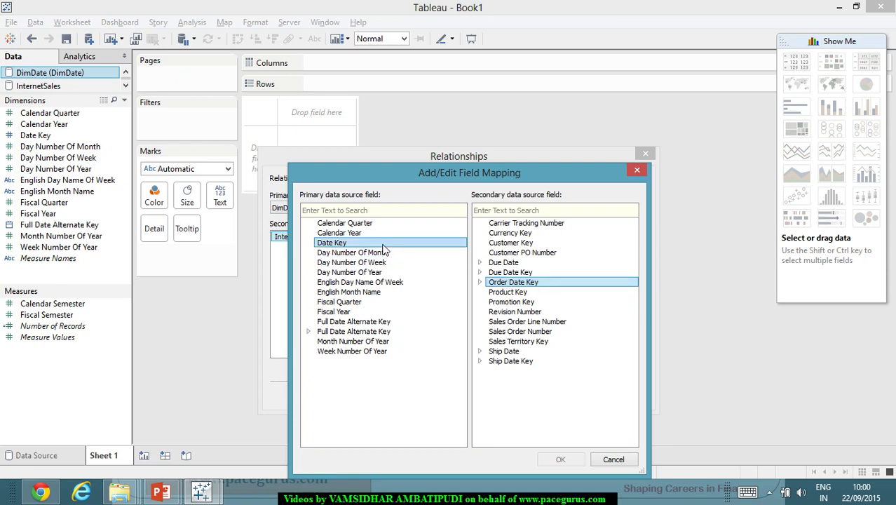
pyautogui.click(480, 282)
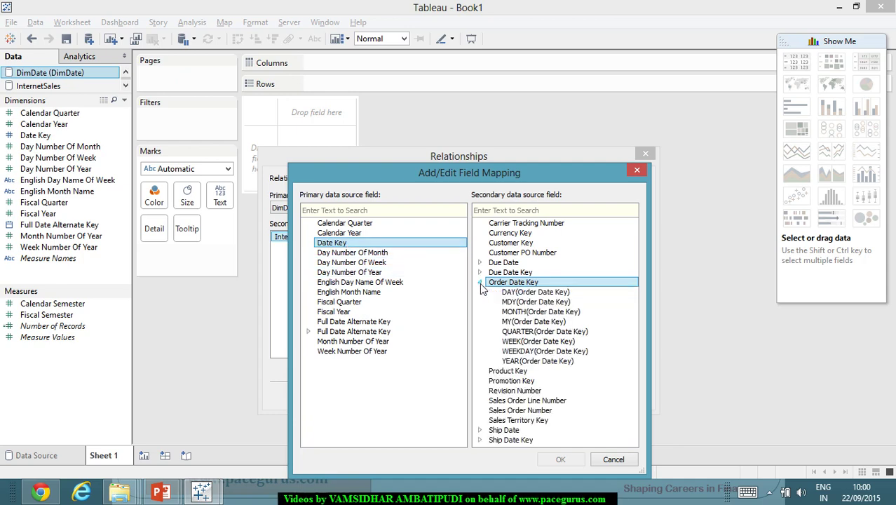
pyautogui.click(480, 282)
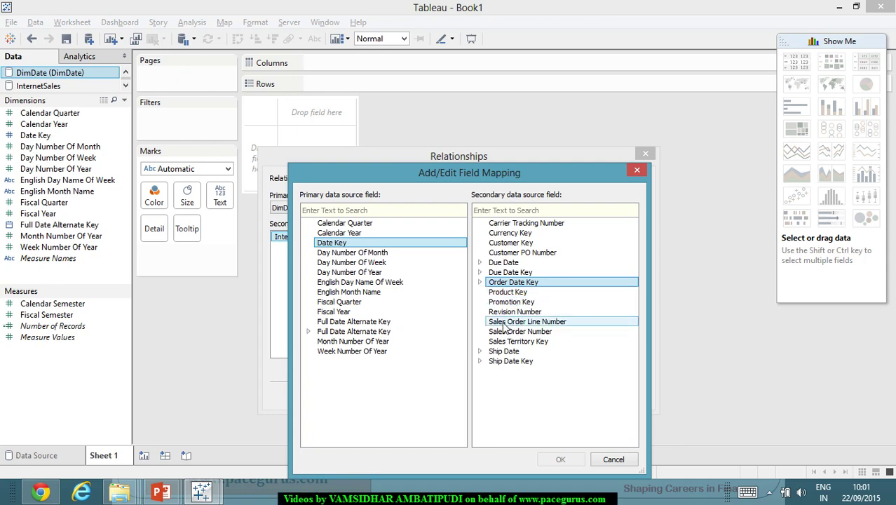
# Explore the date parts of Full Date Alternate Key, then select the whole field as primary and Order Date Key as secondary.
pyautogui.click(342, 335)
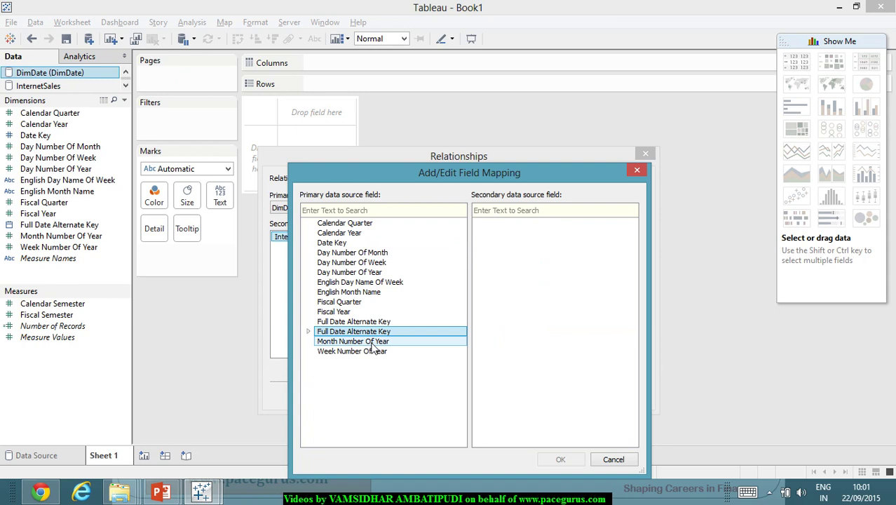
pyautogui.click(308, 331)
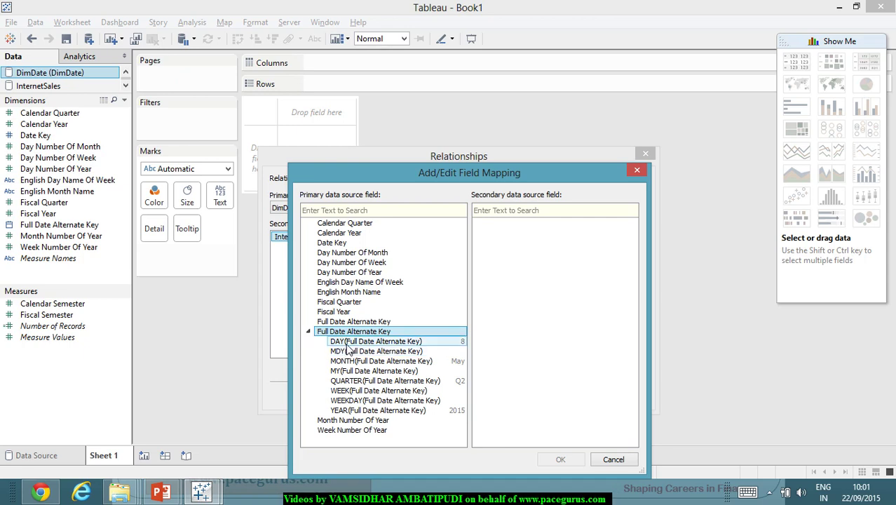
pyautogui.click(347, 344)
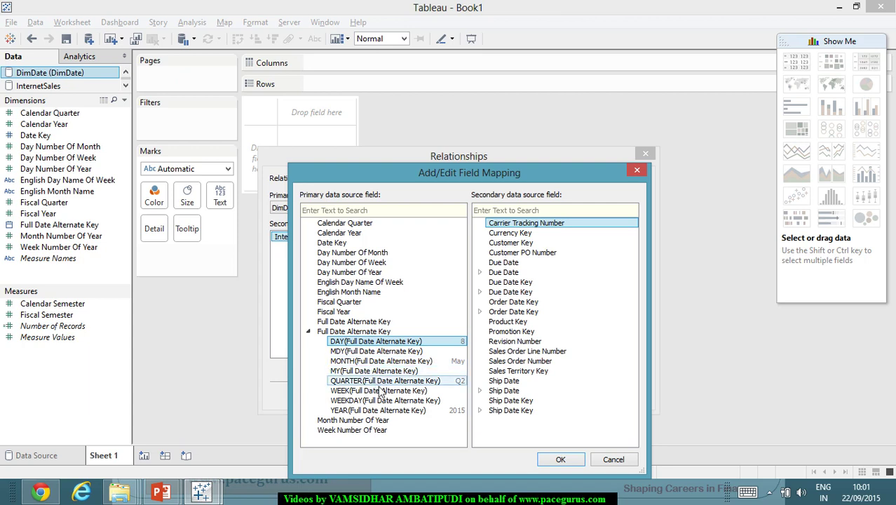
pyautogui.click(393, 412)
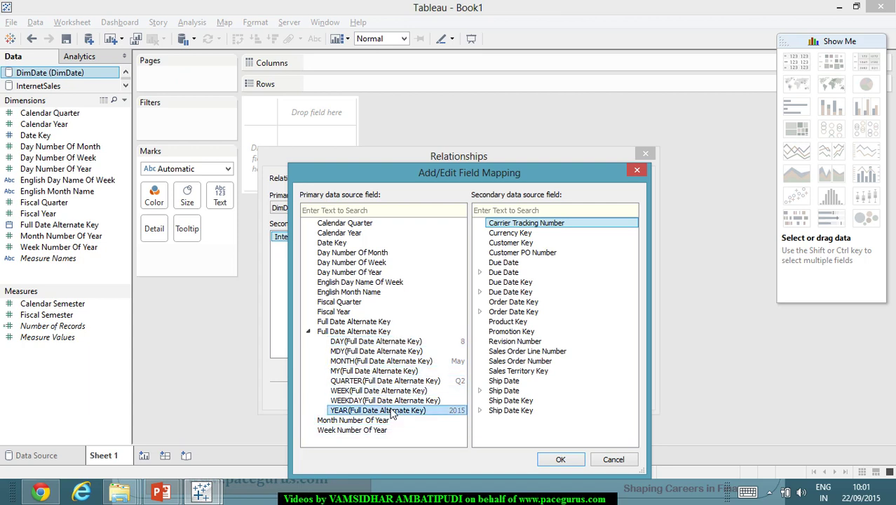
pyautogui.click(382, 341)
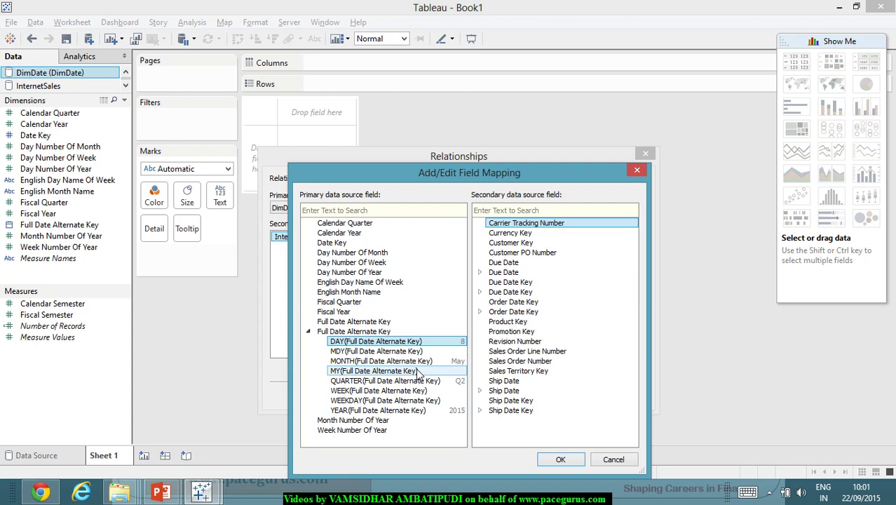
pyautogui.click(352, 322)
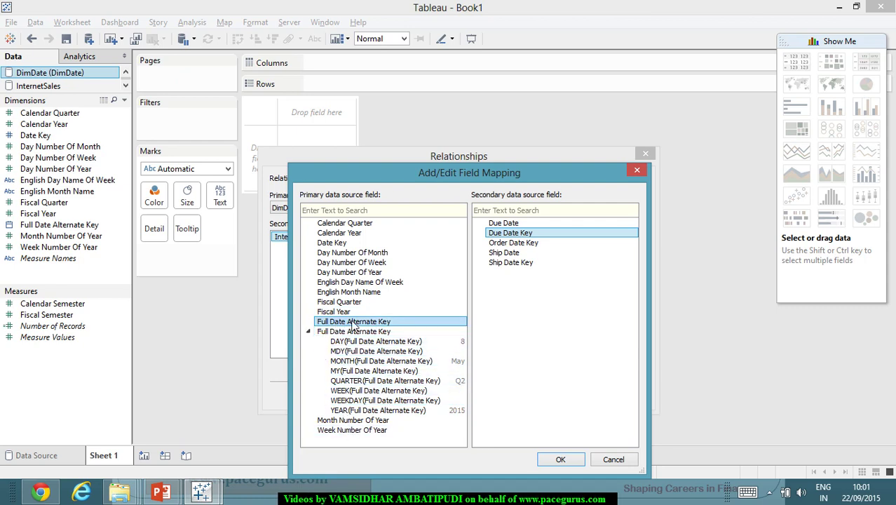
pyautogui.click(538, 243)
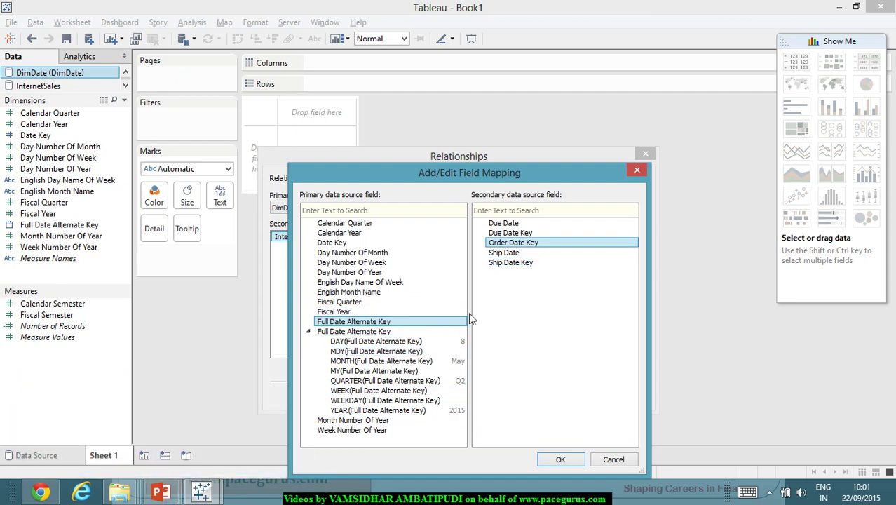
# Open the InternetSales file from the Datasets folder in Excel and inspect the first OrderDateKey values.
pyautogui.moveTo(119, 491)
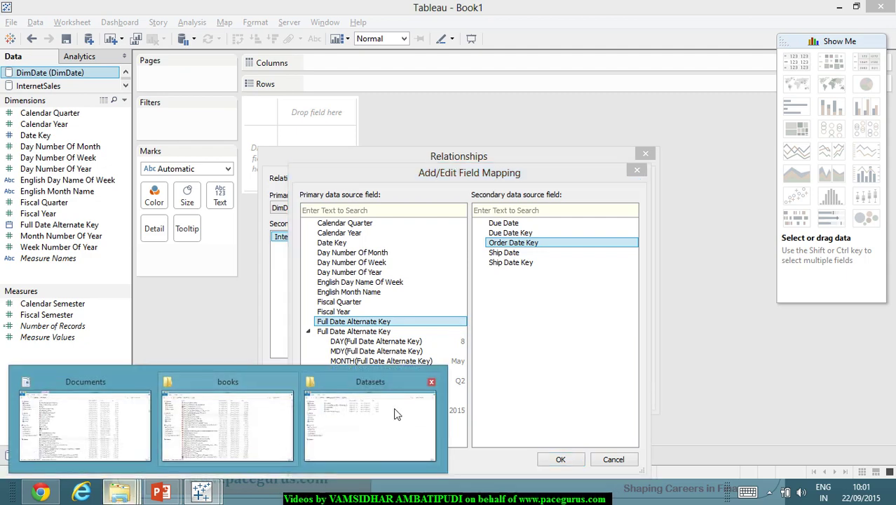
pyautogui.click(397, 412)
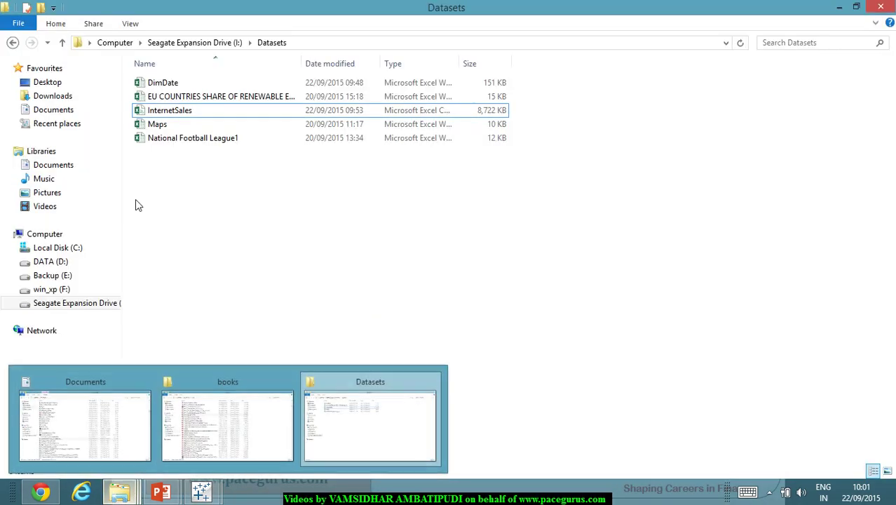
pyautogui.doubleClick(169, 110)
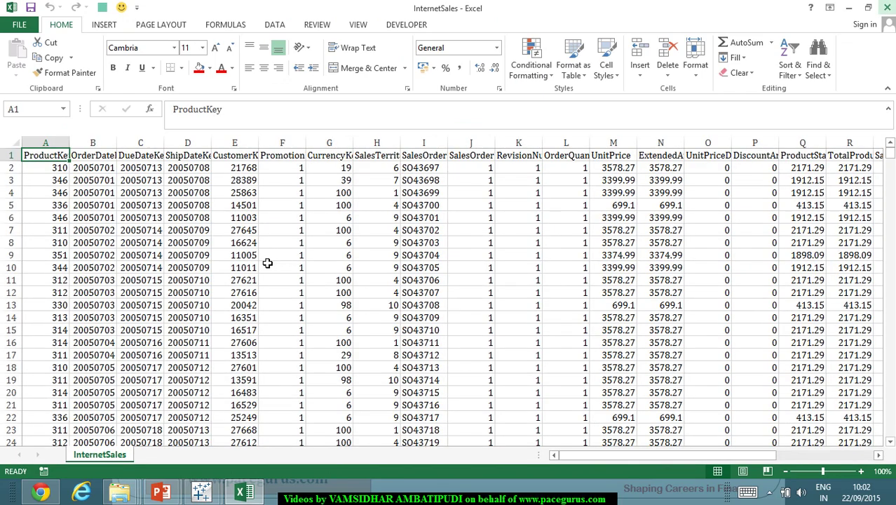
pyautogui.click(101, 192)
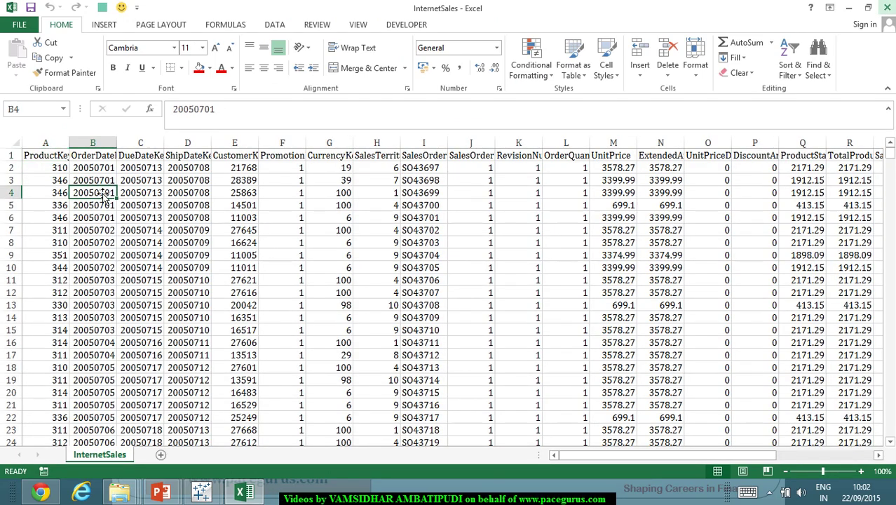
pyautogui.click(99, 180)
pyautogui.click(103, 169)
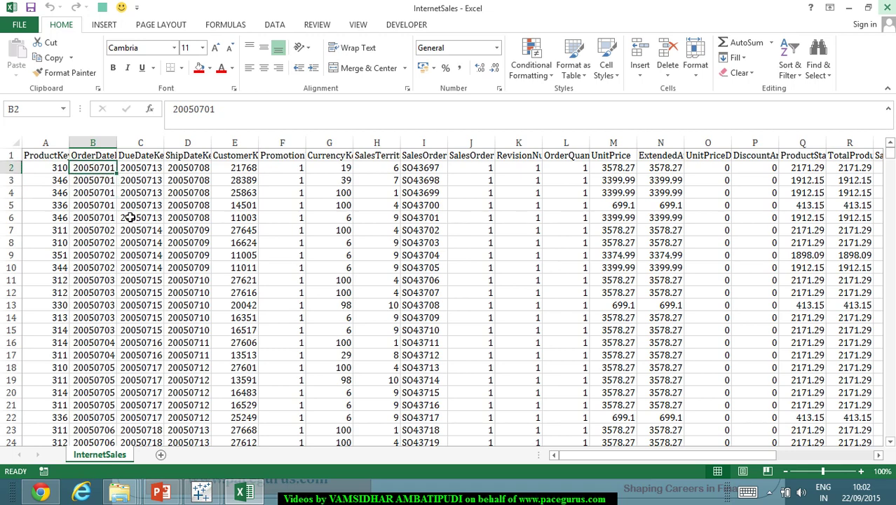
# Fit the widths of the OrderDateKey and DueDate columns to their contents and compare how their dates are stored.
pyautogui.doubleClick(116, 143)
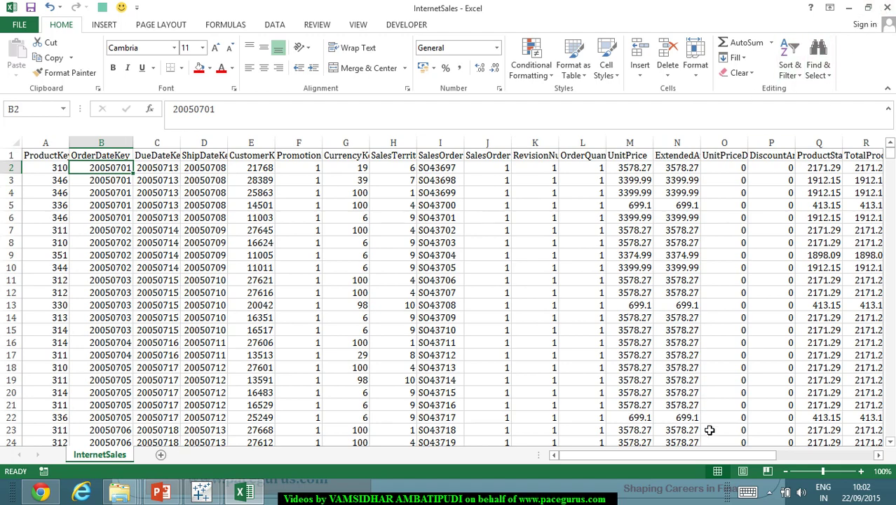
pyautogui.moveTo(701, 454); pyautogui.dragTo(791, 475)
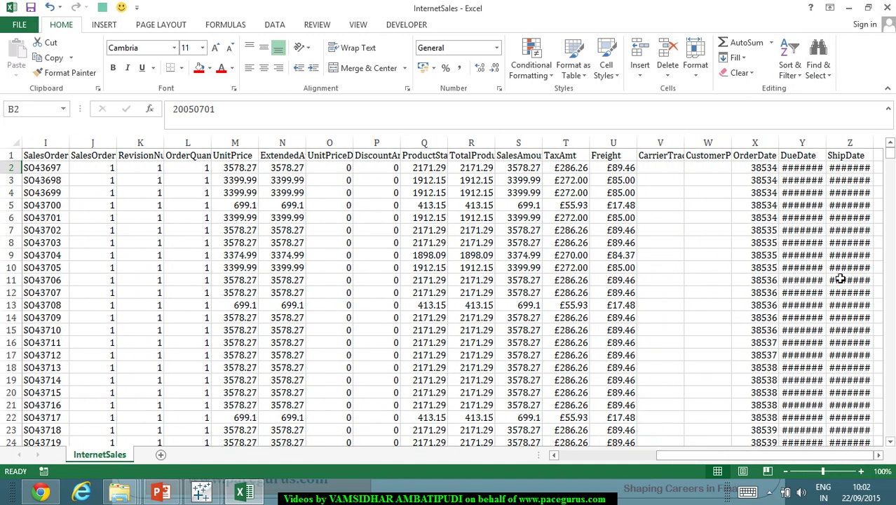
pyautogui.doubleClick(825, 143)
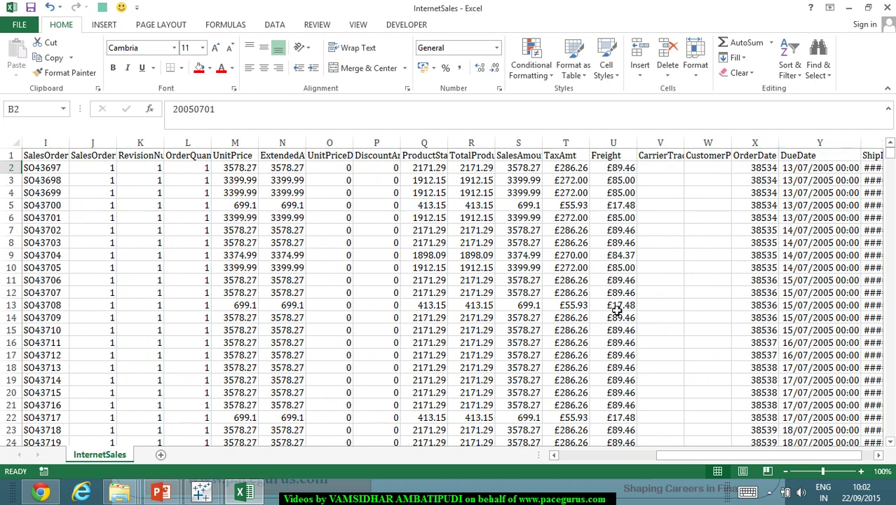
pyautogui.moveTo(806, 459); pyautogui.dragTo(648, 469)
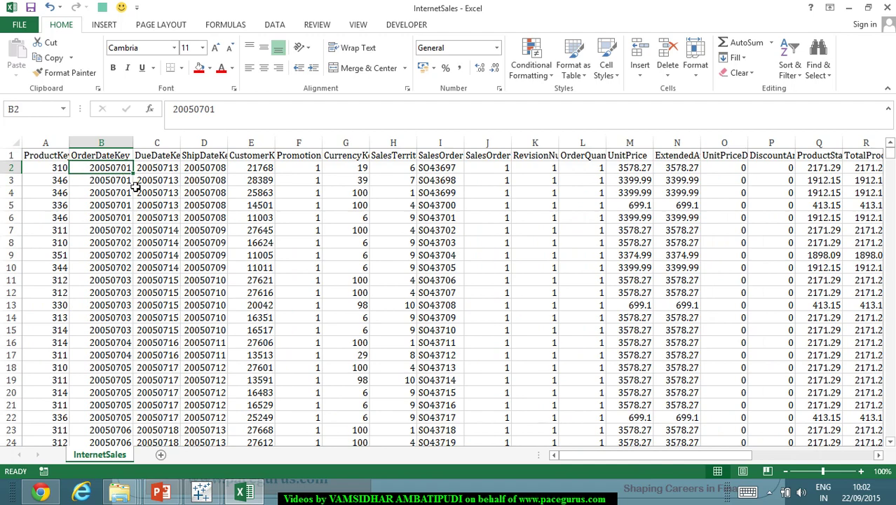
# Copy all OrderDateKey values from B2 down to the last row and return to the beginning of the sheet.
pyautogui.hotkey('ctrl', 'a')
pyautogui.click(124, 169)
pyautogui.hotkey('ctrl', 'shift', 'Down')
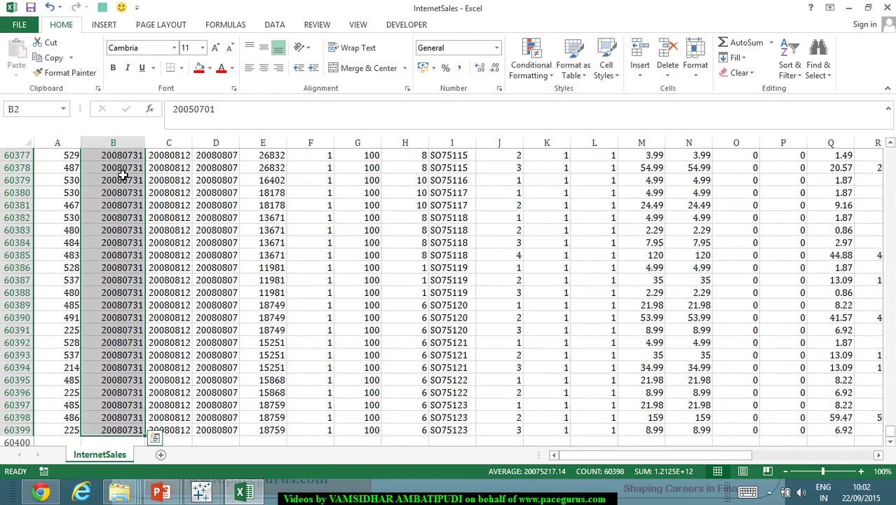
pyautogui.hotkey('ctrl', 'c')
pyautogui.scroll(20, 228, 208)
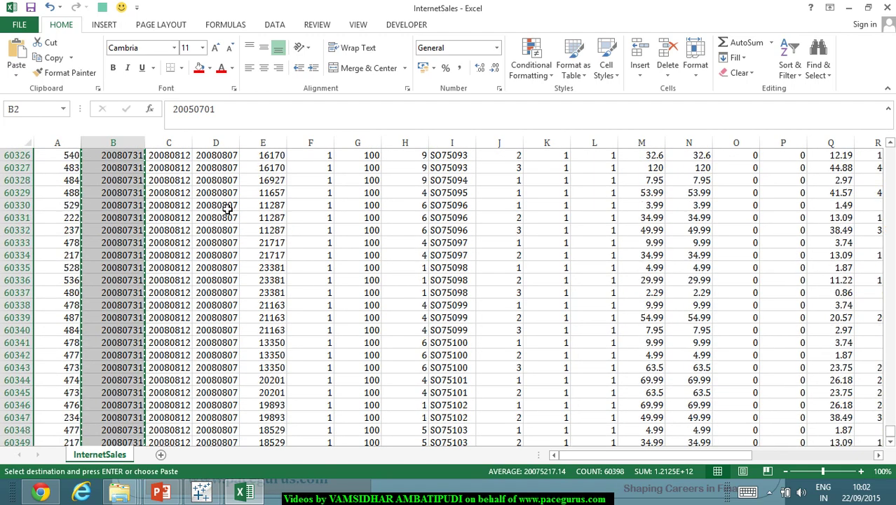
pyautogui.scroll(13, 228, 209)
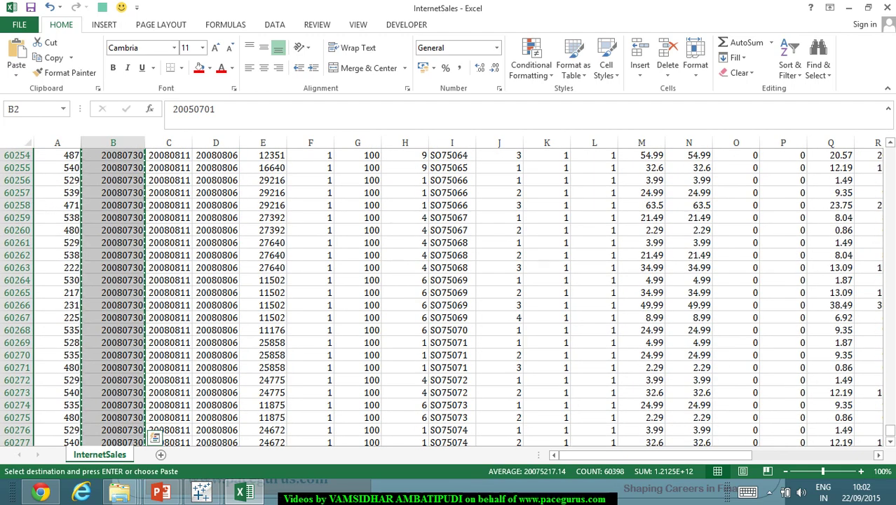
pyautogui.moveTo(890, 433); pyautogui.dragTo(890, 149)
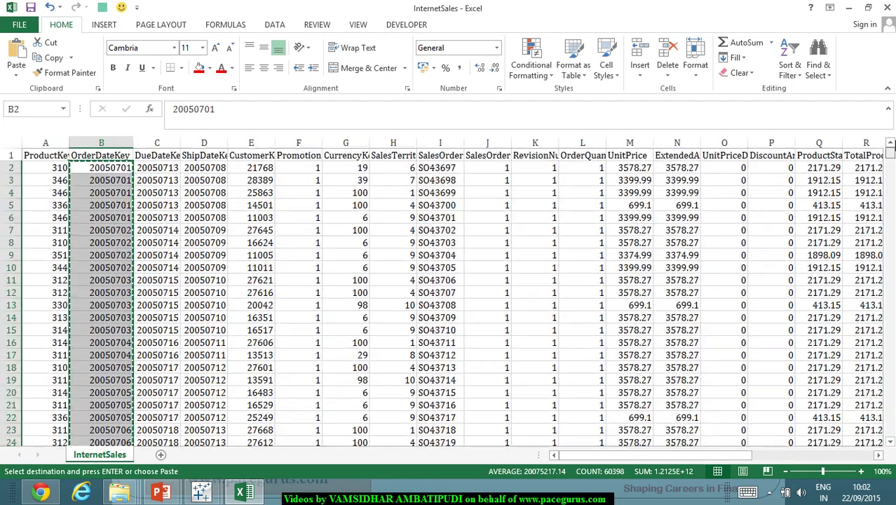
# Paste the copied OrderDateKey entries back over the same cells as values only and clear the copy selection.
pyautogui.rightClick(100, 169)
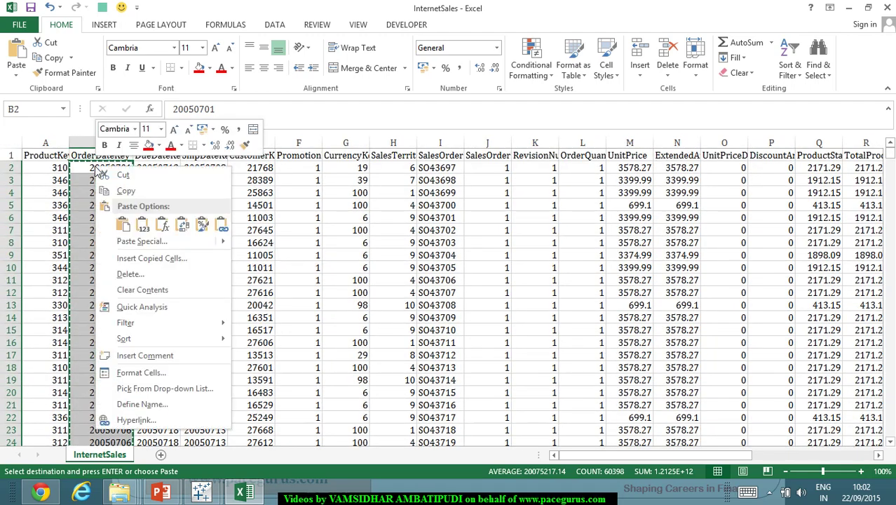
pyautogui.click(142, 224)
pyautogui.click(205, 280)
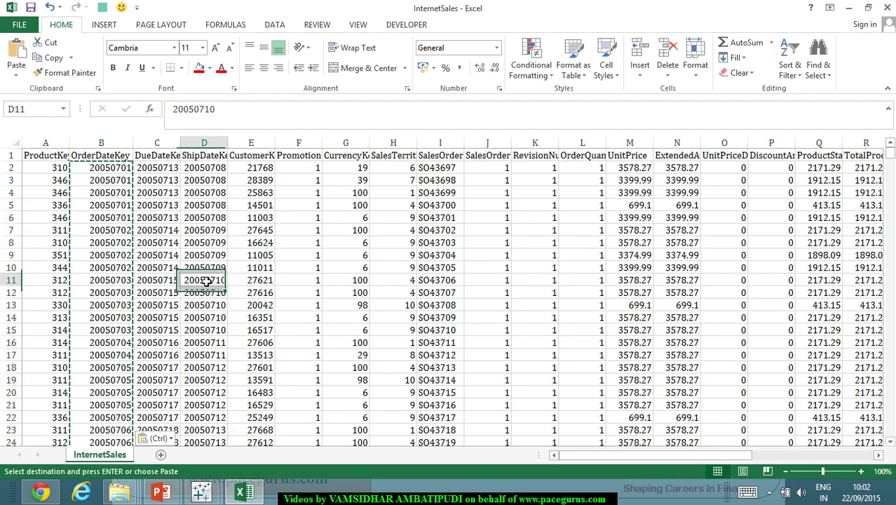
pyautogui.press('Escape')
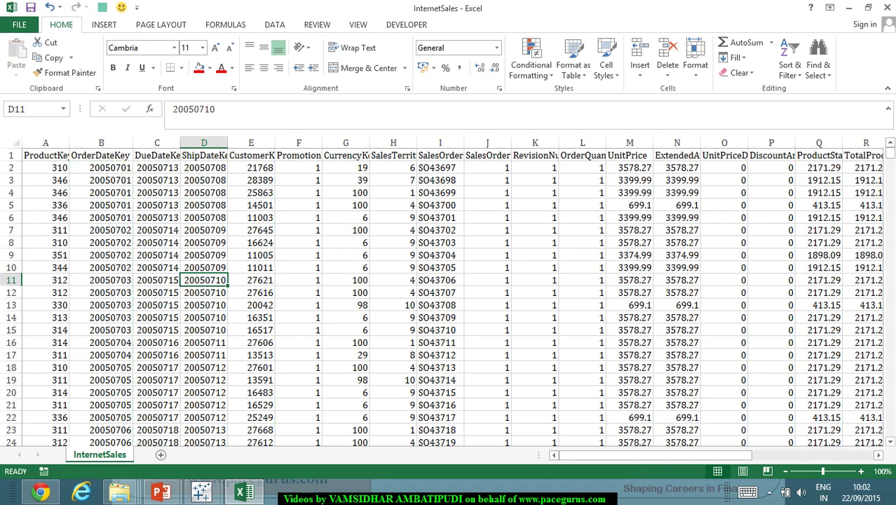
# Keep InternetSales open instead of closing it, and set up a save of it as an Excel Workbook on Seagate Expansion Drive (I:).
pyautogui.click(885, 7)
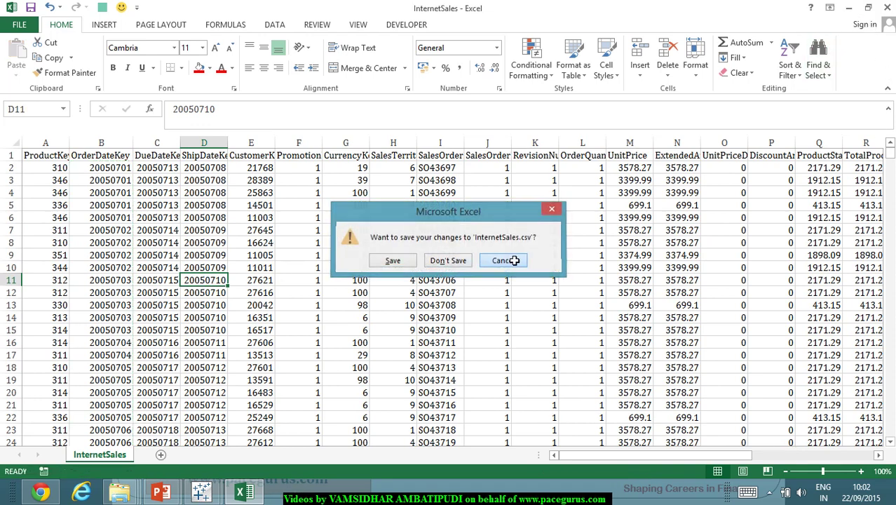
pyautogui.click(505, 260)
pyautogui.click(17, 28)
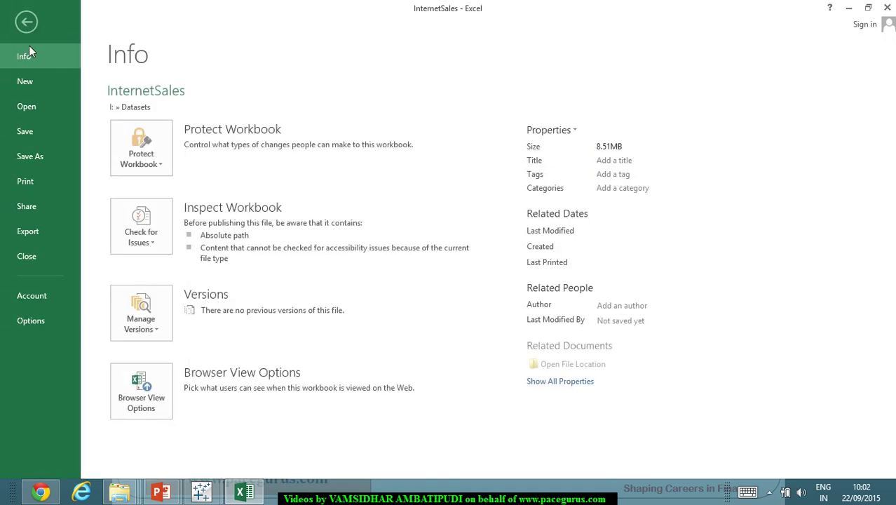
pyautogui.click(42, 156)
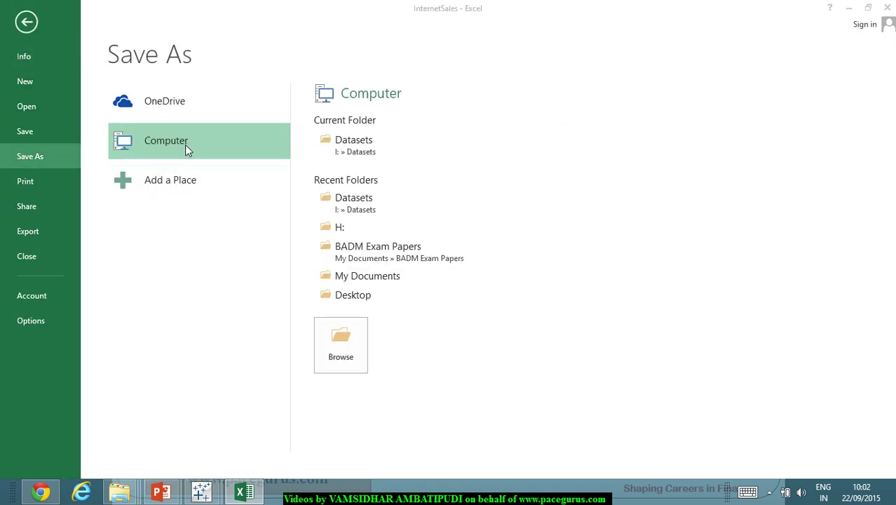
pyautogui.scroll(-1, 101, 179)
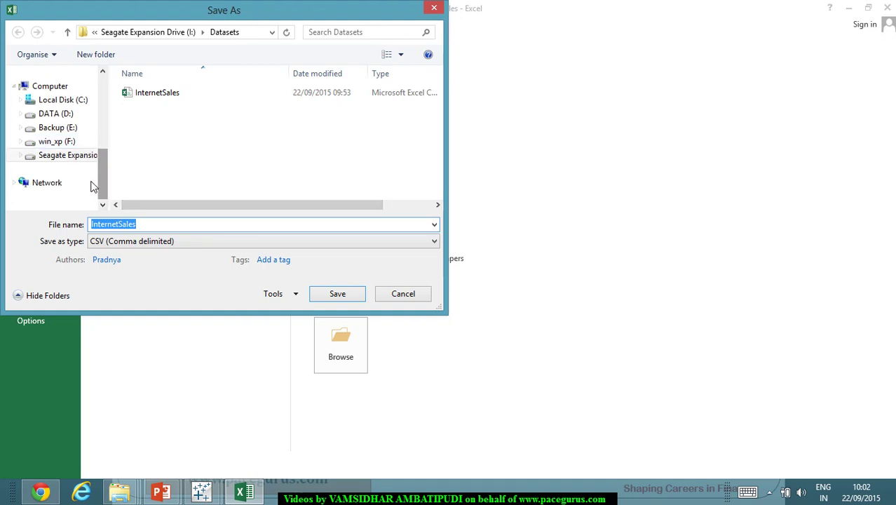
pyautogui.click(71, 157)
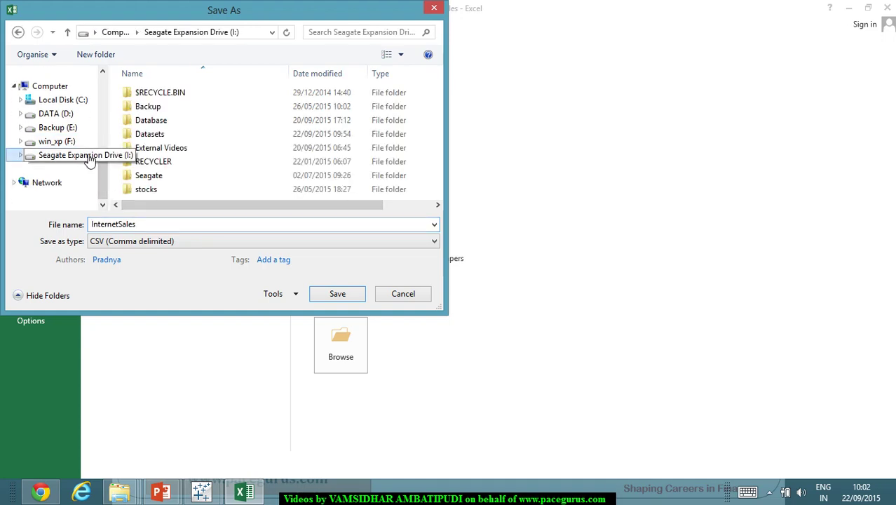
pyautogui.click(162, 150)
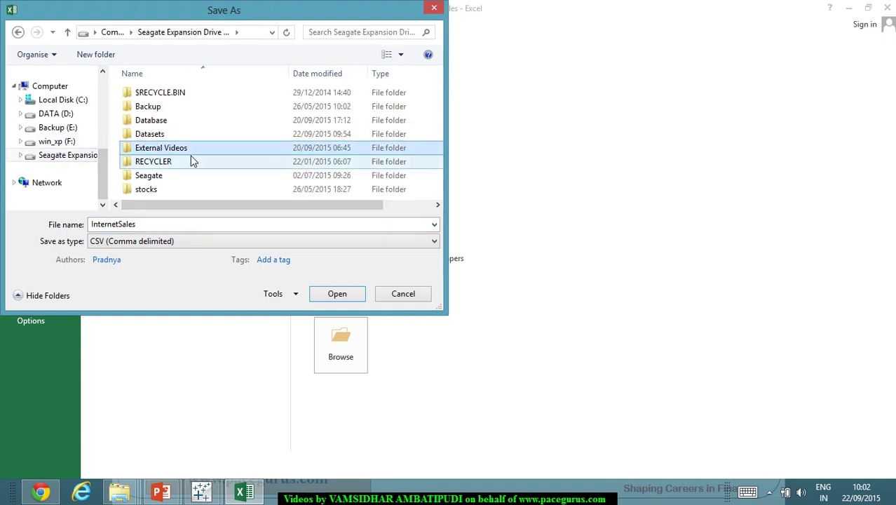
pyautogui.click(194, 243)
pyautogui.click(184, 8)
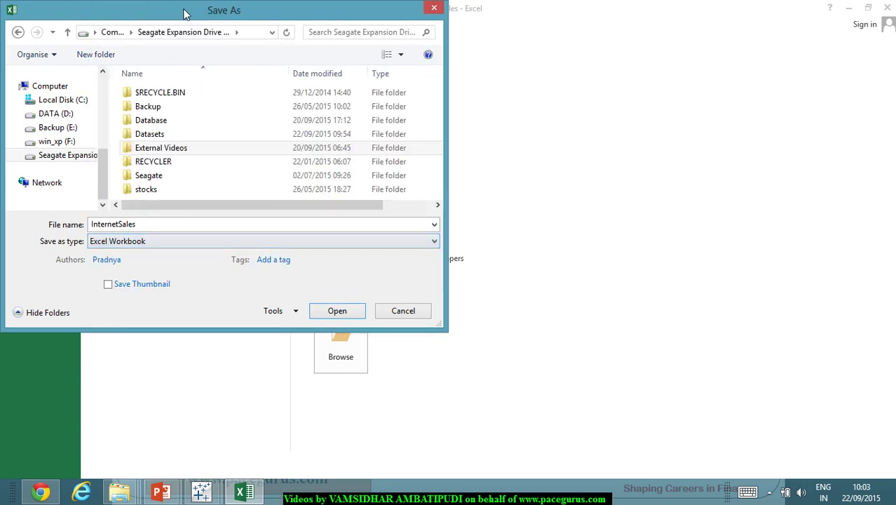
# Save the InternetSales workbook in the Datasets folder and close it.
pyautogui.click(157, 178)
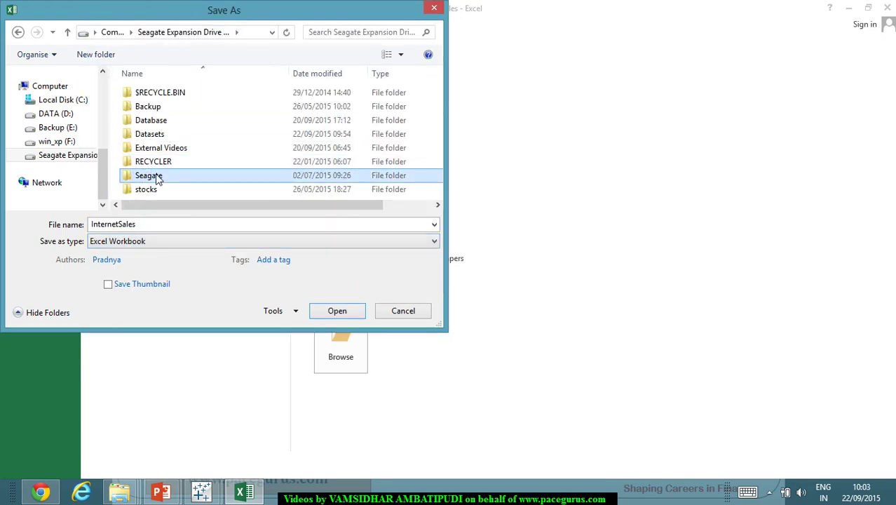
pyautogui.doubleClick(157, 179)
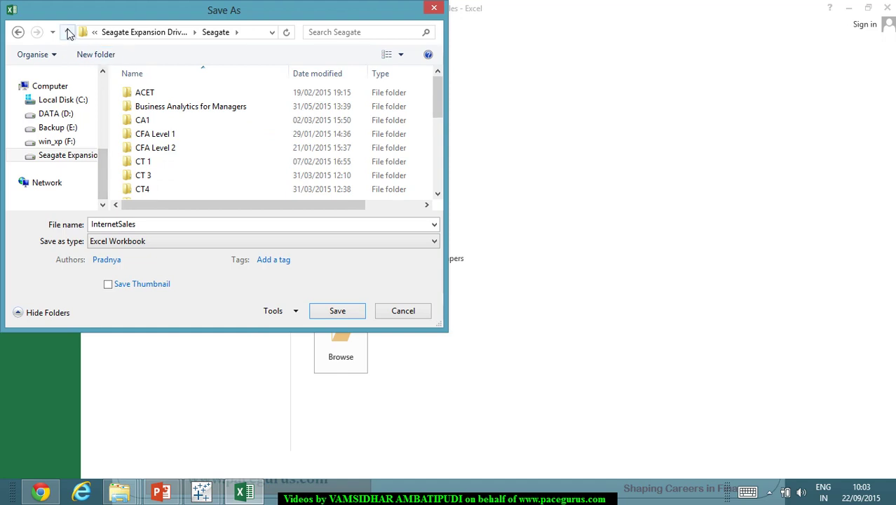
pyautogui.click(69, 33)
pyautogui.click(175, 148)
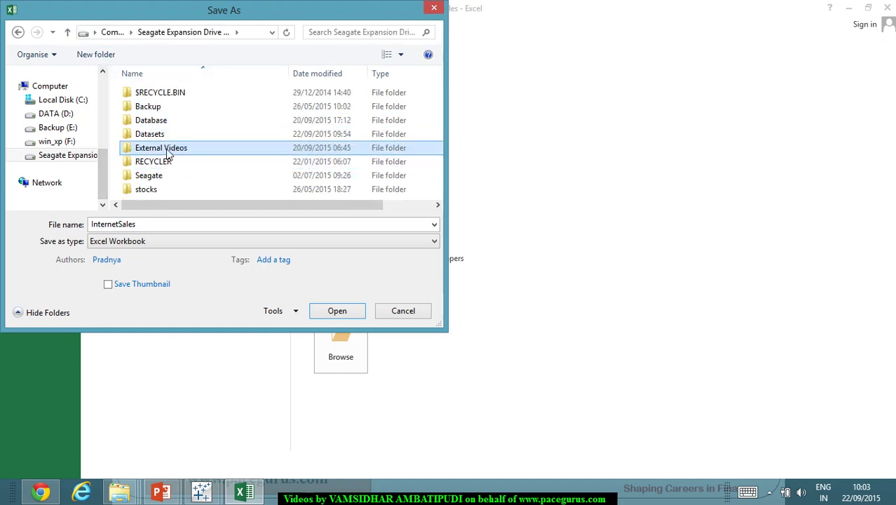
pyautogui.doubleClick(170, 135)
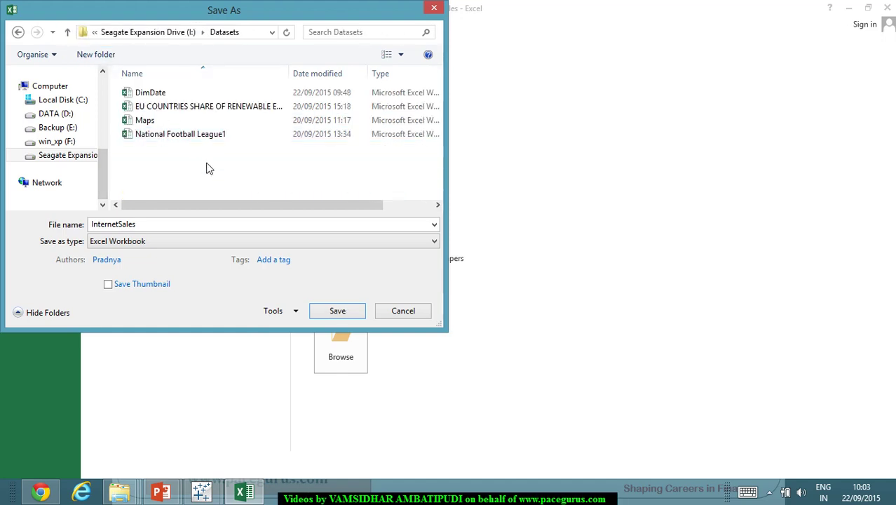
pyautogui.click(316, 311)
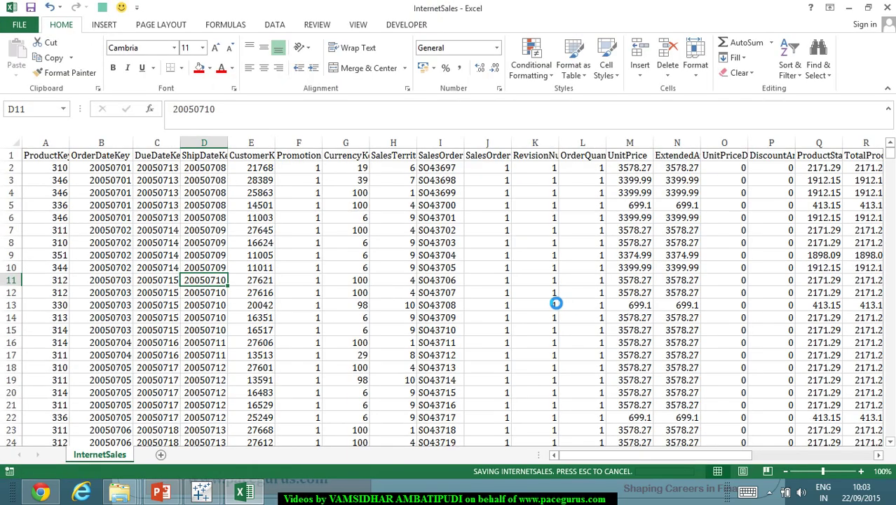
pyautogui.click(887, 7)
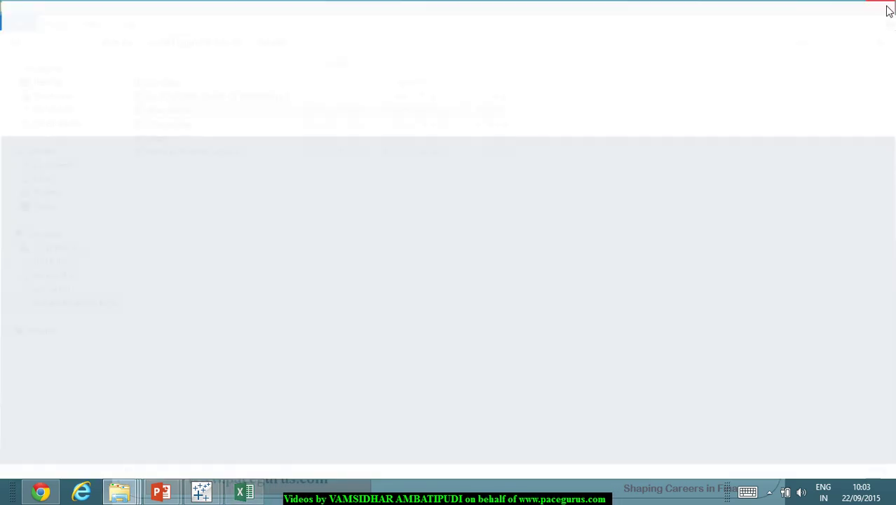
# Switch to the Book1 workbook in Tableau and dismiss its open field mapping and relationship settings.
pyautogui.moveTo(201, 490)
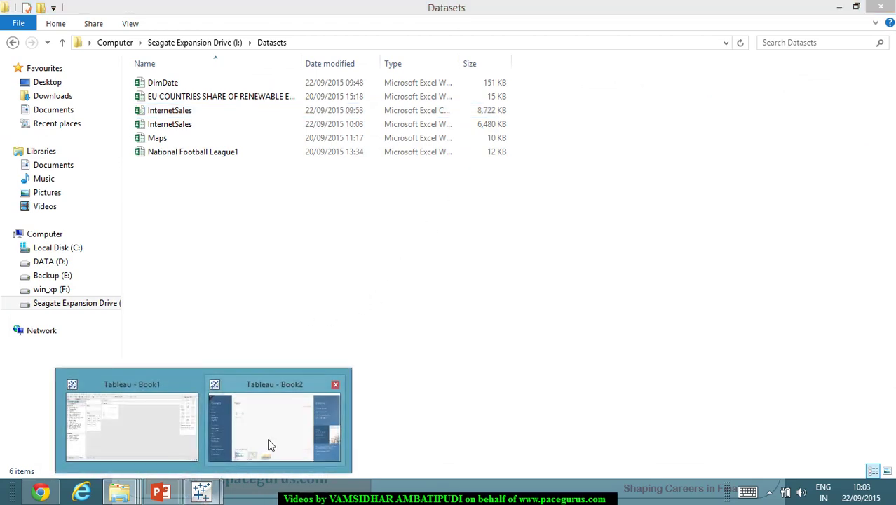
pyautogui.click(272, 435)
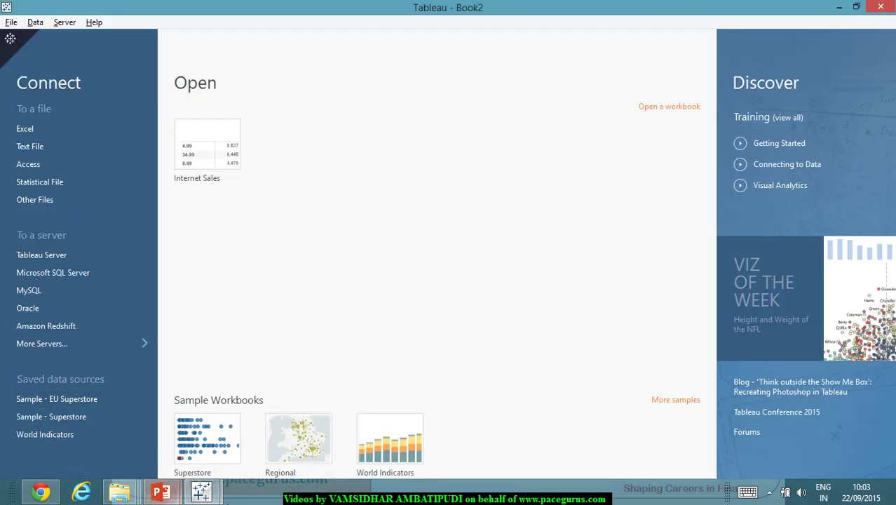
pyautogui.moveTo(202, 491)
pyautogui.click(121, 454)
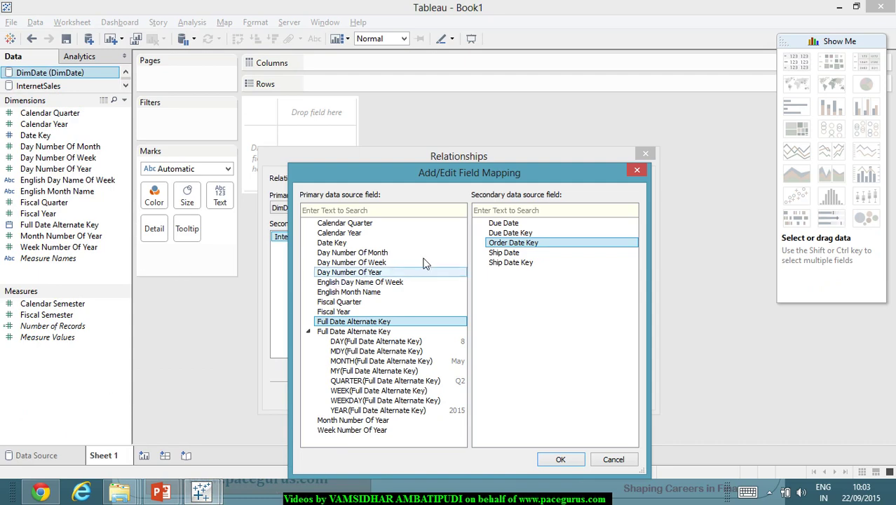
pyautogui.click(637, 171)
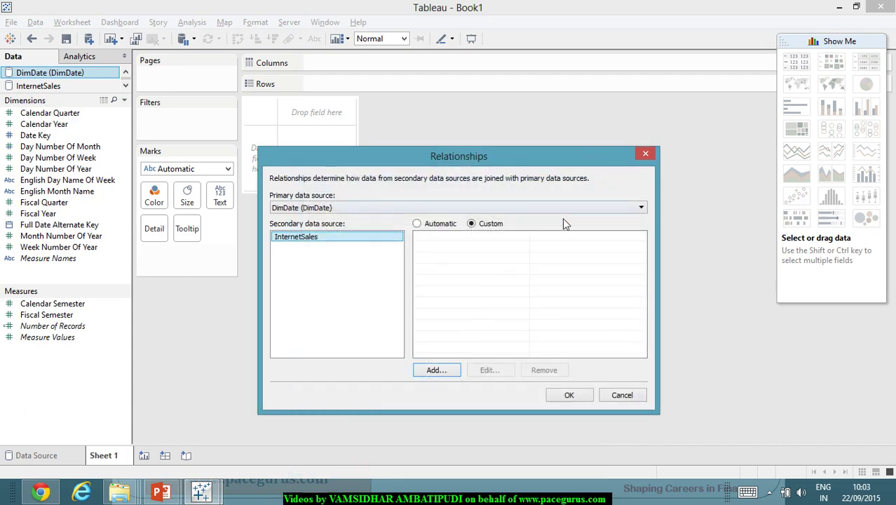
pyautogui.click(640, 157)
# Close the InternetSales data source in Book1.
pyautogui.click(36, 85)
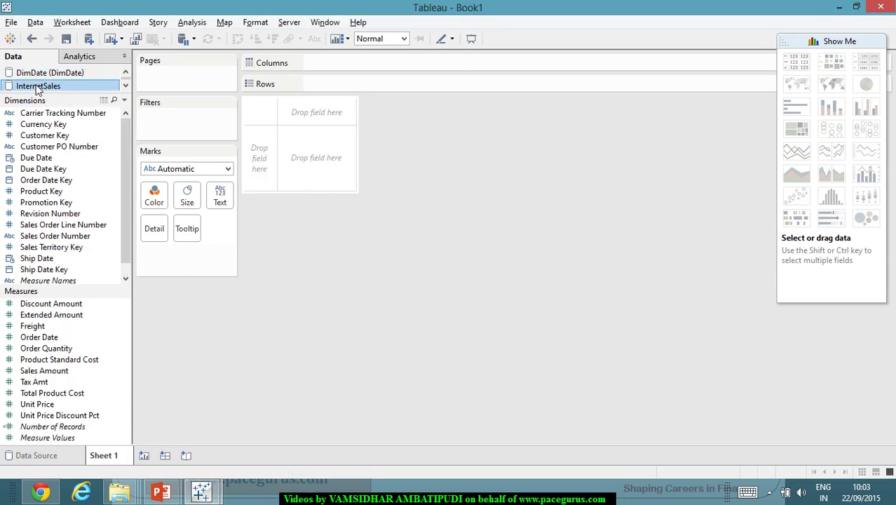
pyautogui.rightClick(36, 86)
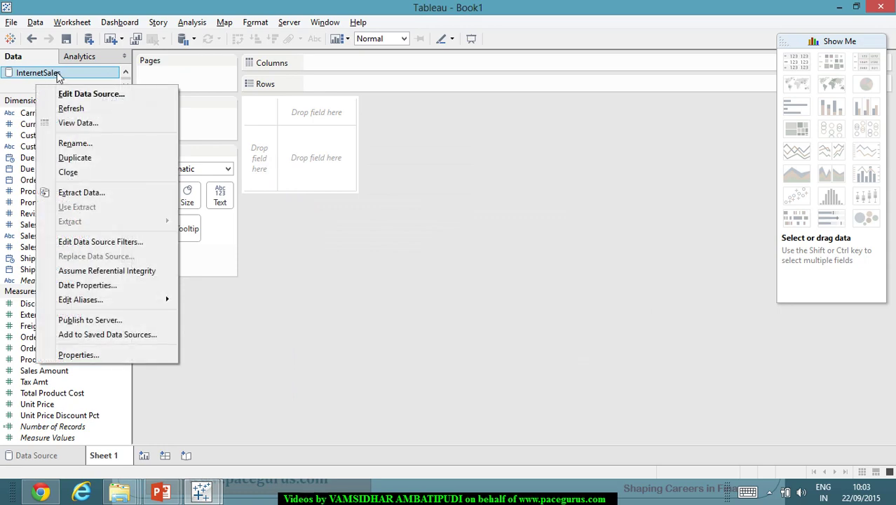
pyautogui.rightClick(57, 73)
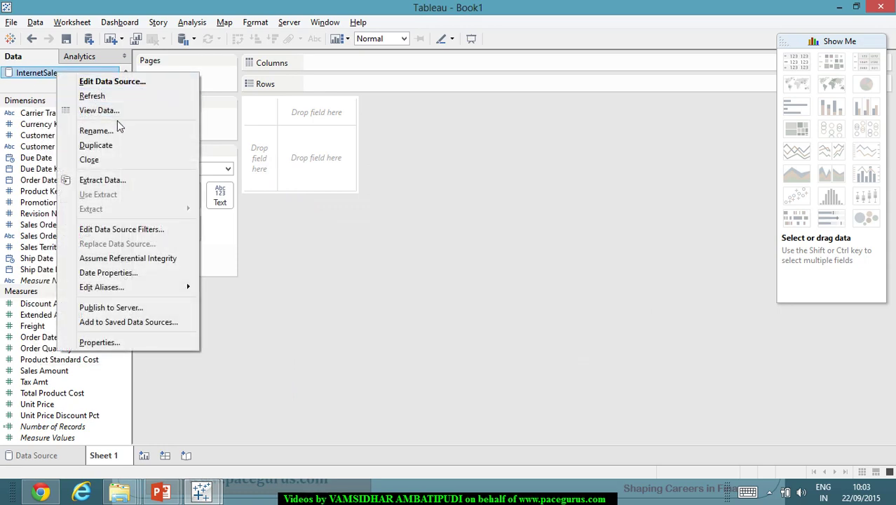
pyautogui.click(122, 160)
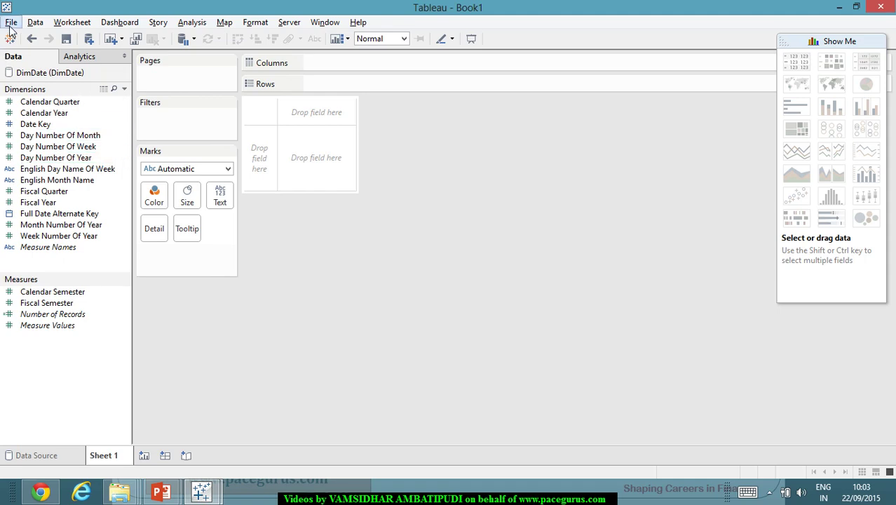
# Switch to Book2 and connect it to the InternetSales Excel workbook from the Datasets folder.
pyautogui.click(201, 491)
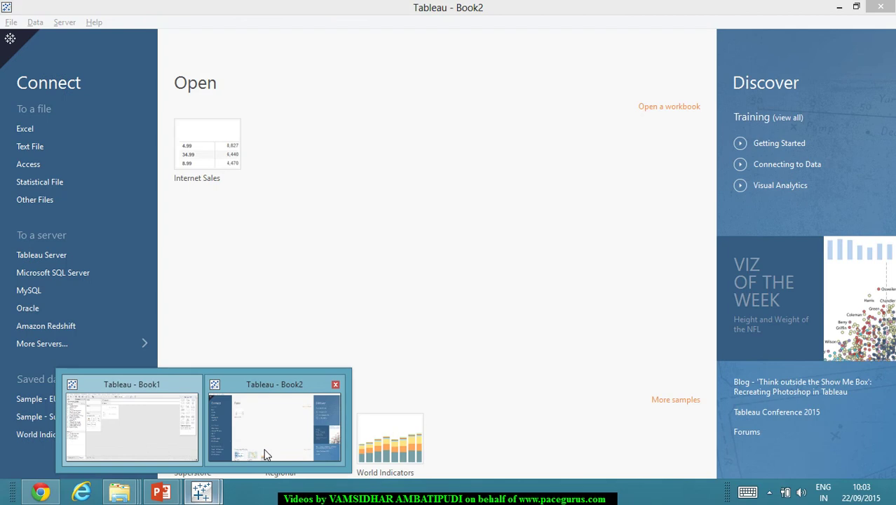
pyautogui.click(266, 454)
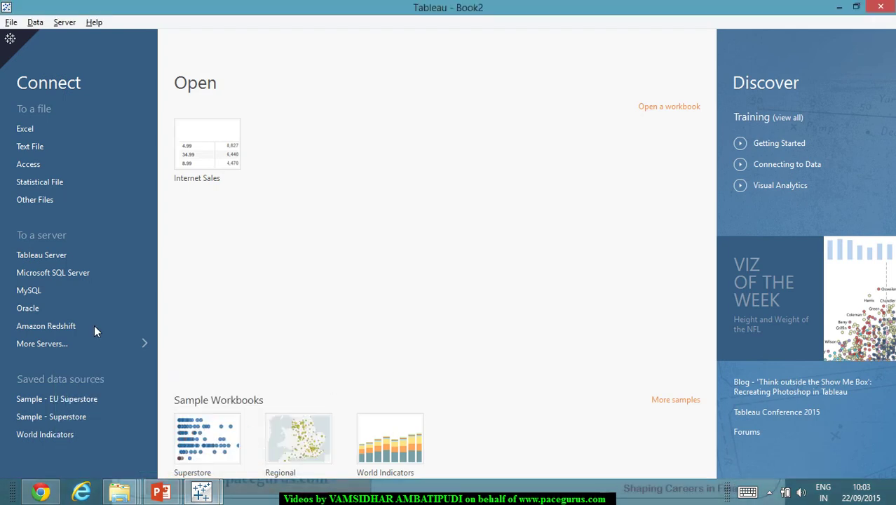
pyautogui.click(25, 130)
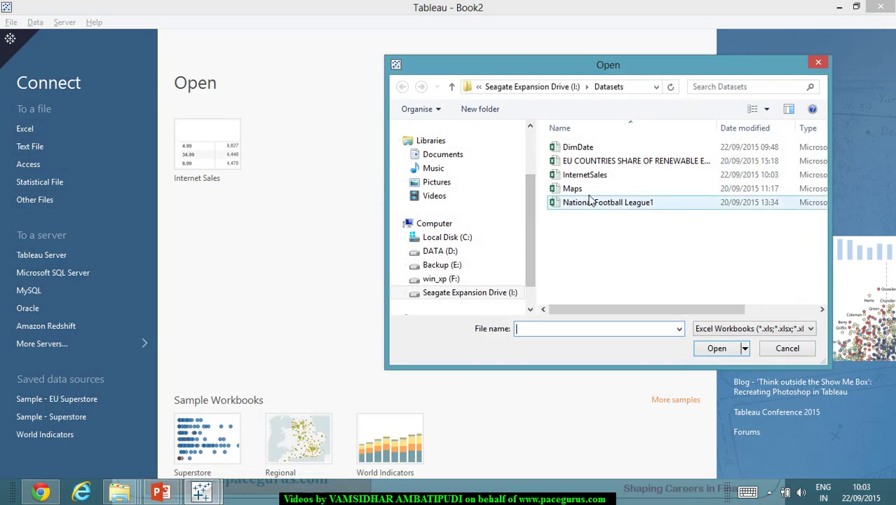
pyautogui.click(599, 181)
pyautogui.doubleClick(599, 181)
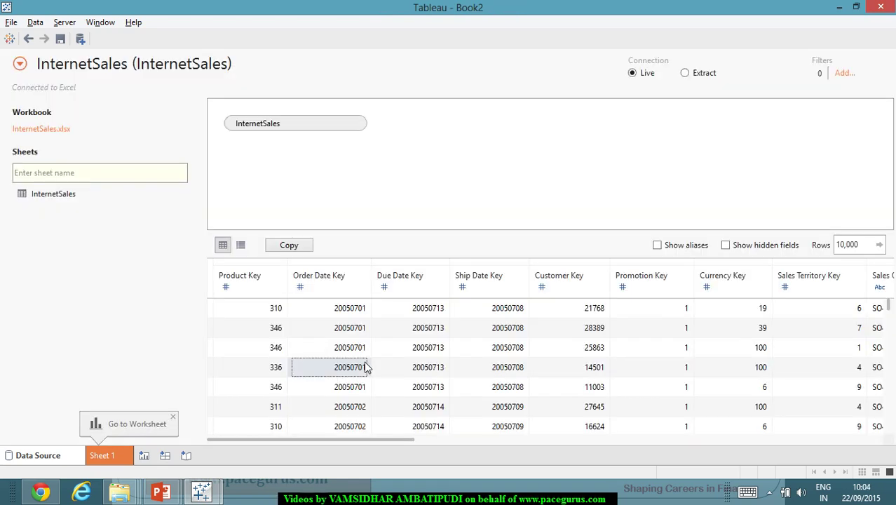
# Inspect the first Order Date Key values in the InternetSales data preview.
pyautogui.click(346, 312)
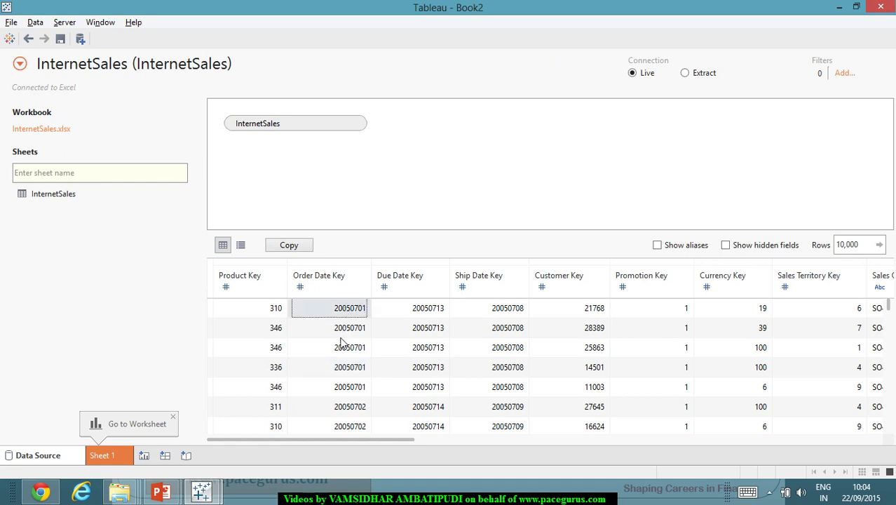
pyautogui.click(343, 331)
pyautogui.click(349, 353)
pyautogui.click(355, 372)
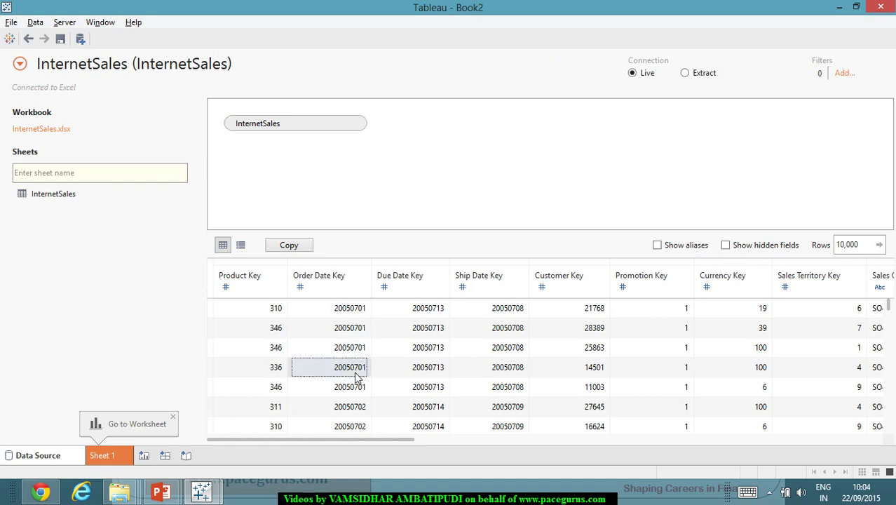
pyautogui.click(354, 387)
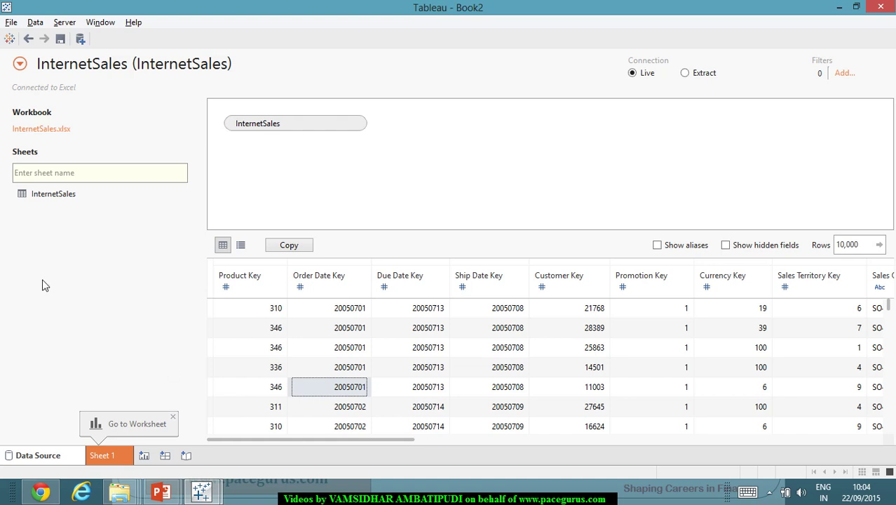
# Add the DimDate Excel workbook from the Datasets folder as a second data source and check the data source list.
pyautogui.click(20, 63)
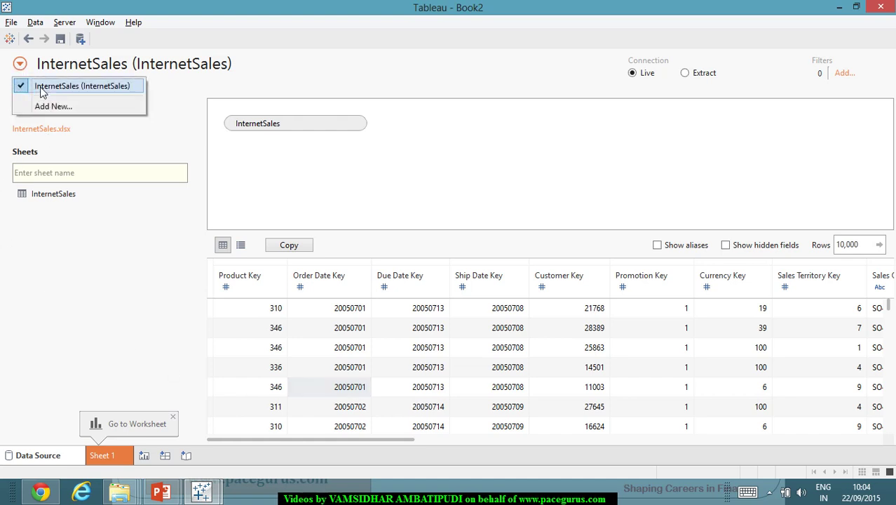
pyautogui.click(22, 65)
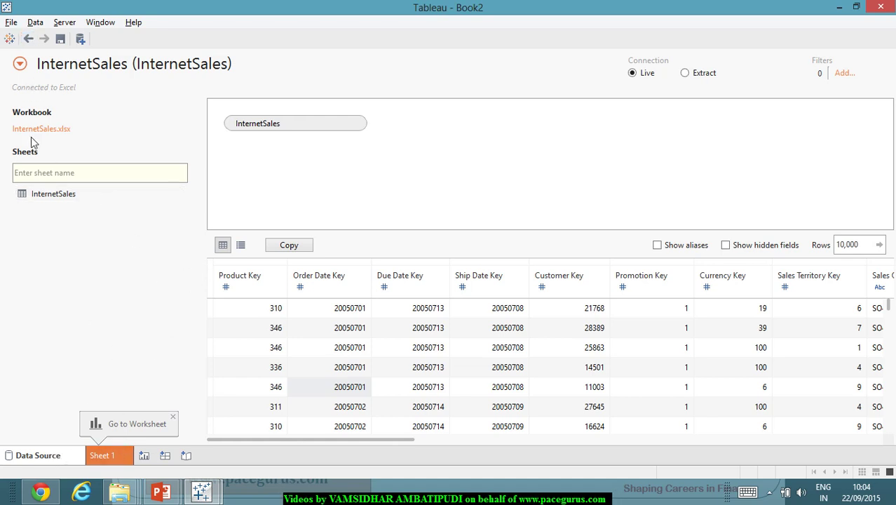
pyautogui.click(21, 65)
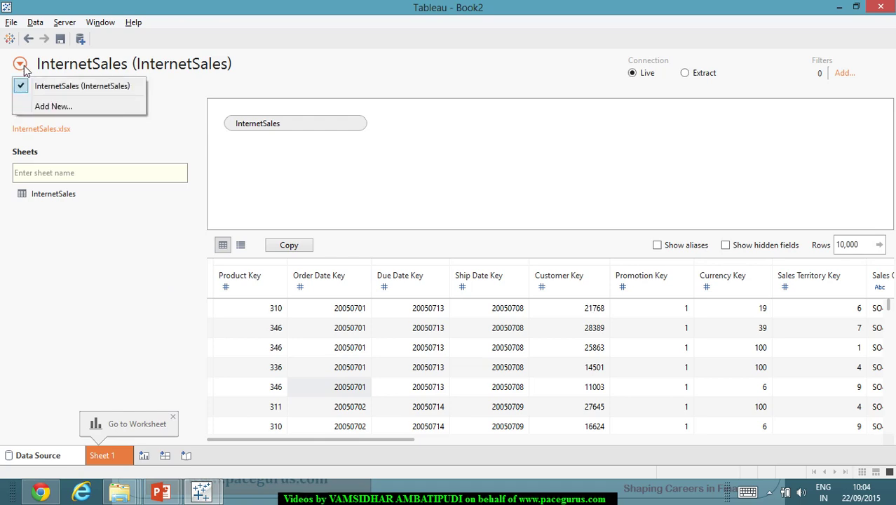
pyautogui.click(55, 107)
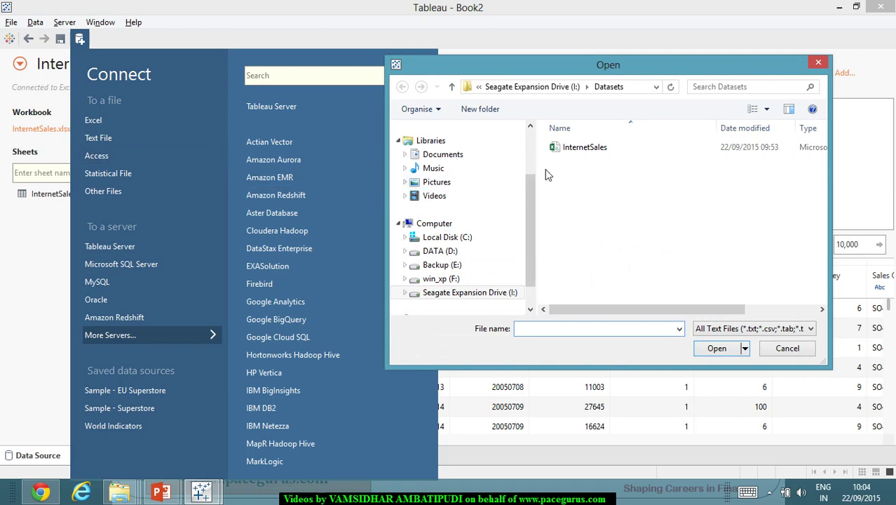
pyautogui.click(91, 120)
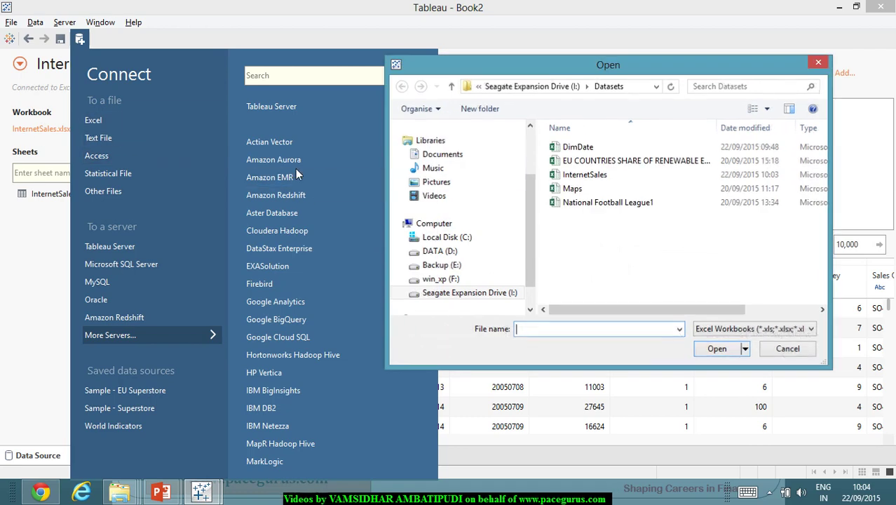
pyautogui.doubleClick(589, 148)
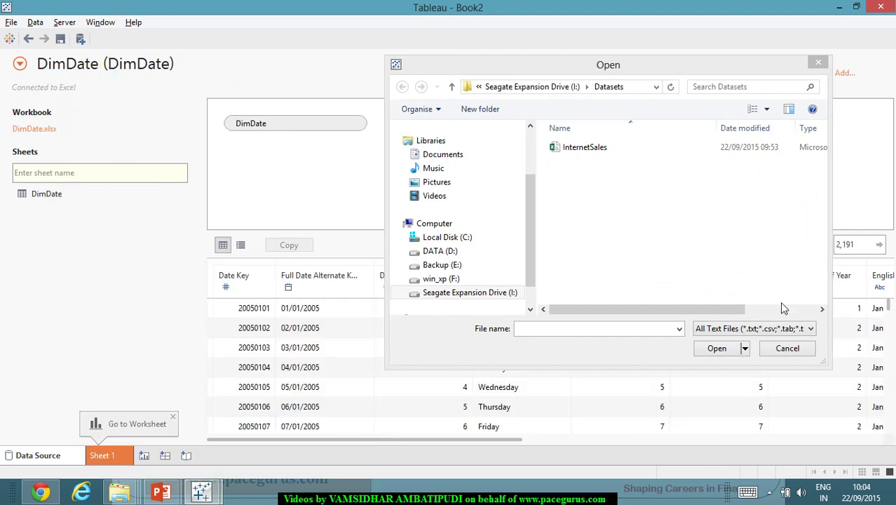
pyautogui.click(792, 350)
pyautogui.click(19, 63)
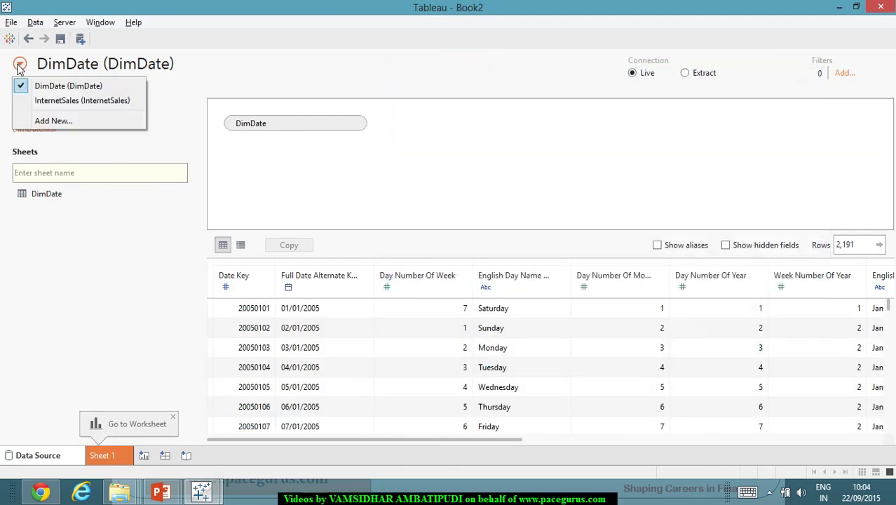
pyautogui.click(20, 66)
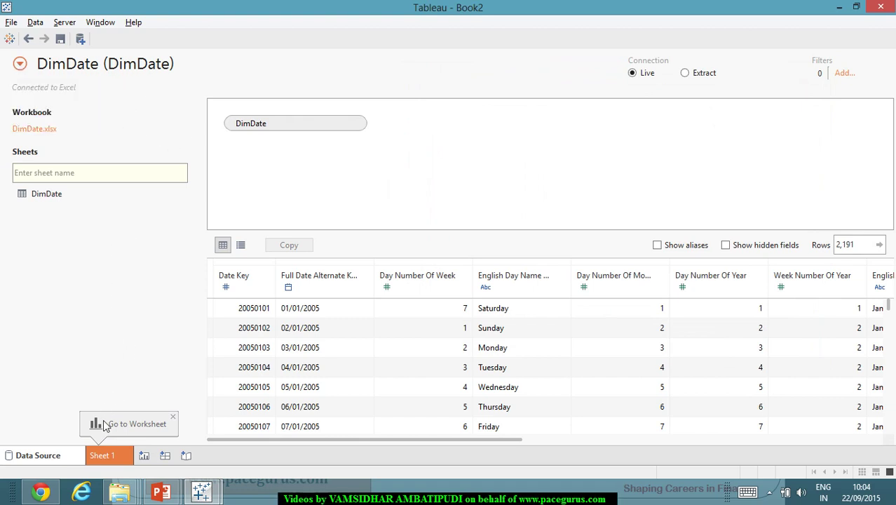
# Open Sheet 1 and examine the date key fields of the DimDate and InternetSales data sources.
pyautogui.click(112, 455)
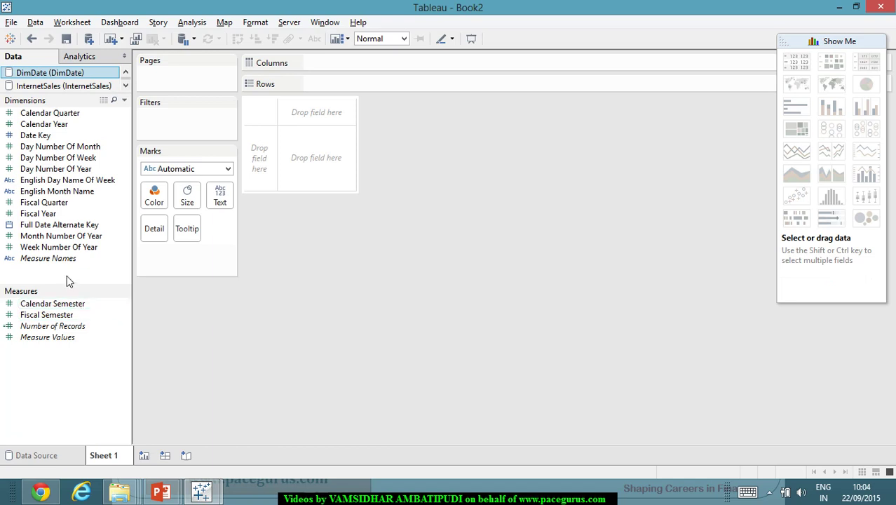
pyautogui.click(38, 137)
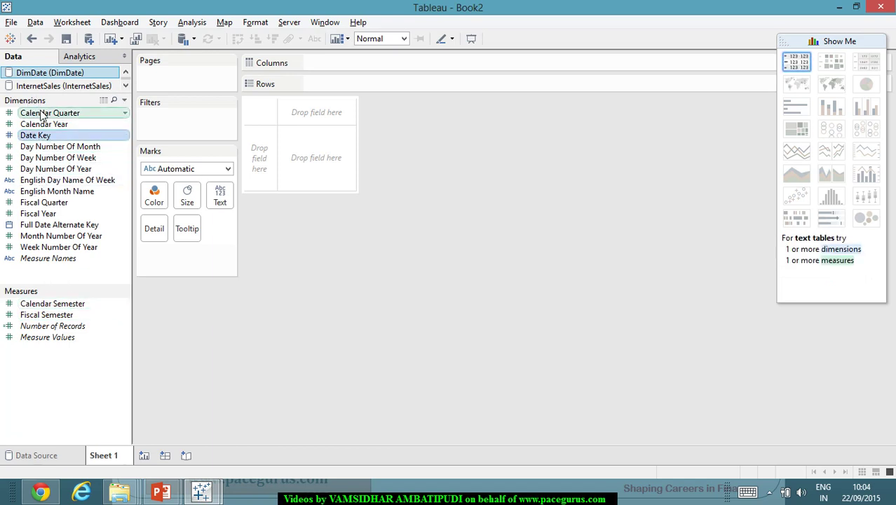
pyautogui.click(73, 86)
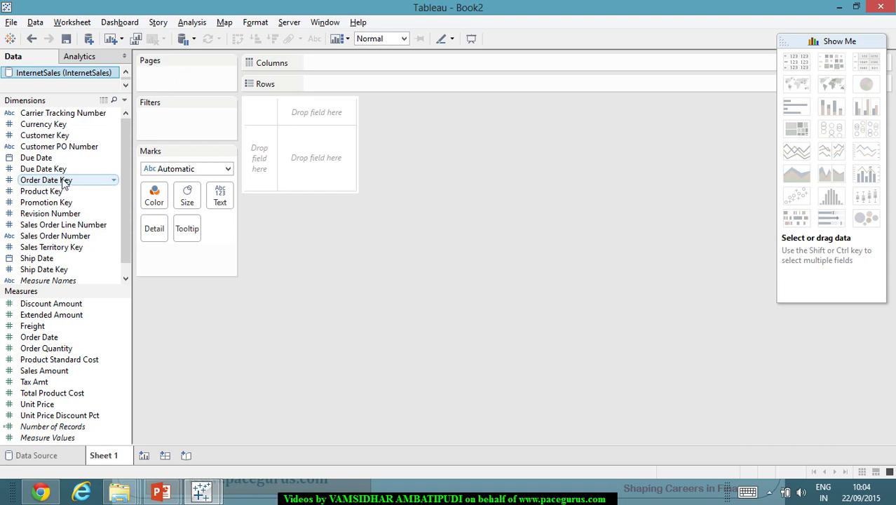
# Define a custom relationship with DimDate as primary source, mapping its Date Key to the Order Date Key of InternetSales.
pyautogui.click(37, 23)
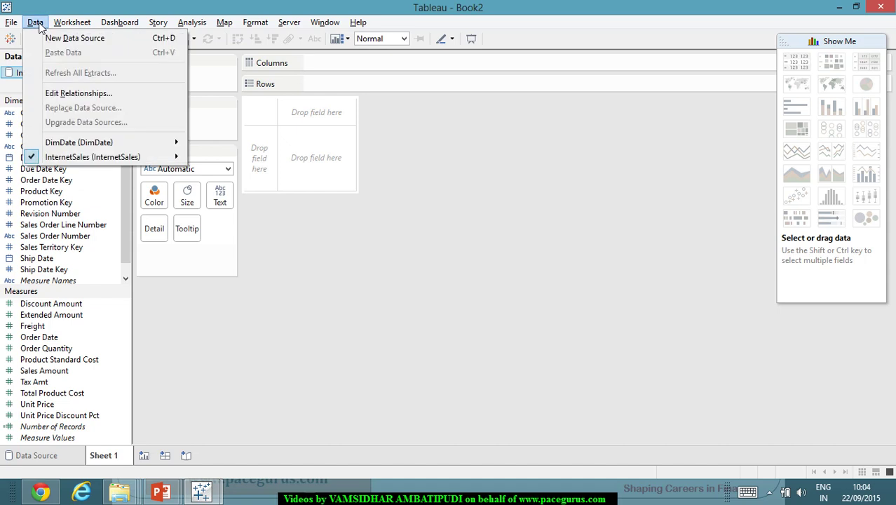
pyautogui.click(5, 95)
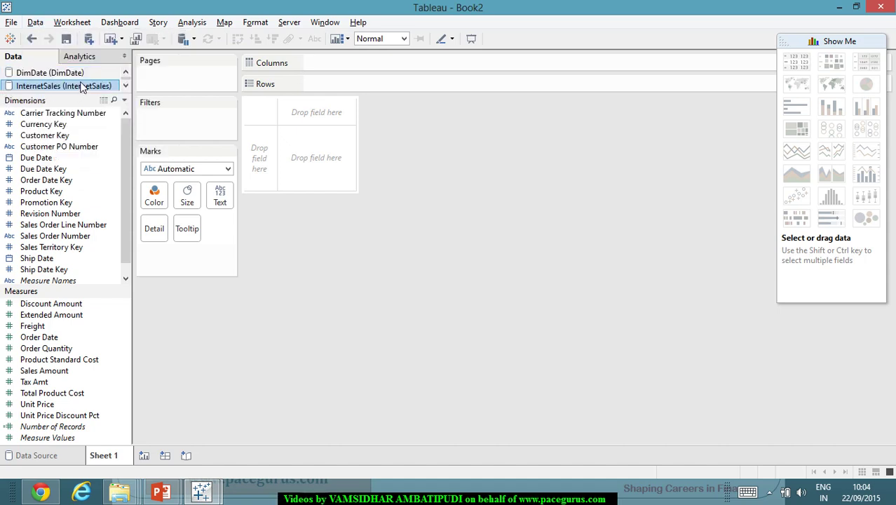
pyautogui.click(74, 72)
pyautogui.click(35, 23)
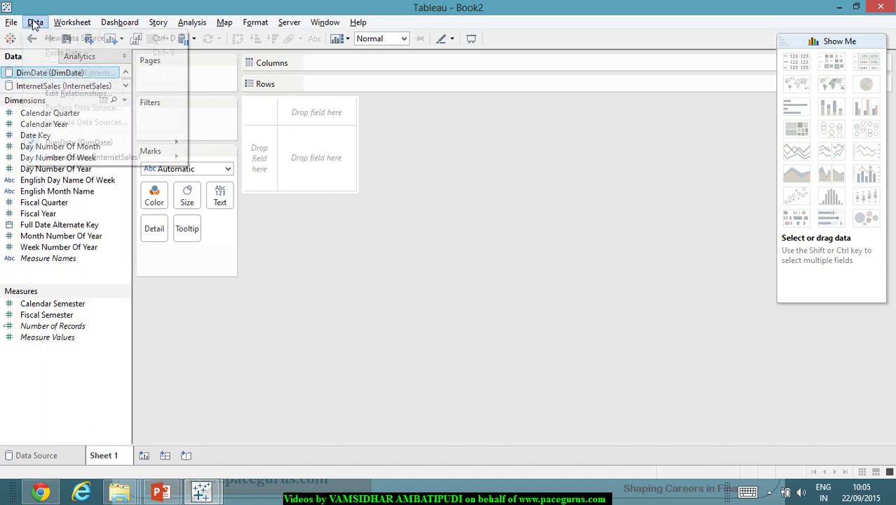
pyautogui.click(77, 94)
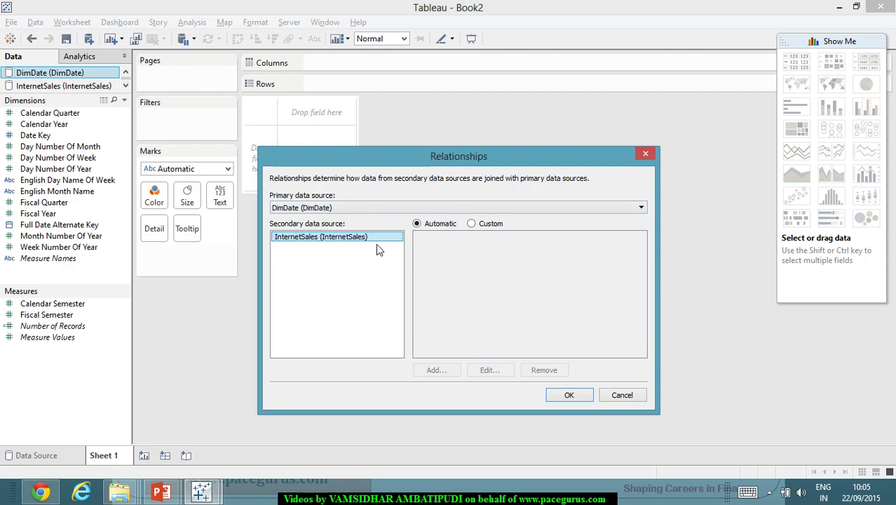
pyautogui.click(472, 223)
pyautogui.click(454, 369)
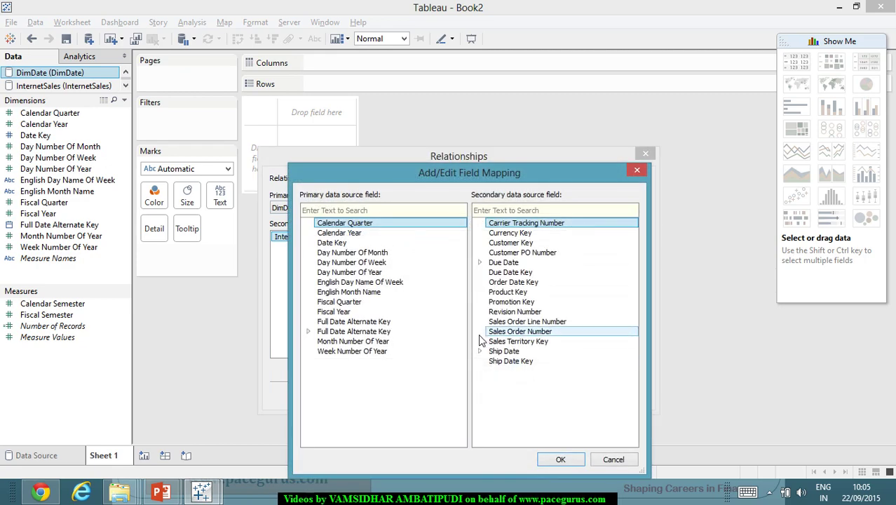
pyautogui.click(342, 243)
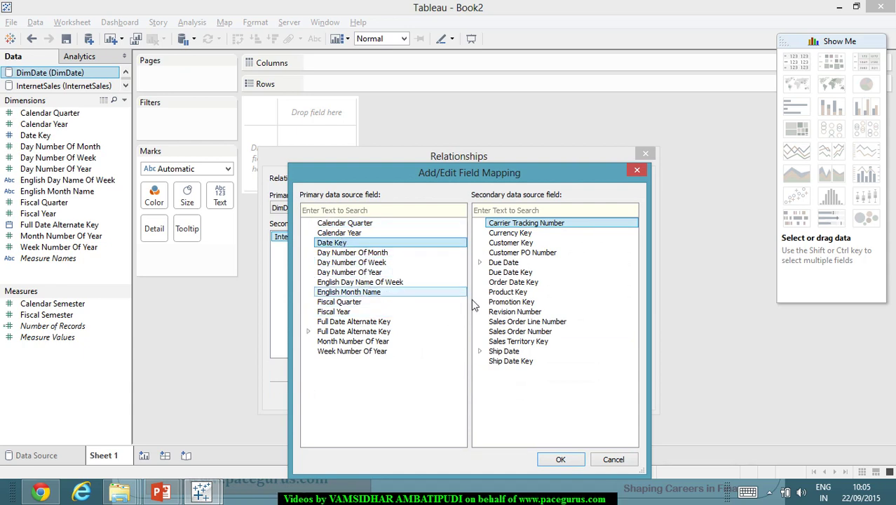
pyautogui.click(523, 283)
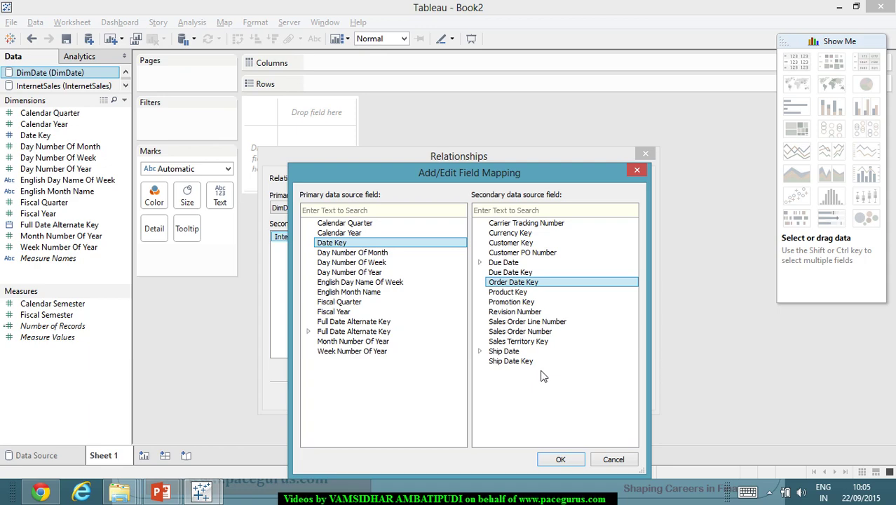
pyautogui.click(560, 459)
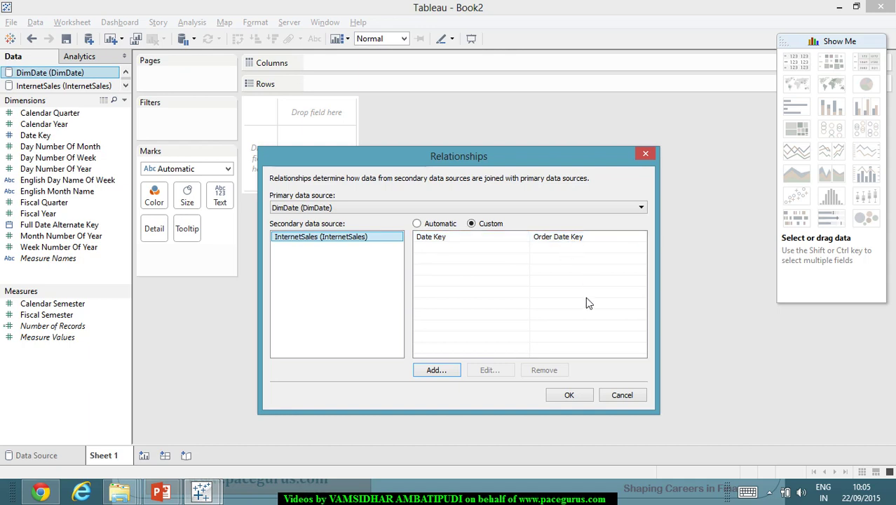
pyautogui.click(579, 398)
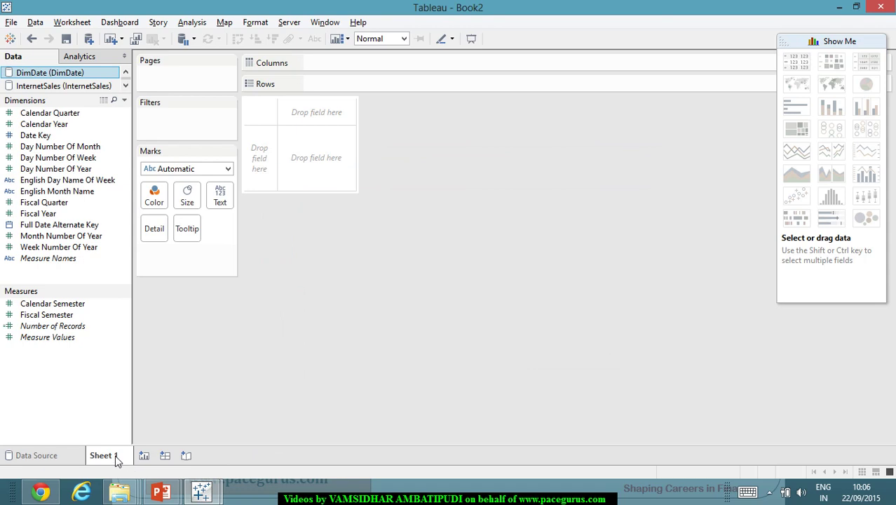
pyautogui.moveTo(114, 455)
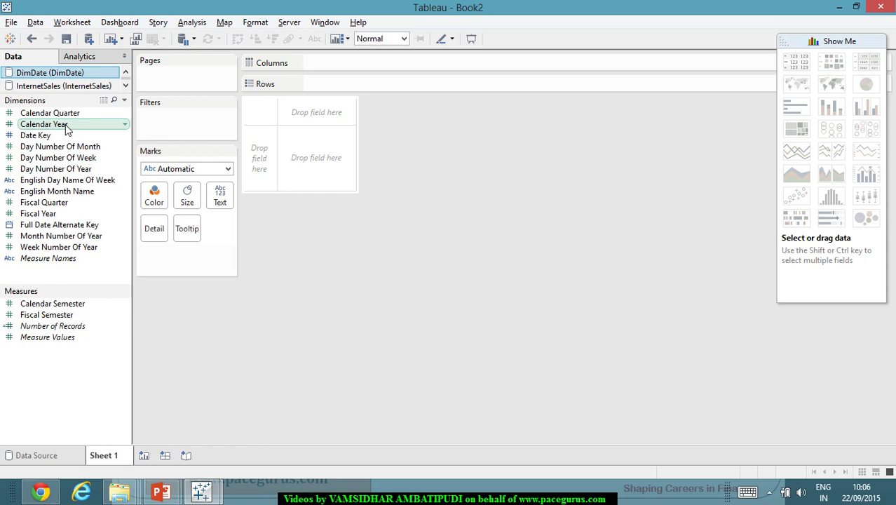
pyautogui.moveTo(66, 128)
pyautogui.mouseDown()
pyautogui.moveTo(200, 136)
pyautogui.moveTo(382, 92)
pyautogui.mouseUp()
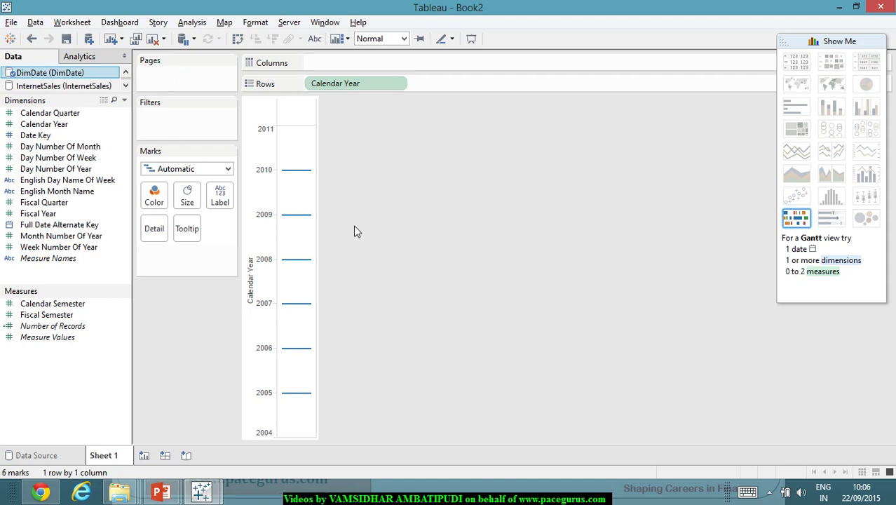
pyautogui.moveTo(322, 213)
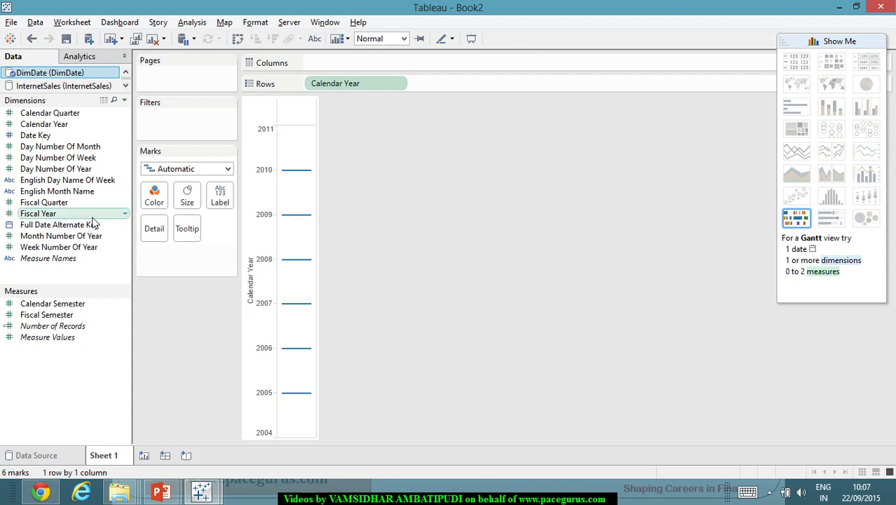
pyautogui.rightClick(363, 81)
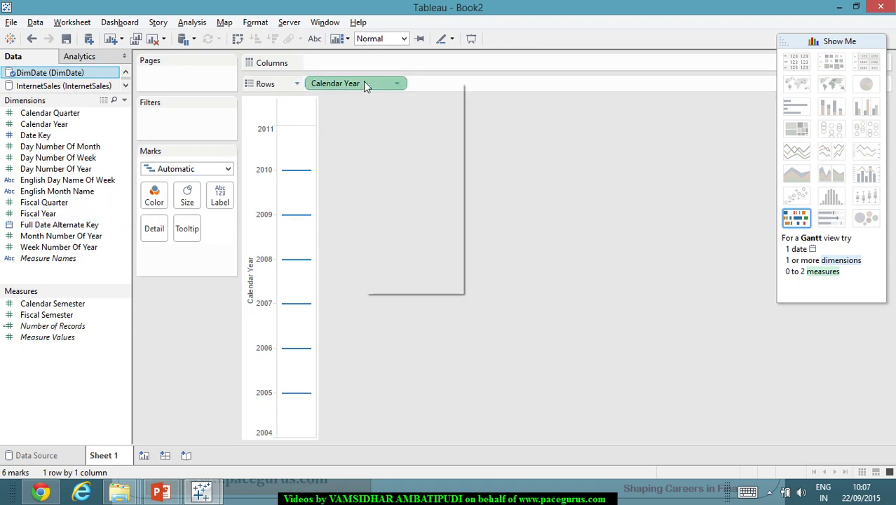
pyautogui.moveTo(437, 209)
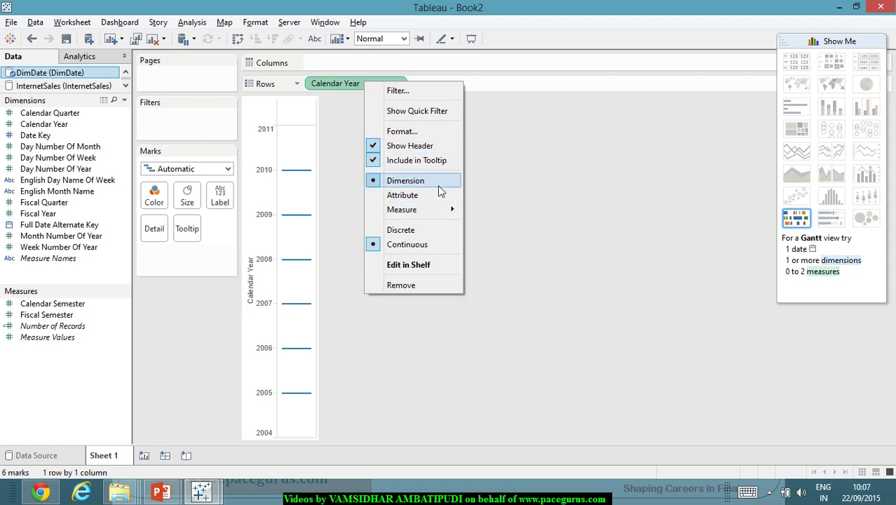
pyautogui.click(480, 143)
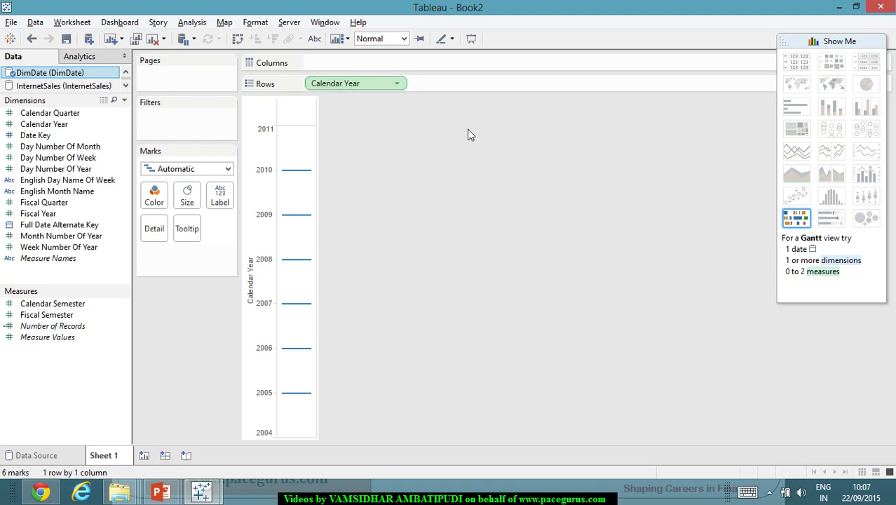
pyautogui.moveTo(354, 83); pyautogui.dragTo(67, 178)
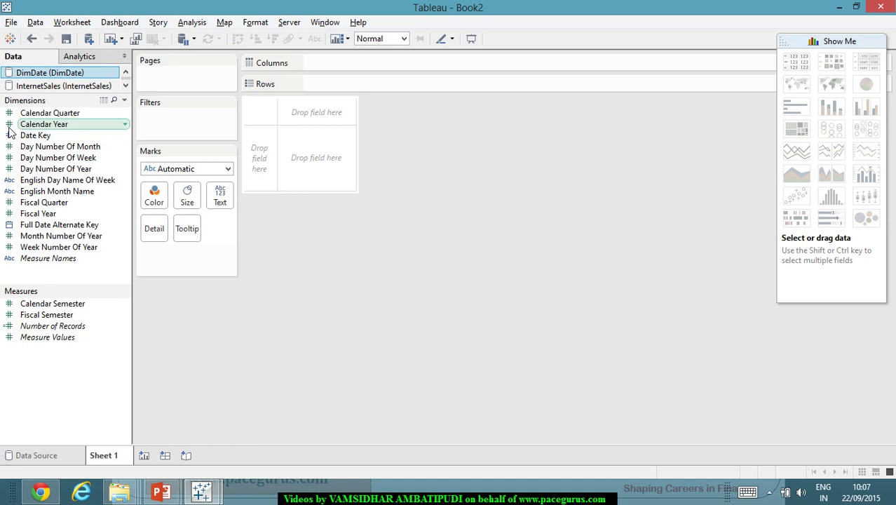
# Change the data type of DimDate's Calendar Year to String and place the field on Rows.
pyautogui.rightClick(49, 126)
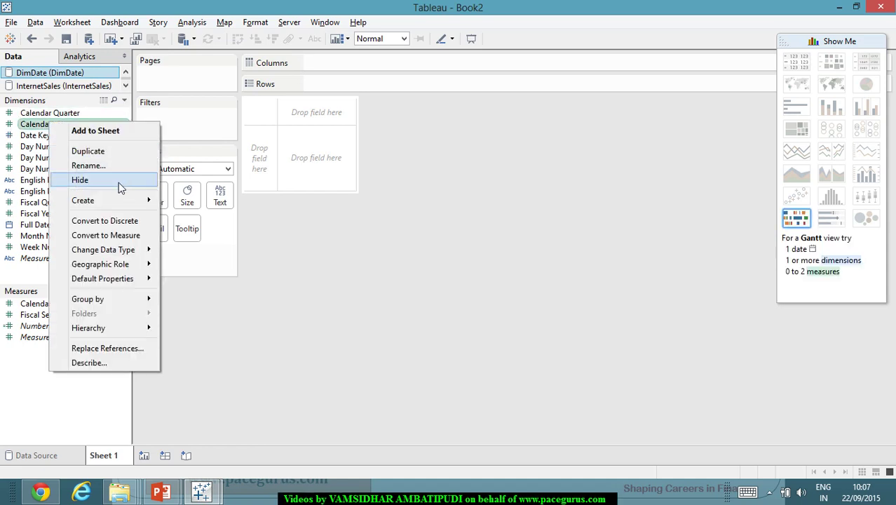
pyautogui.moveTo(146, 255)
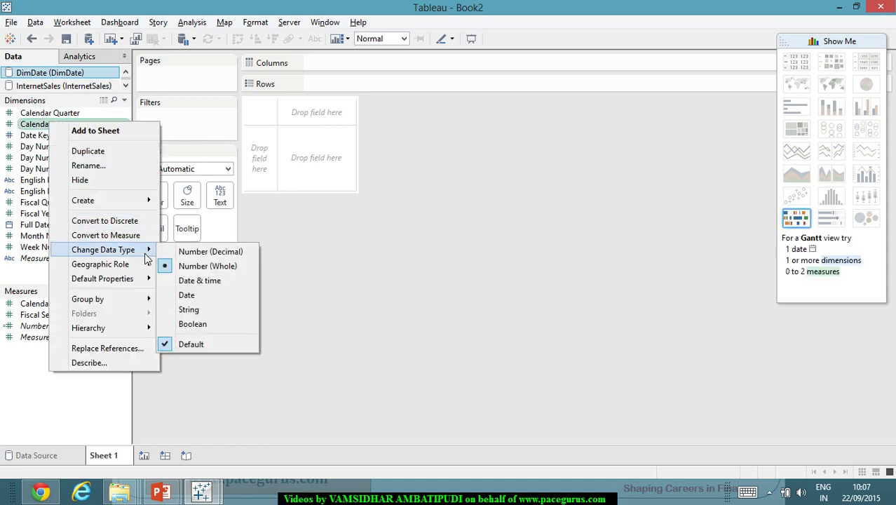
pyautogui.click(211, 309)
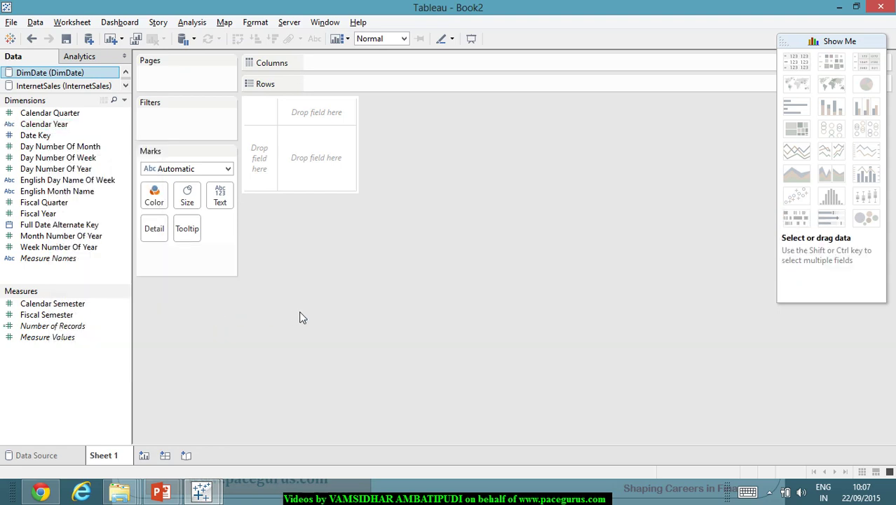
pyautogui.click(52, 126)
pyautogui.moveTo(54, 125); pyautogui.dragTo(436, 155)
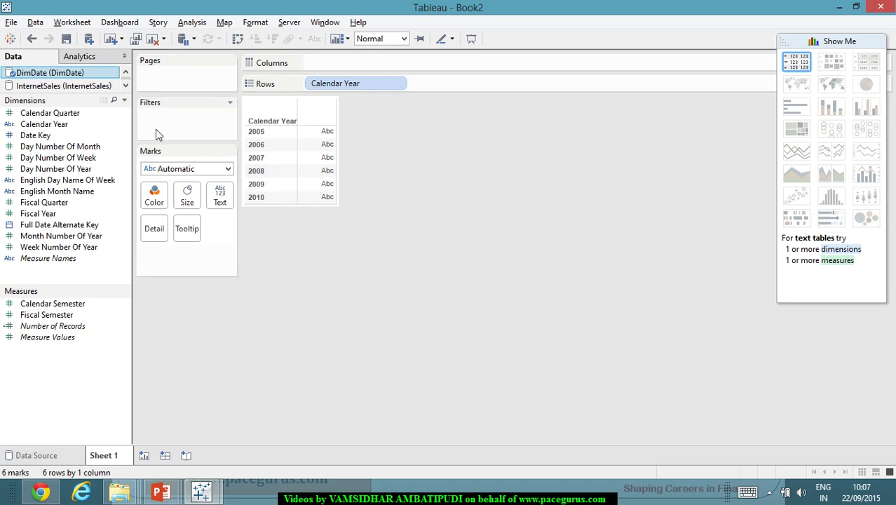
# Link InternetSales to the view on Order Date Key and show the sum of Sales Amount for each calendar year.
pyautogui.click(70, 86)
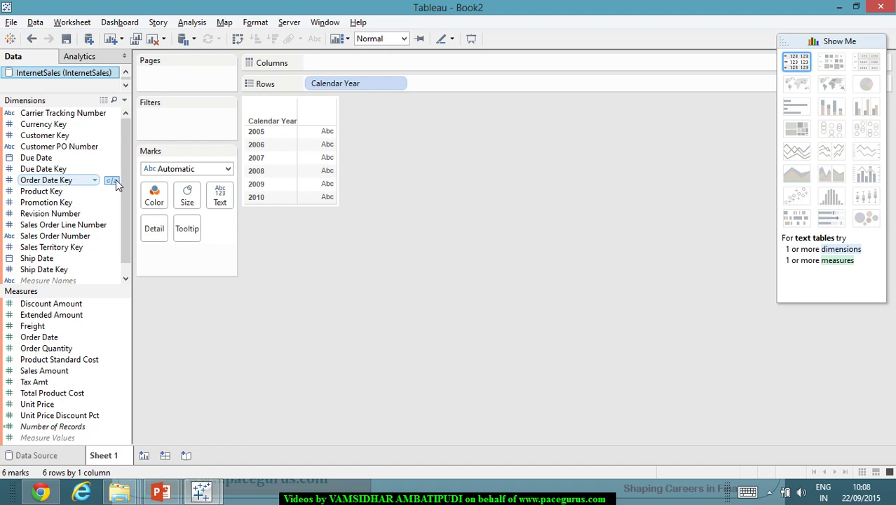
pyautogui.click(116, 181)
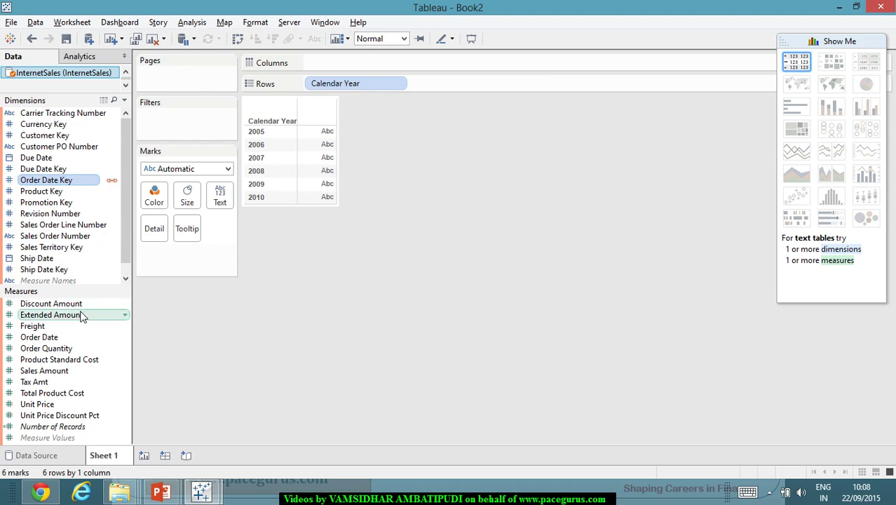
pyautogui.moveTo(80, 372); pyautogui.dragTo(198, 260)
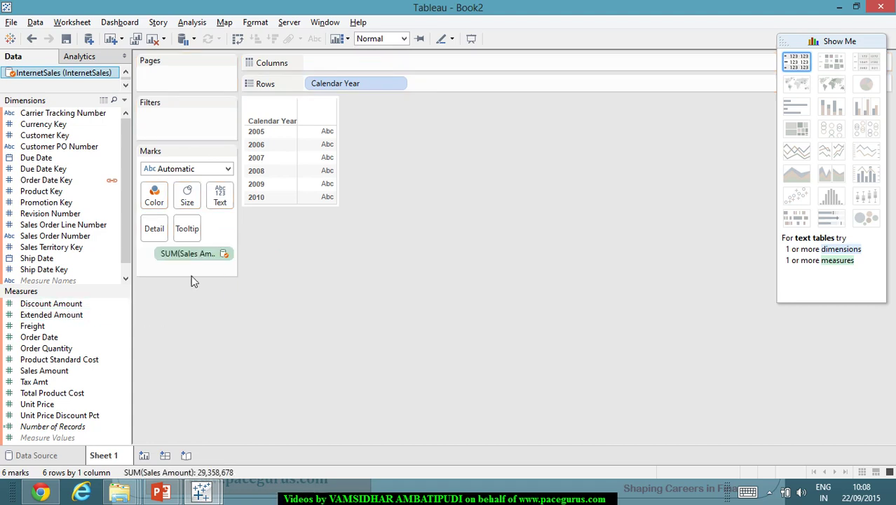
pyautogui.moveTo(211, 252); pyautogui.dragTo(308, 144)
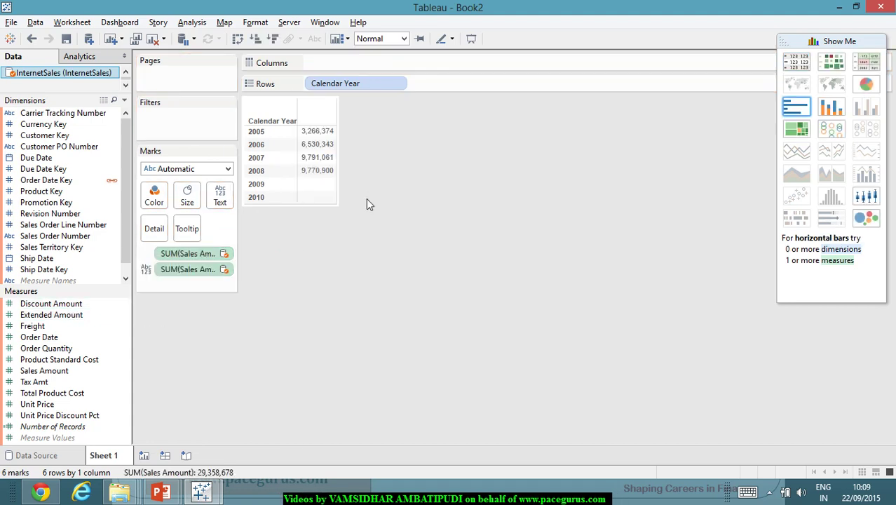
# Remove the duplicate Sales Amount sum from the marks, keeping a single one as the text values of the view.
pyautogui.click(194, 271)
pyautogui.press('Delete')
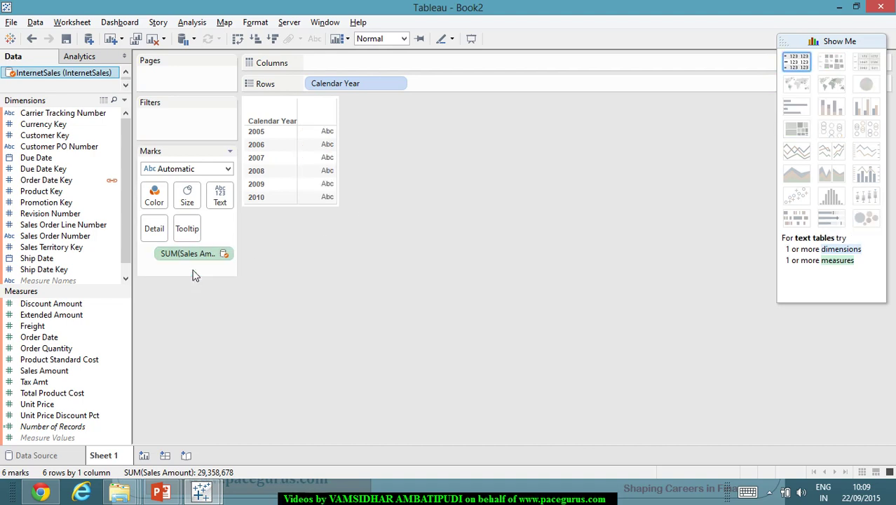
pyautogui.moveTo(194, 257); pyautogui.dragTo(329, 161)
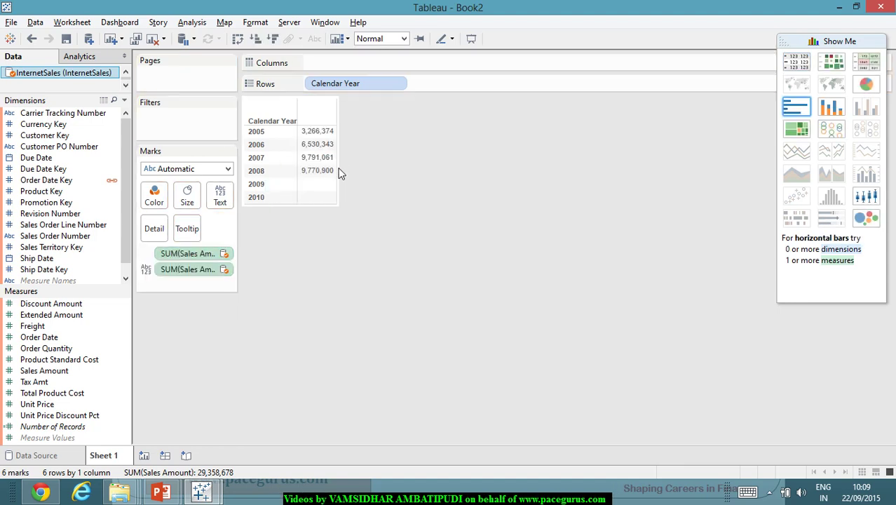
pyautogui.click(192, 255)
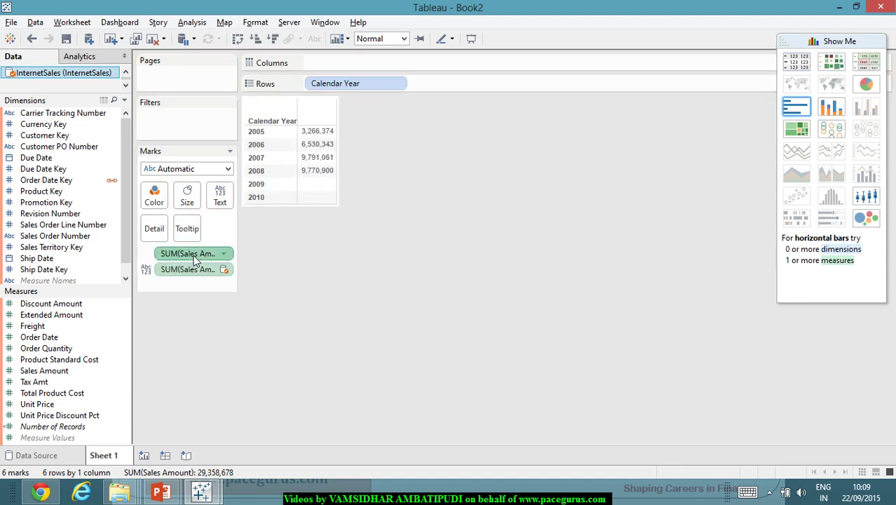
pyautogui.moveTo(195, 259); pyautogui.dragTo(333, 214)
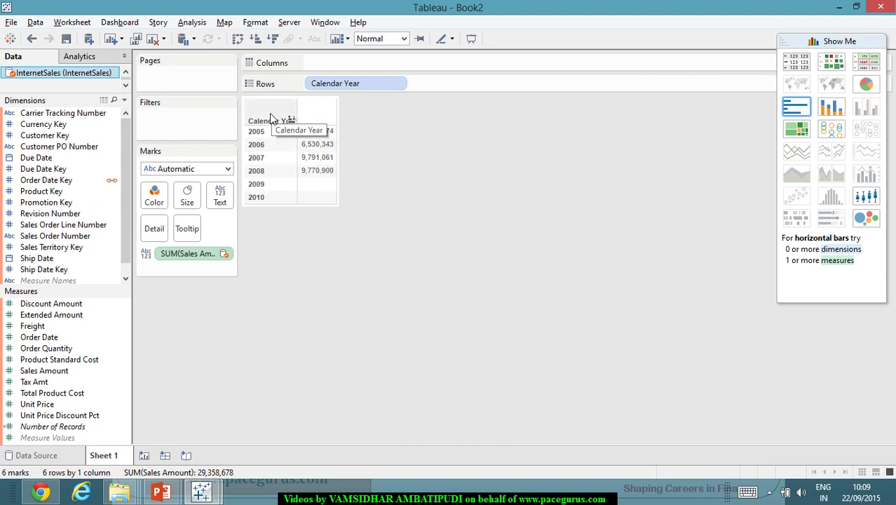
# Break the InternetSales link on Order Date Key, inspect the Sales Amount per calendar year, and restore the link.
pyautogui.click(112, 180)
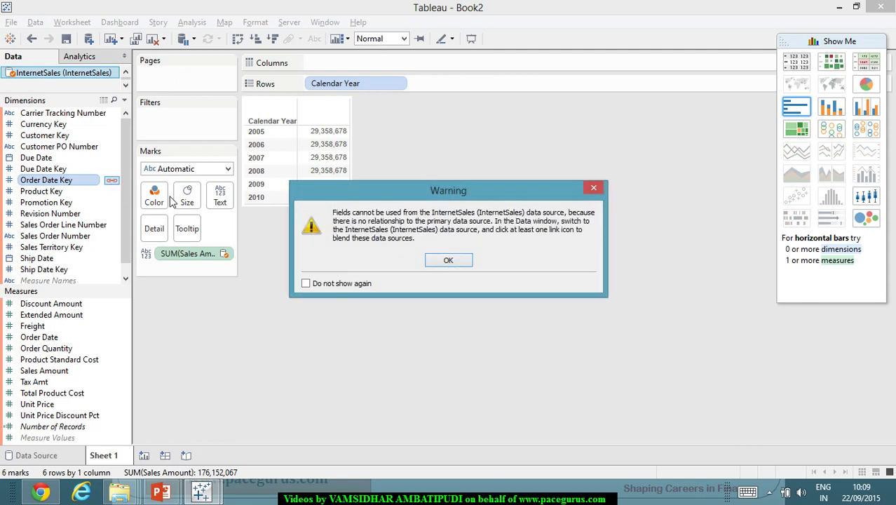
pyautogui.click(448, 260)
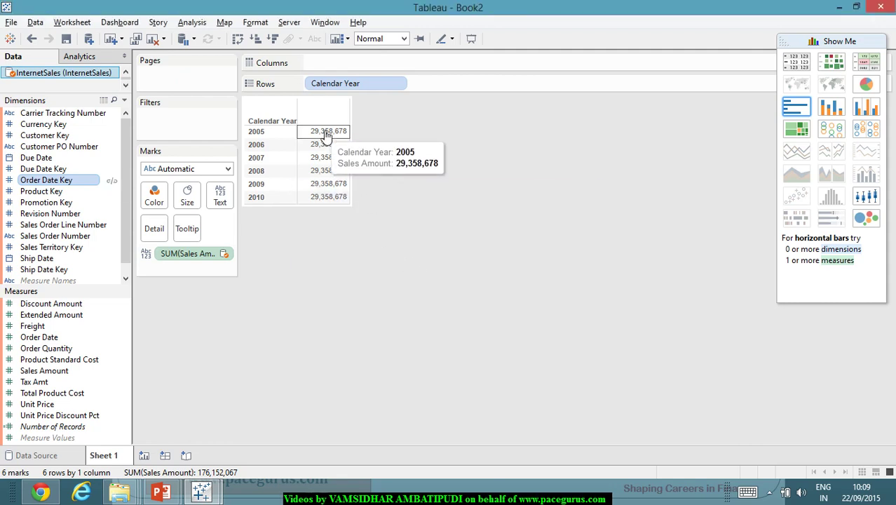
pyautogui.moveTo(340, 145)
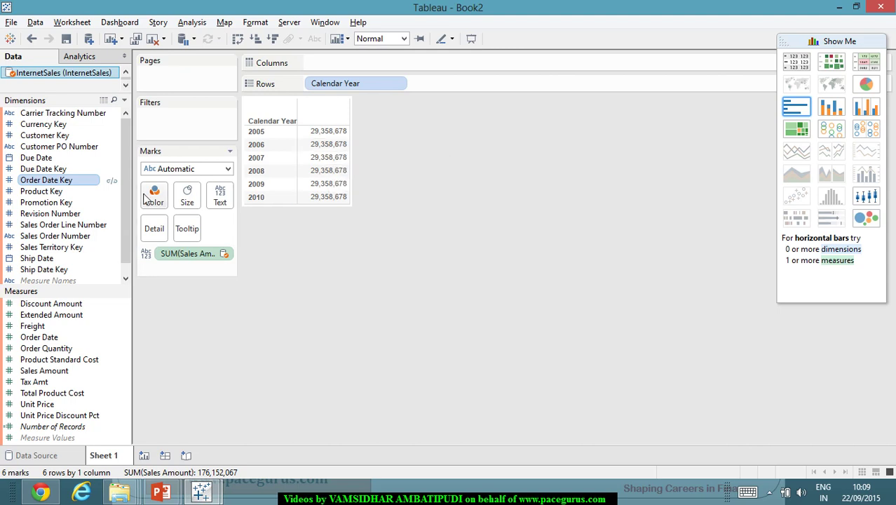
pyautogui.click(112, 181)
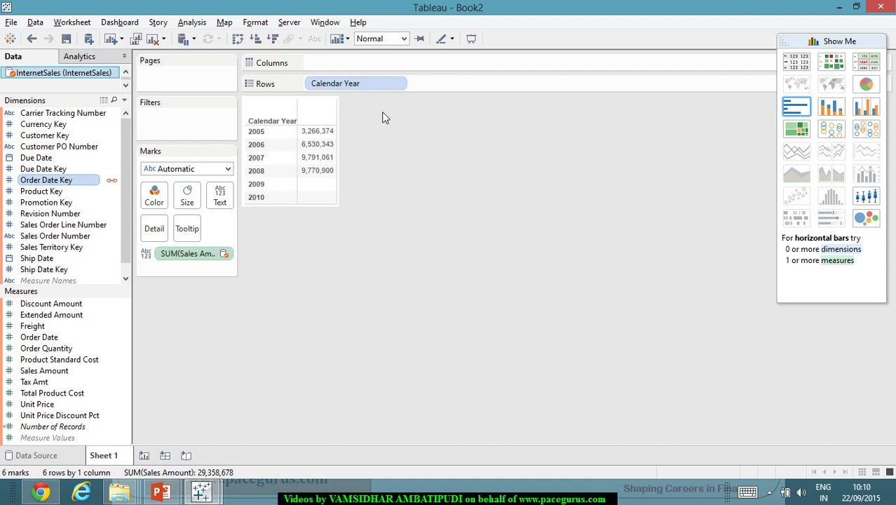
# Open the DimDate workbook from the Datasets folder in Excel and examine its day name column.
pyautogui.click(119, 493)
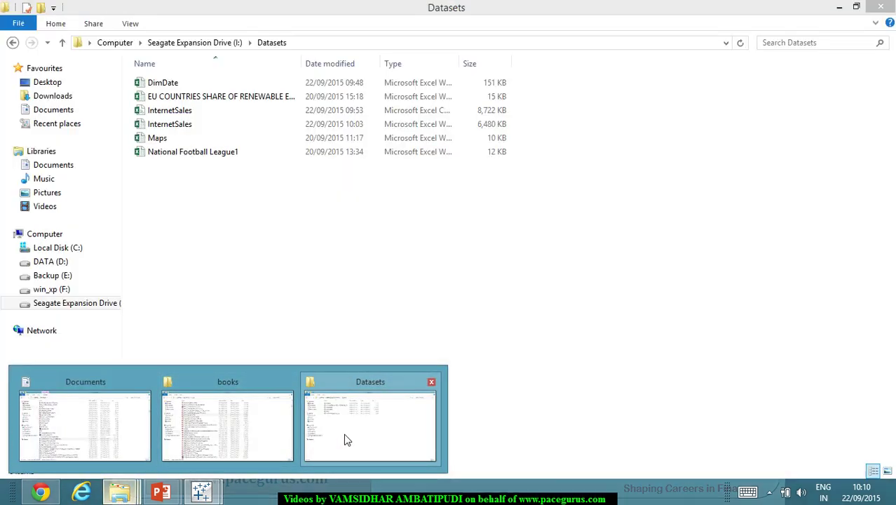
pyautogui.click(344, 433)
pyautogui.click(181, 110)
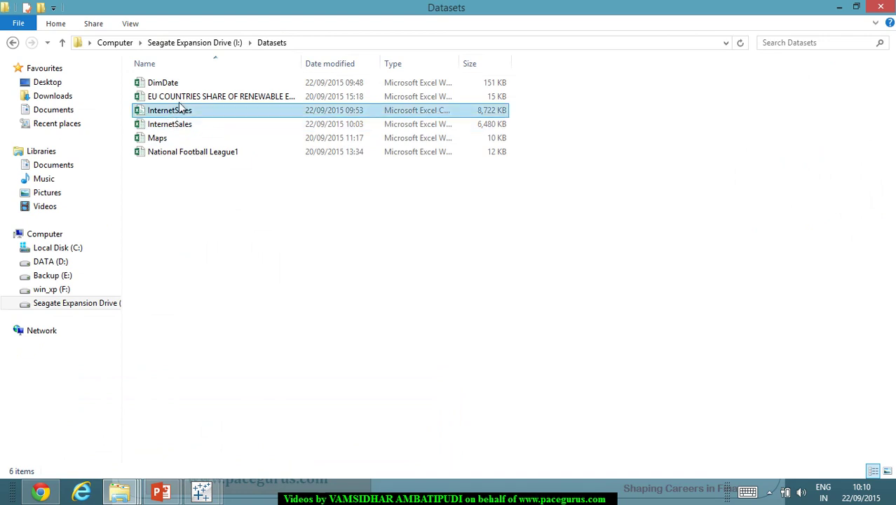
pyautogui.doubleClick(179, 84)
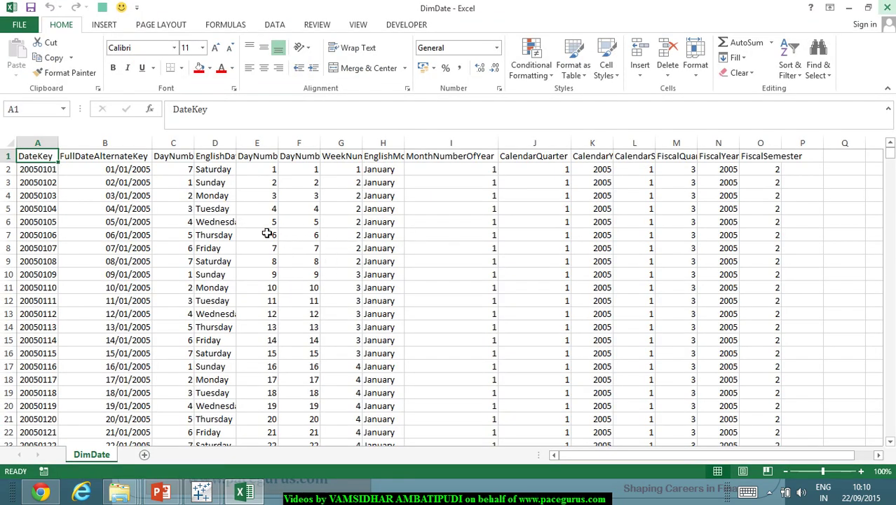
pyautogui.click(220, 180)
pyautogui.click(227, 249)
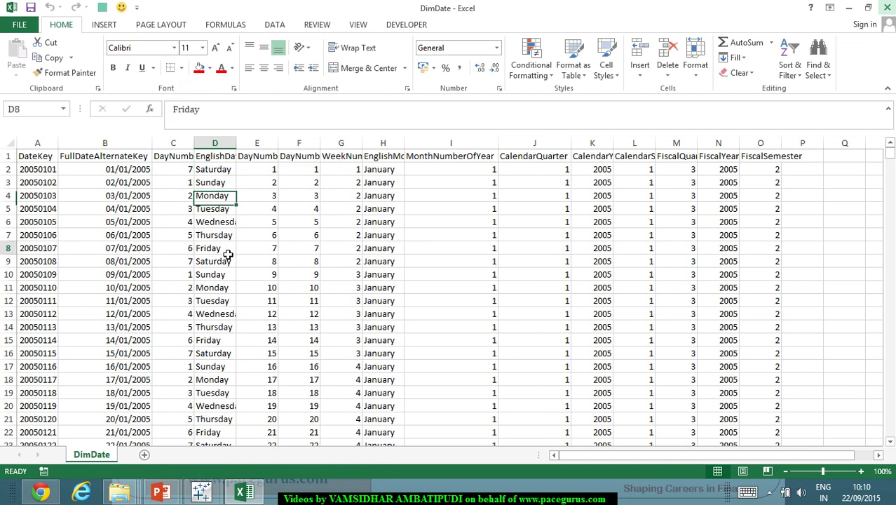
# Fit the EnglishDayNameOfWeek column width to its contents and close the DimDate workbook, saving the changes.
pyautogui.doubleClick(237, 143)
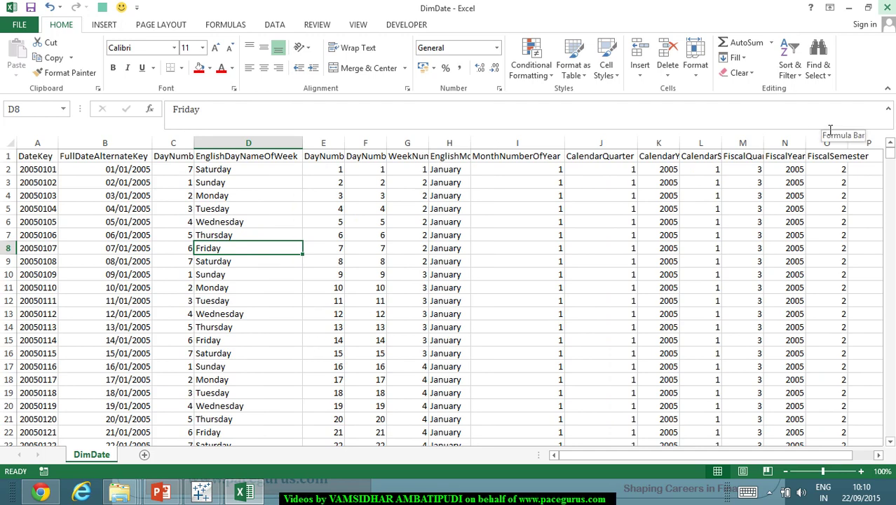
pyautogui.click(886, 8)
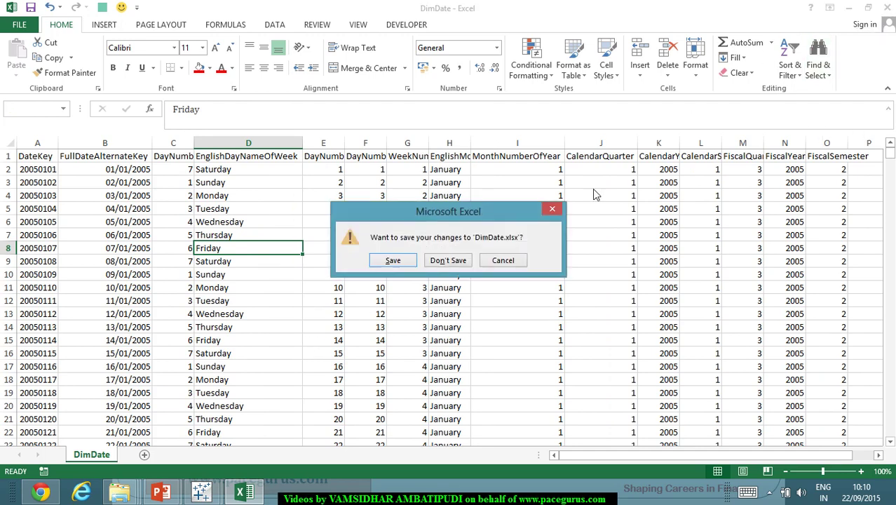
pyautogui.click(392, 261)
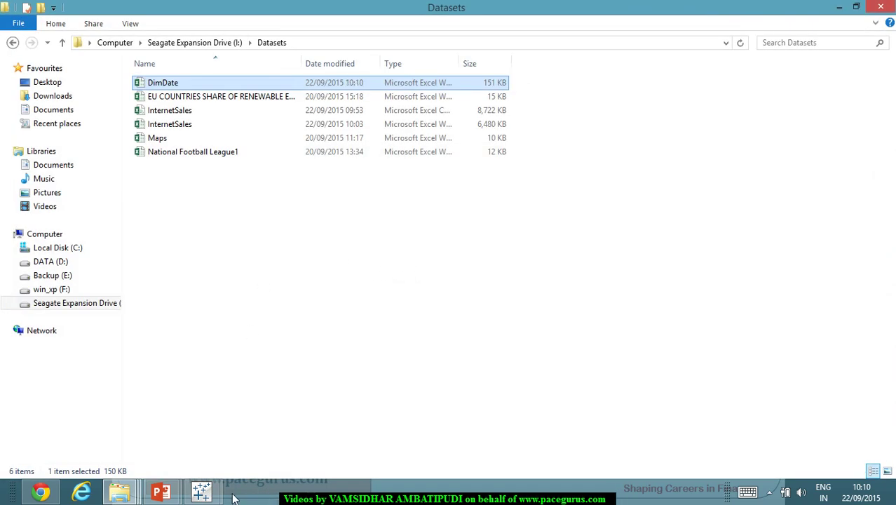
# Switch back to Tableau's Book2 and replace Calendar Year on Rows with English Day Name Of Week from DimDate.
pyautogui.moveTo(210, 494)
pyautogui.click(258, 466)
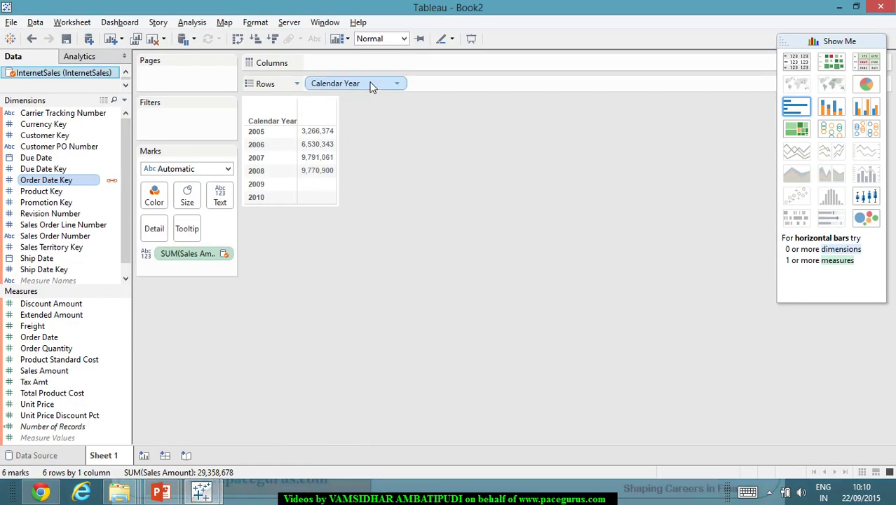
pyautogui.moveTo(372, 84); pyautogui.dragTo(133, 251)
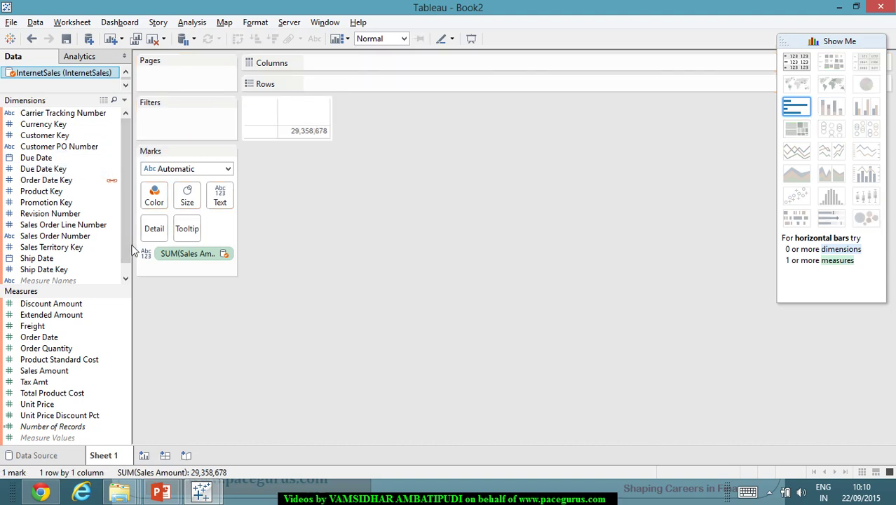
pyautogui.moveTo(319, 138)
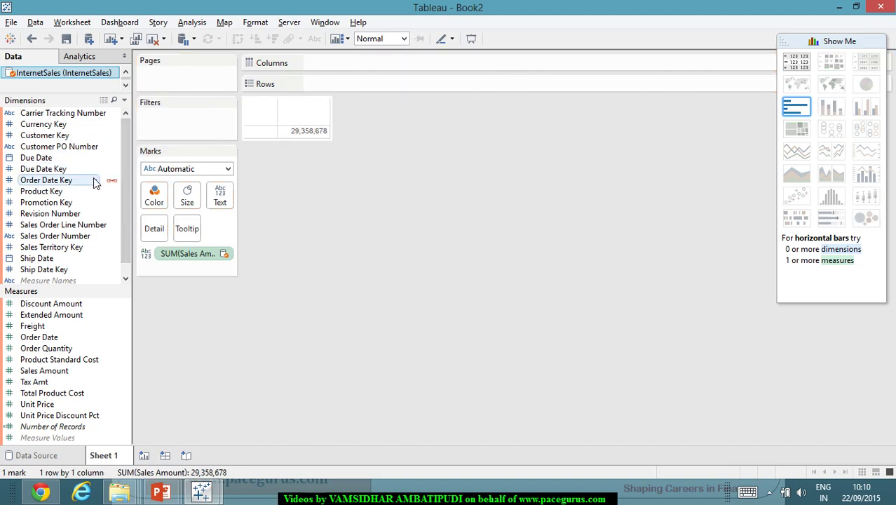
pyautogui.click(126, 72)
pyautogui.click(71, 73)
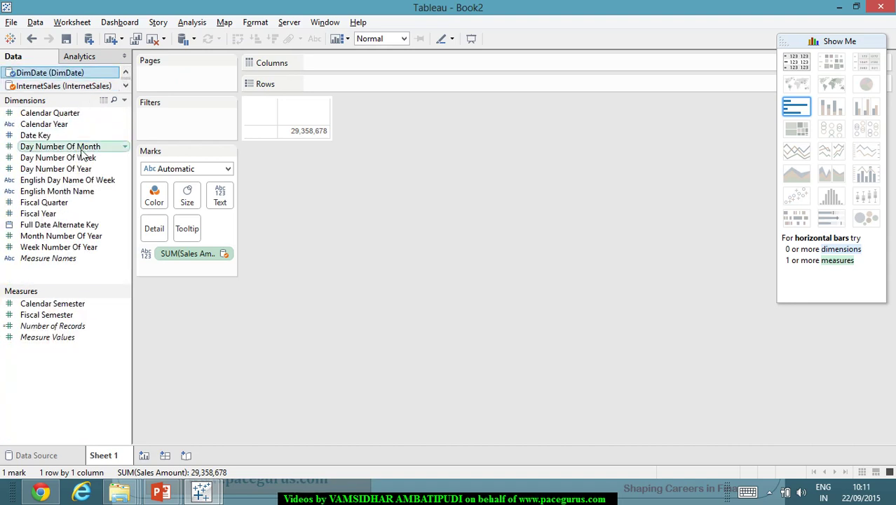
pyautogui.click(81, 181)
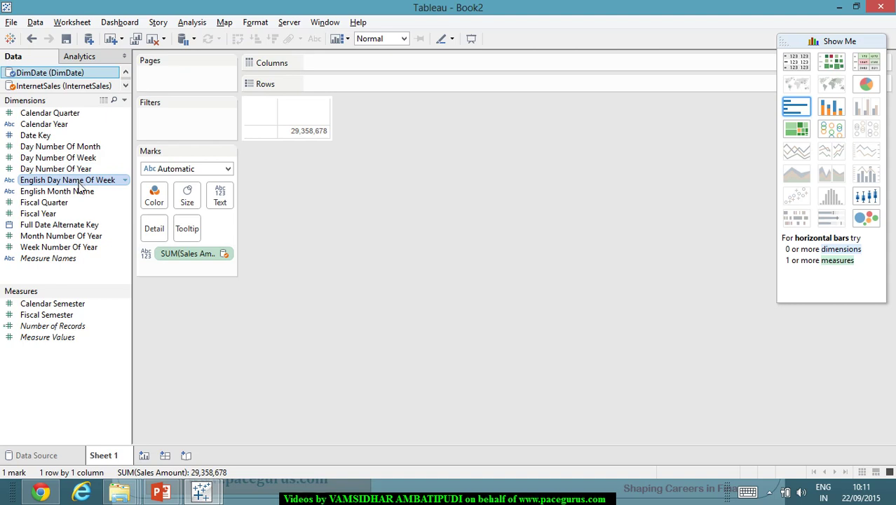
pyautogui.moveTo(81, 180); pyautogui.dragTo(382, 90)
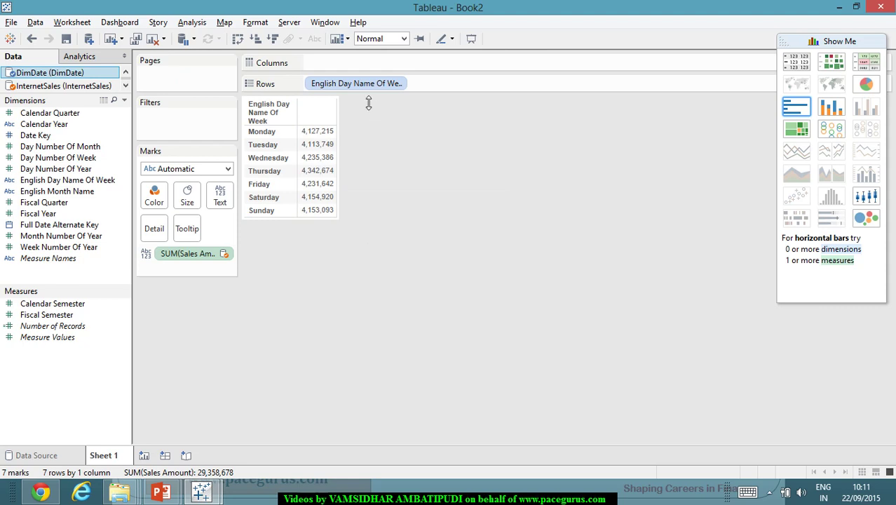
# Replace English Day Name Of Week on Rows with English Month Name and examine the monthly Sales Amount.
pyautogui.moveTo(396, 83); pyautogui.dragTo(82, 172)
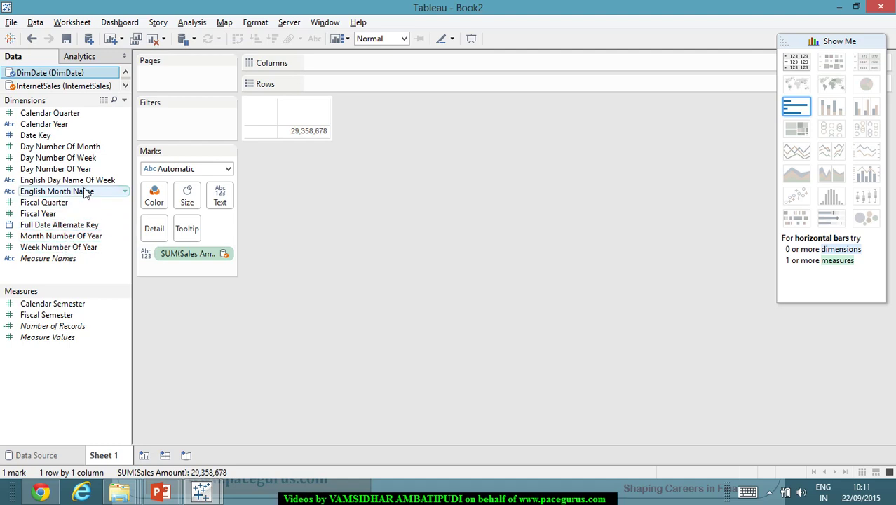
pyautogui.moveTo(85, 196); pyautogui.dragTo(372, 82)
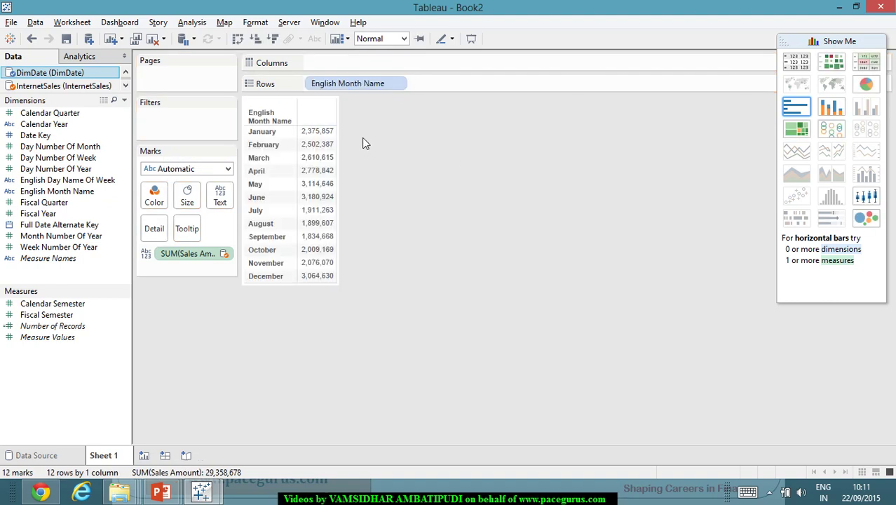
pyautogui.moveTo(309, 138)
pyautogui.moveTo(327, 256)
pyautogui.moveTo(335, 218)
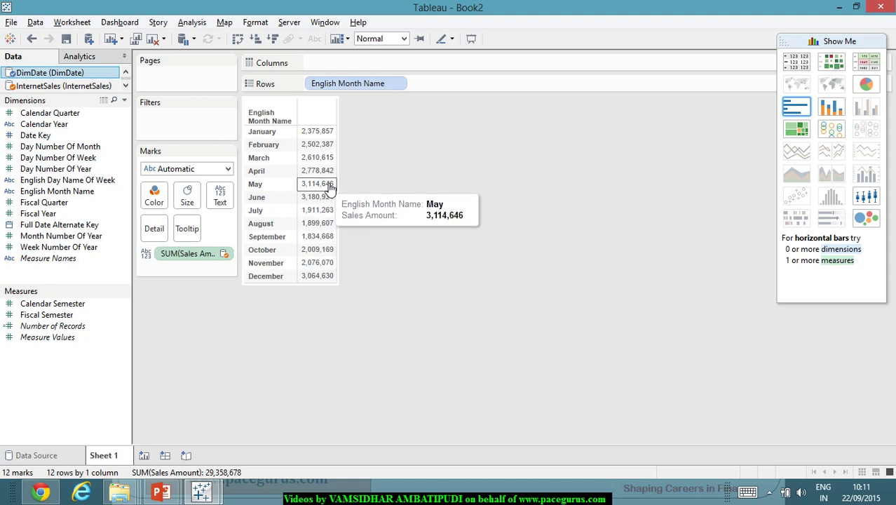
pyautogui.moveTo(330, 199)
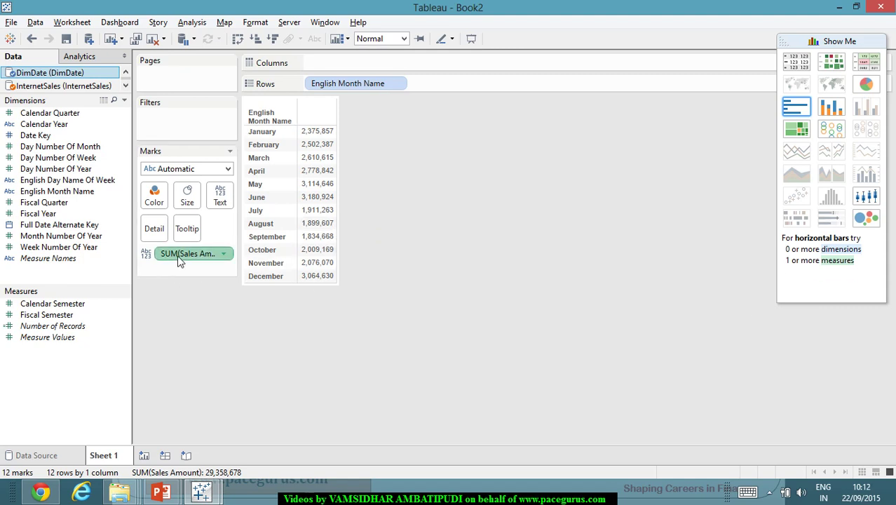
# Change the aggregation of Sales Amount in the monthly view to Average.
pyautogui.click(223, 254)
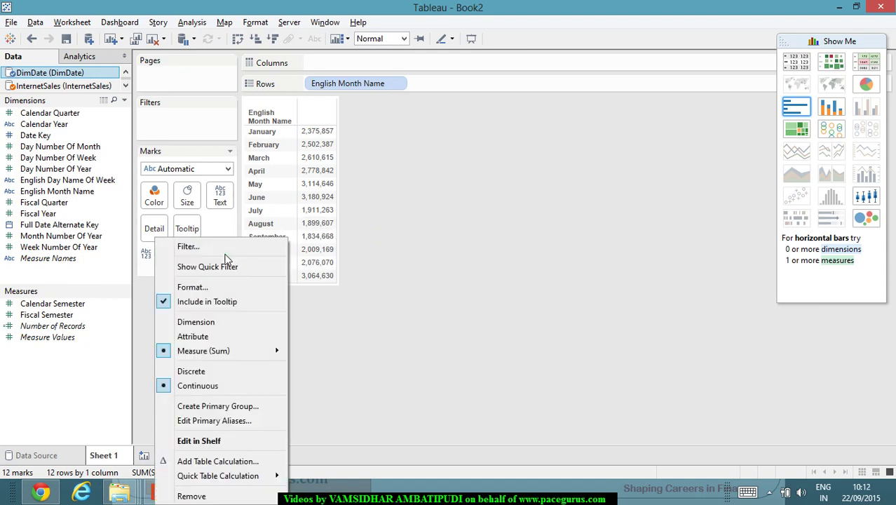
pyautogui.moveTo(270, 350)
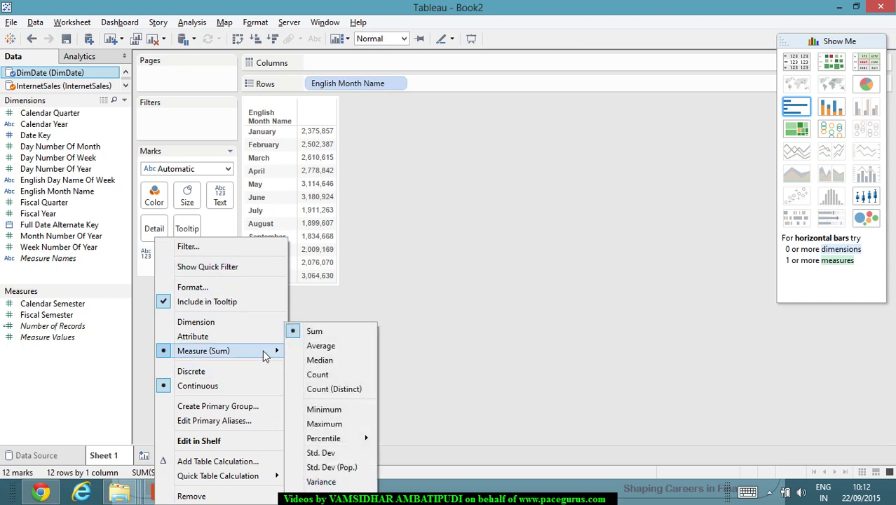
pyautogui.click(320, 346)
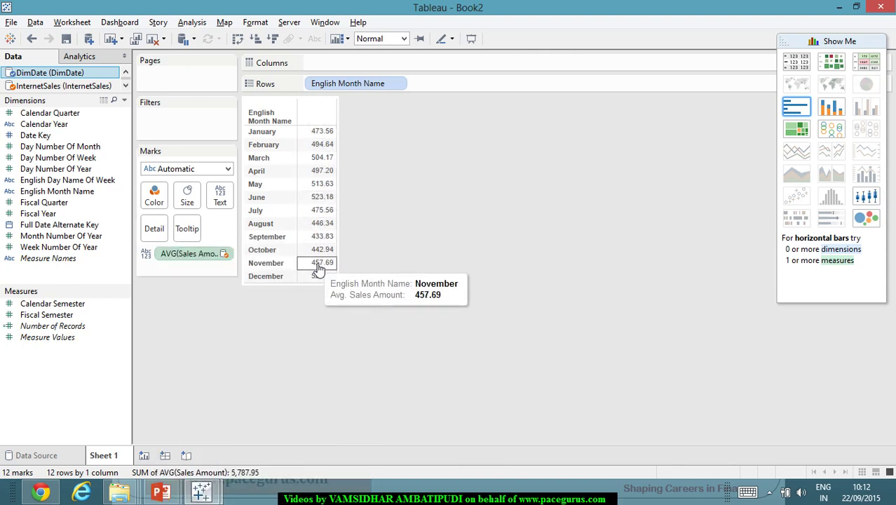
# Change the aggregation of Sales Amount in the monthly view to Count.
pyautogui.click(223, 255)
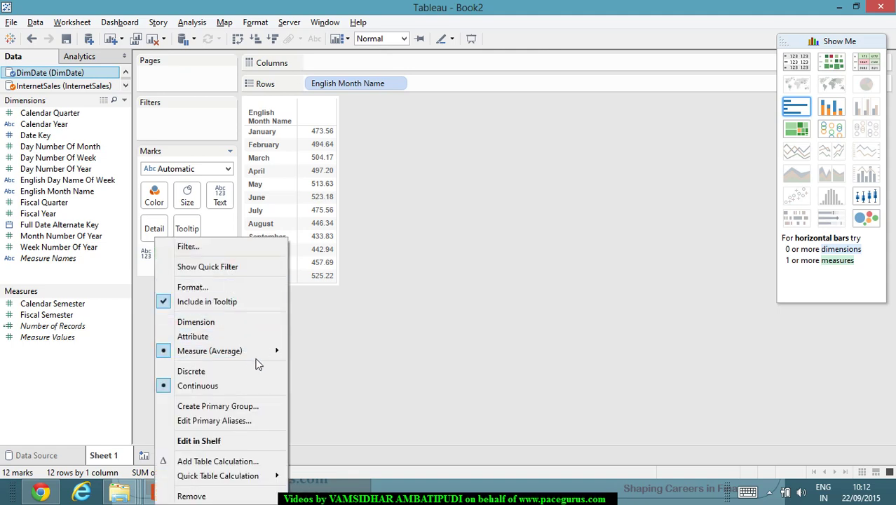
pyautogui.moveTo(258, 355)
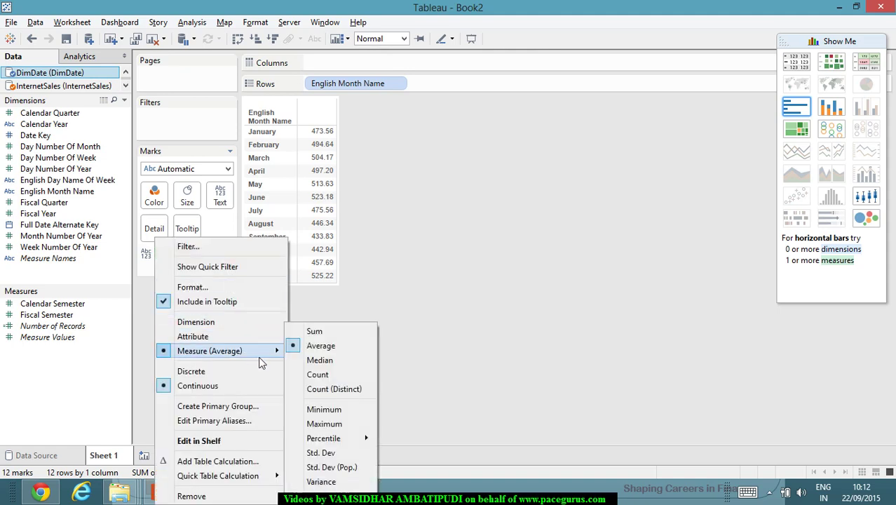
pyautogui.click(328, 377)
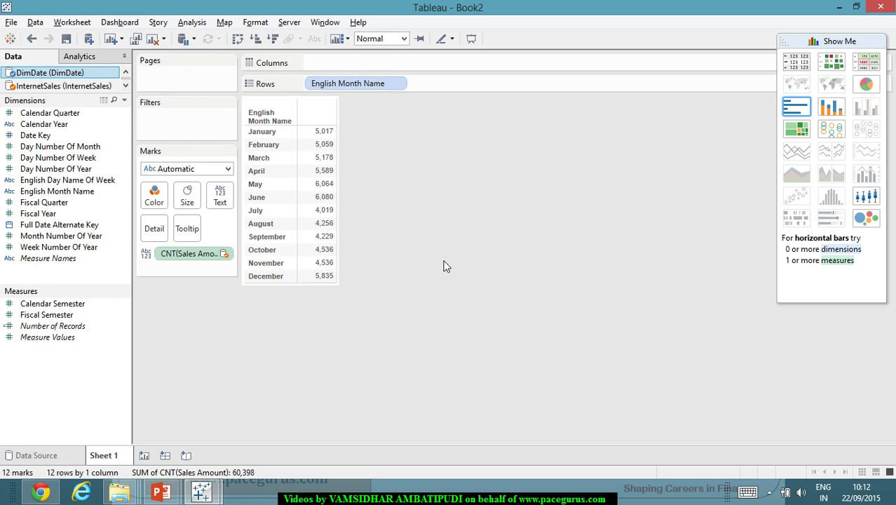
# Switch to the PowerPoint slide show with the handwritten note on measures that cannot be joined.
pyautogui.hotkey('alt', 'Tab')
pyautogui.hotkey('alt', 'Tab')
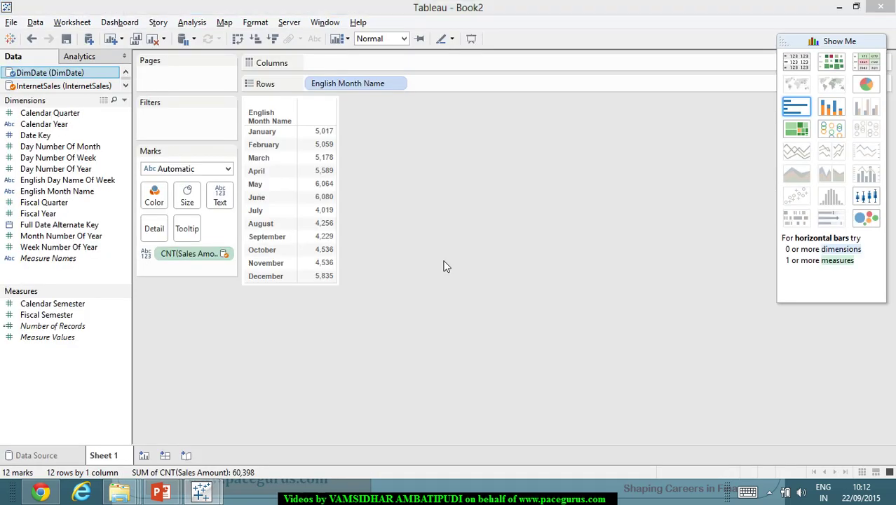
pyautogui.hotkey('alt', 'Tab')
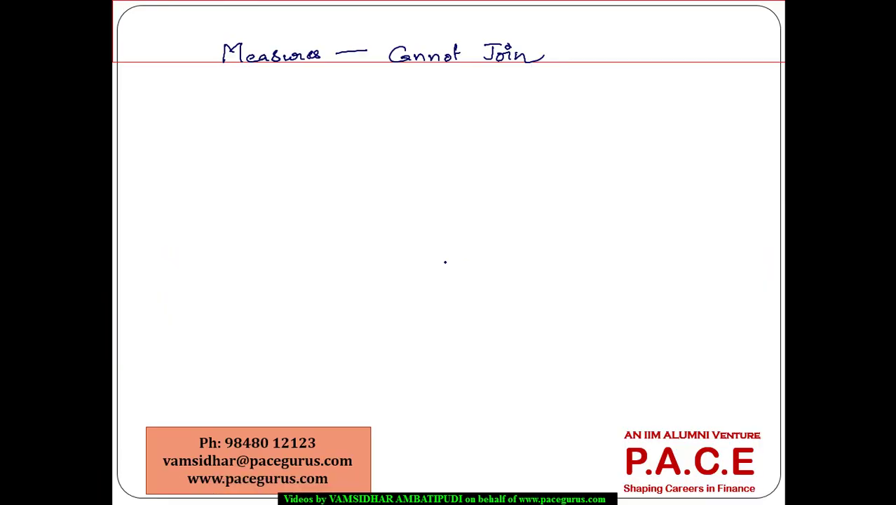